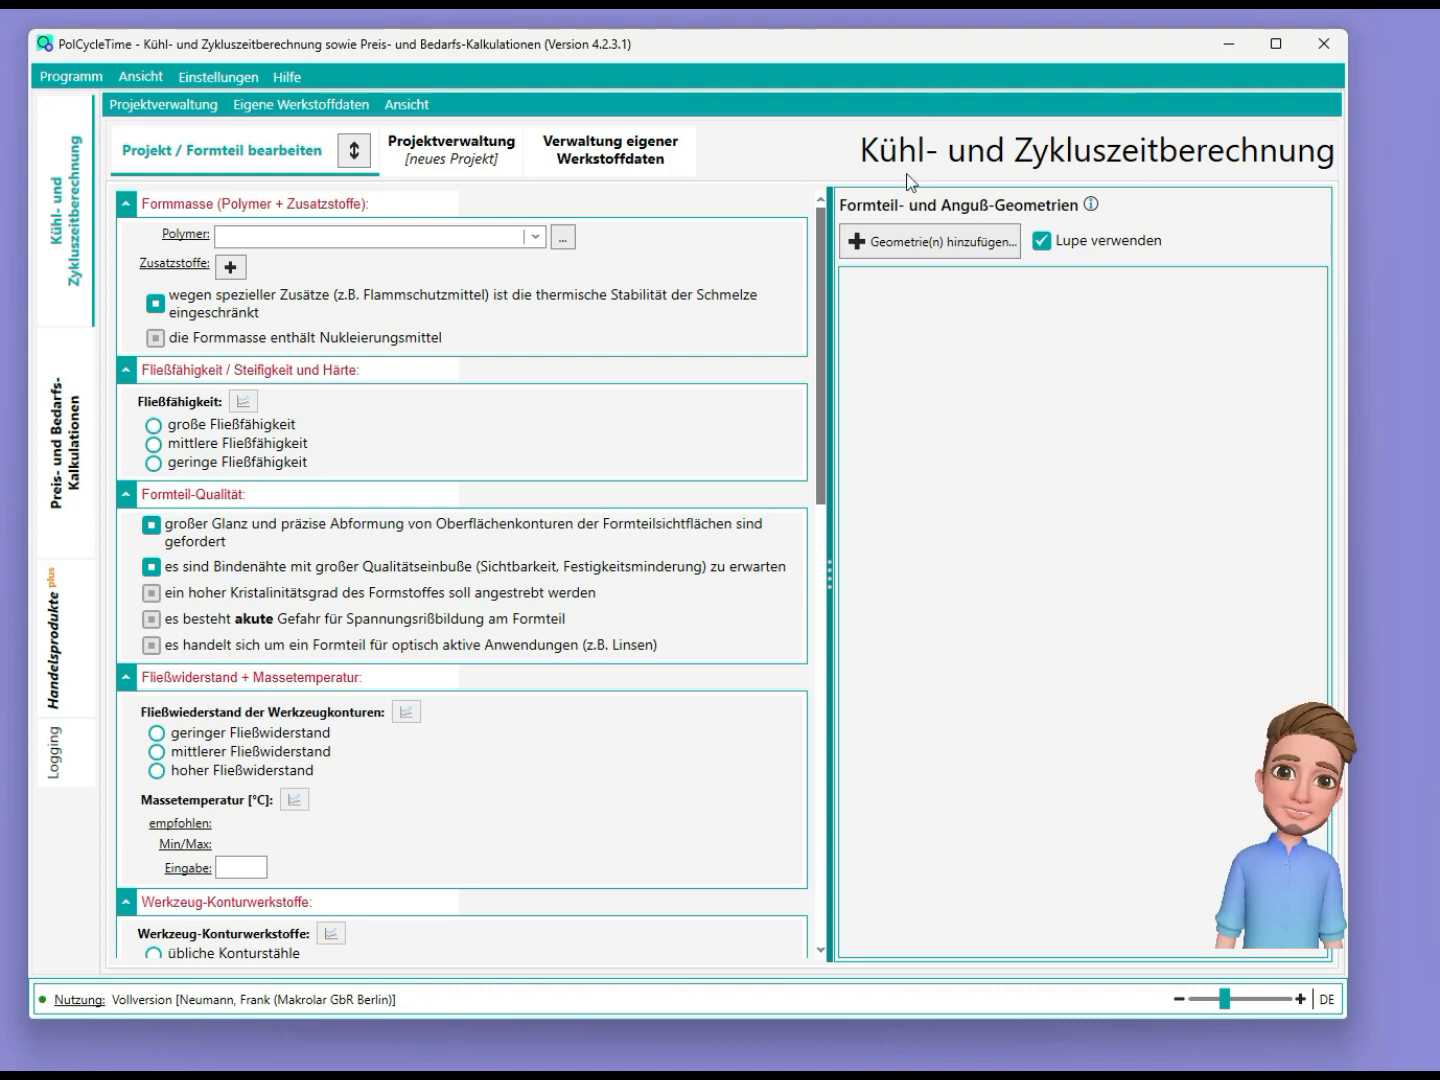
pyautogui.click(57, 203)
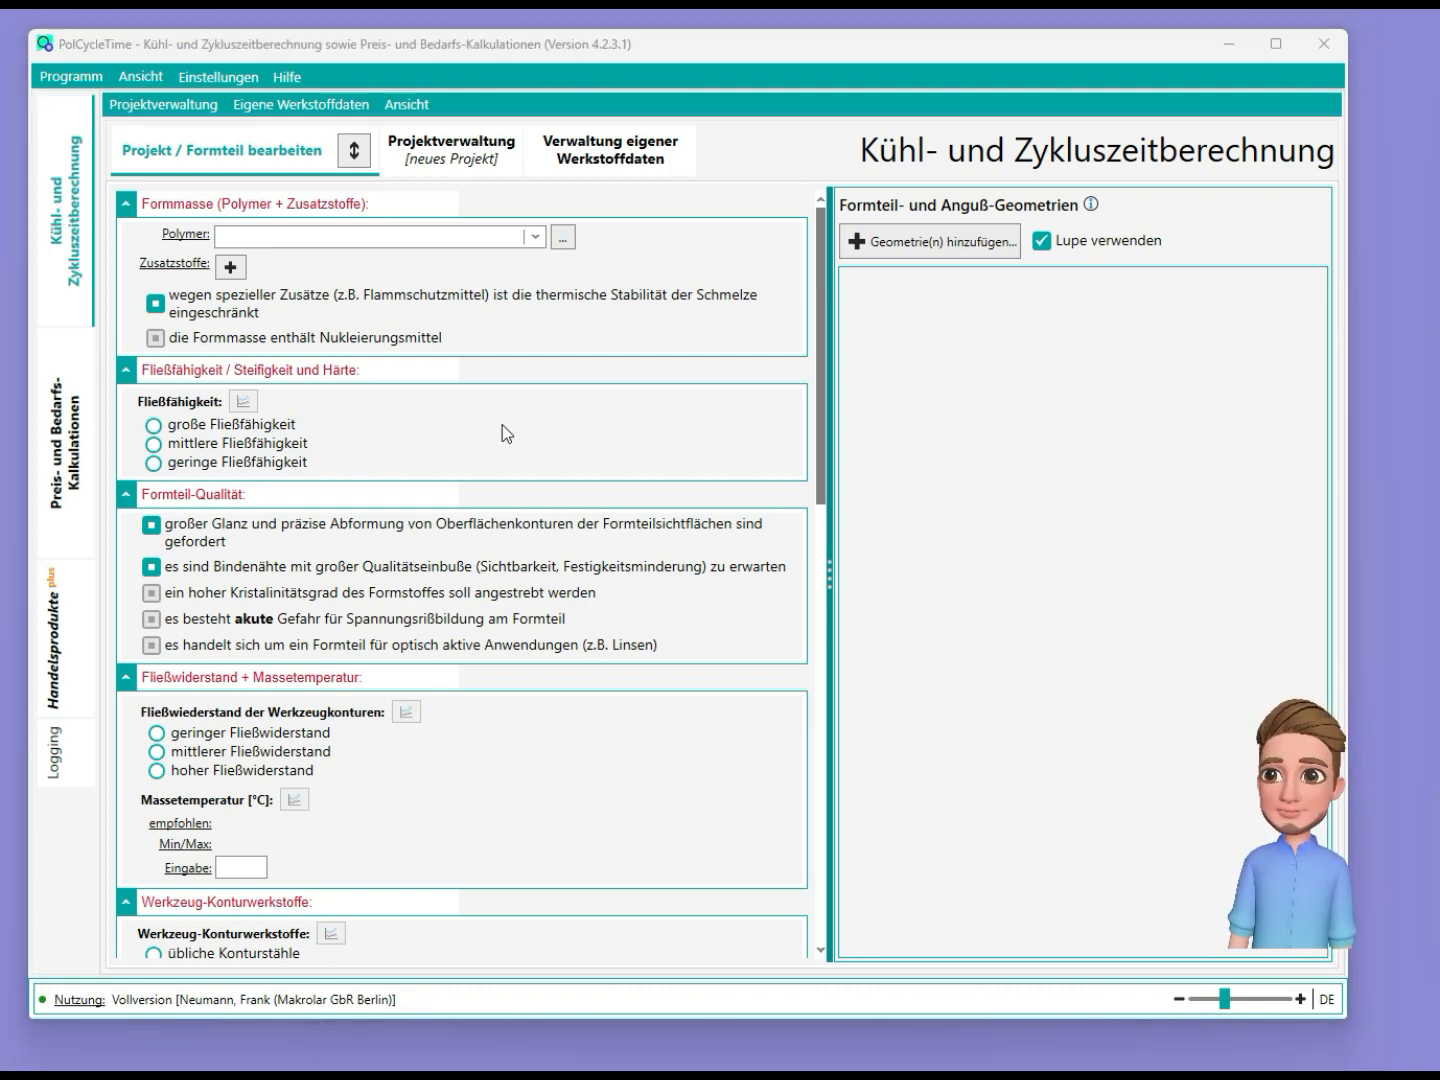
pyautogui.click(62, 244)
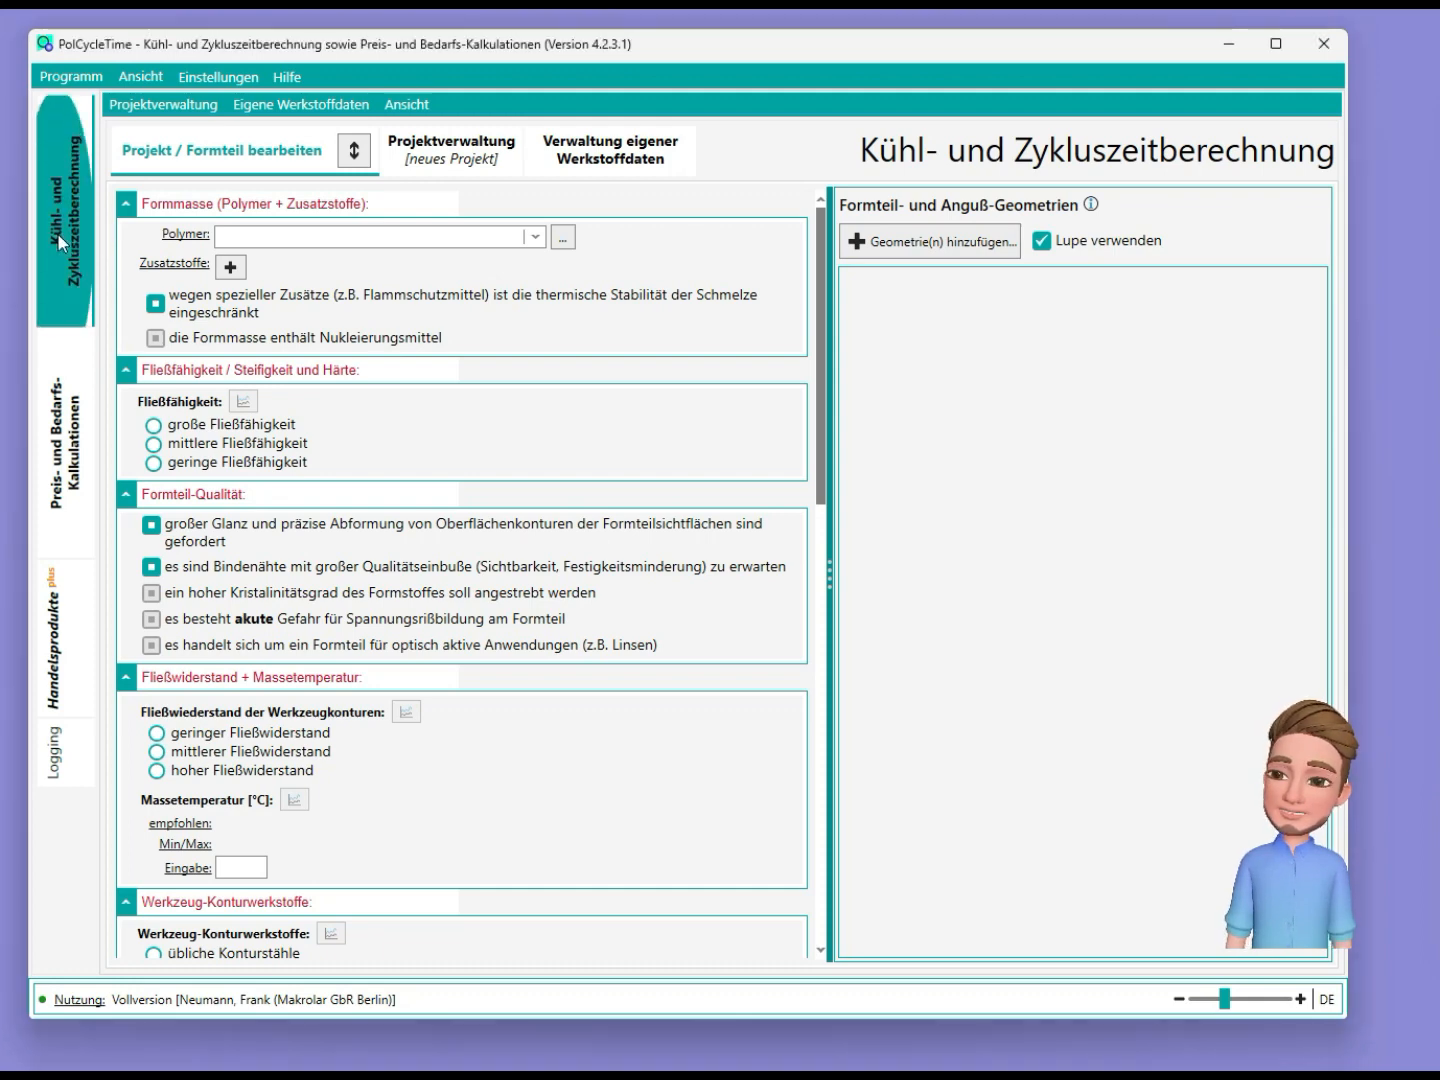
pyautogui.click(141, 77)
pyautogui.click(159, 103)
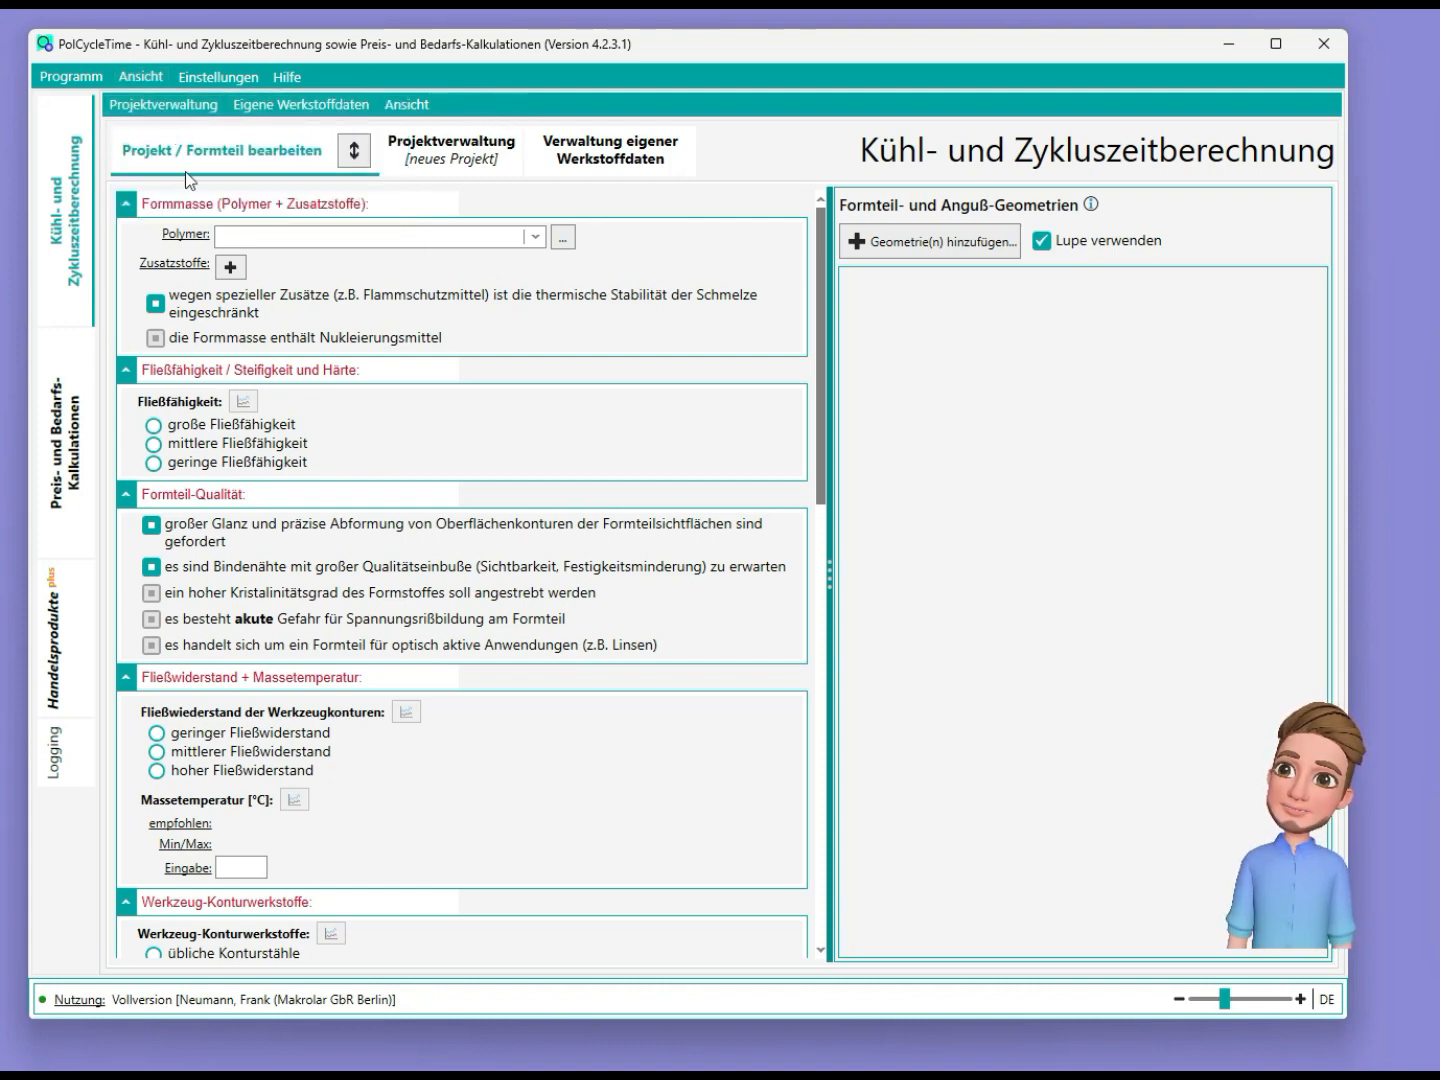
pyautogui.click(177, 110)
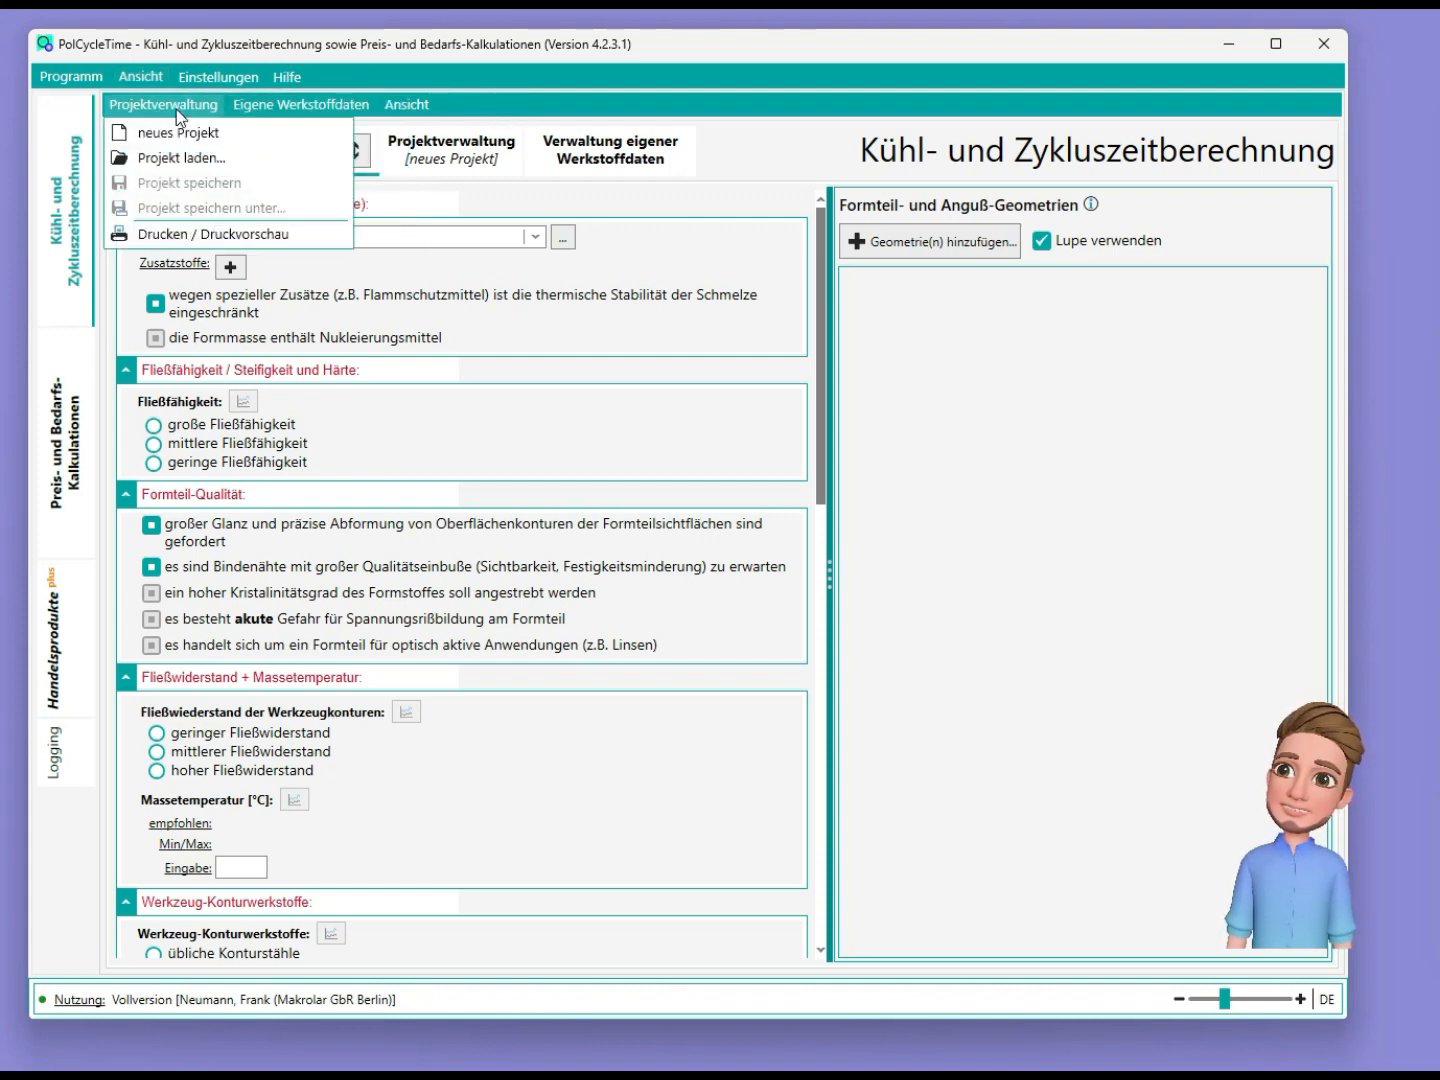
pyautogui.moveTo(296, 105)
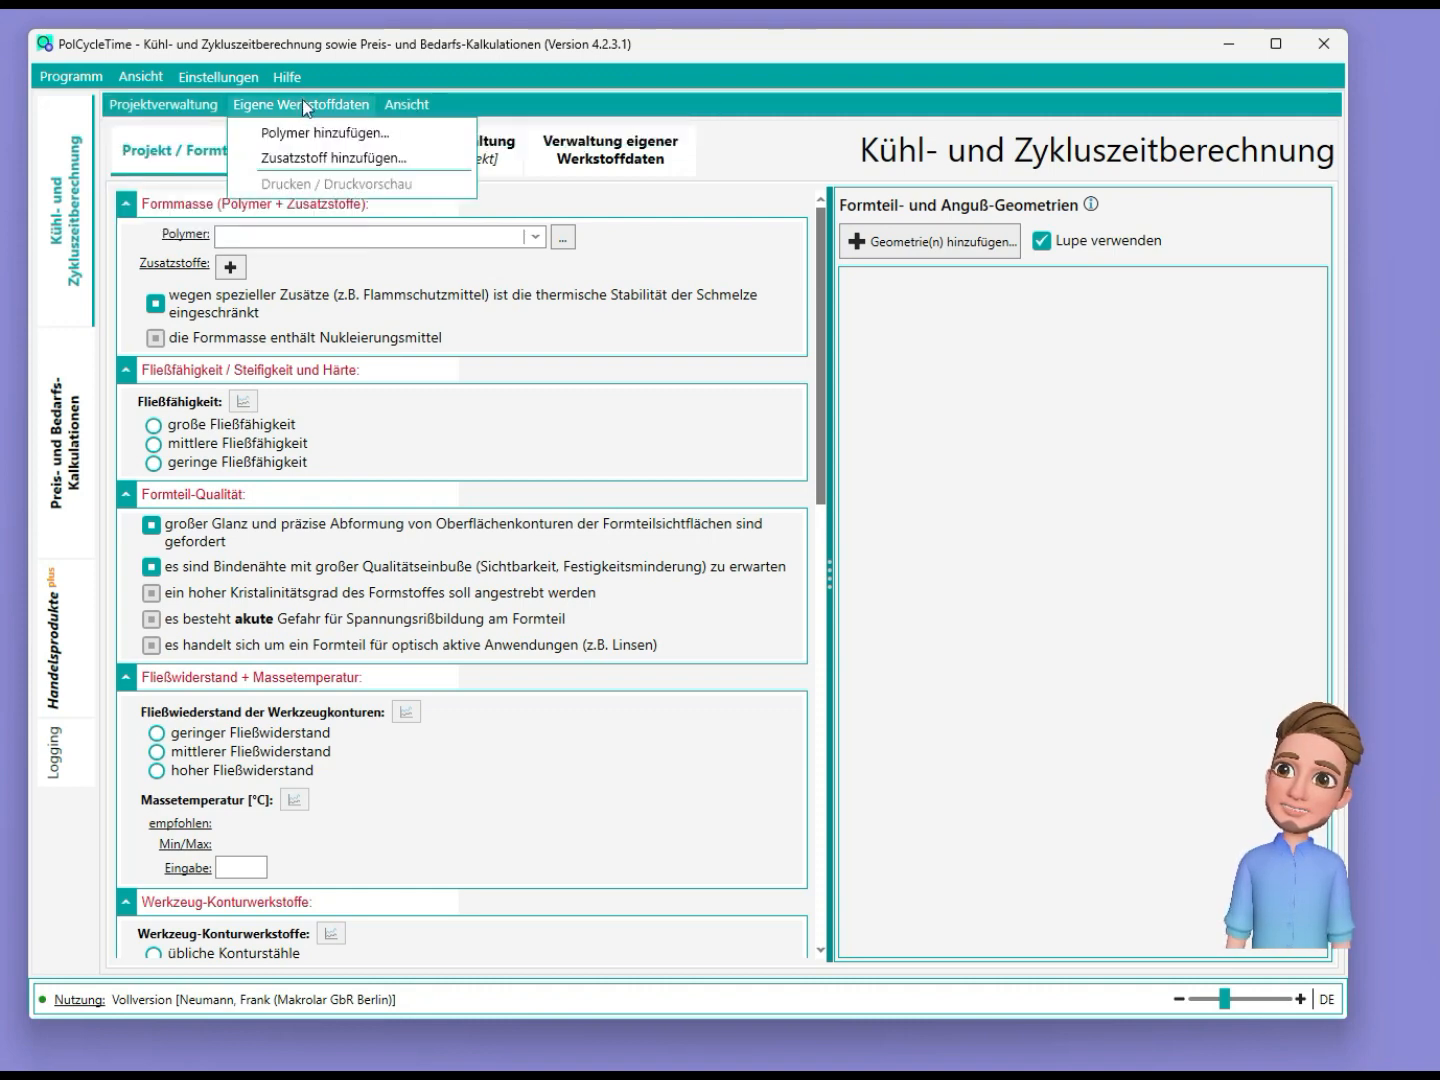
pyautogui.moveTo(407, 106)
pyautogui.click(1005, 400)
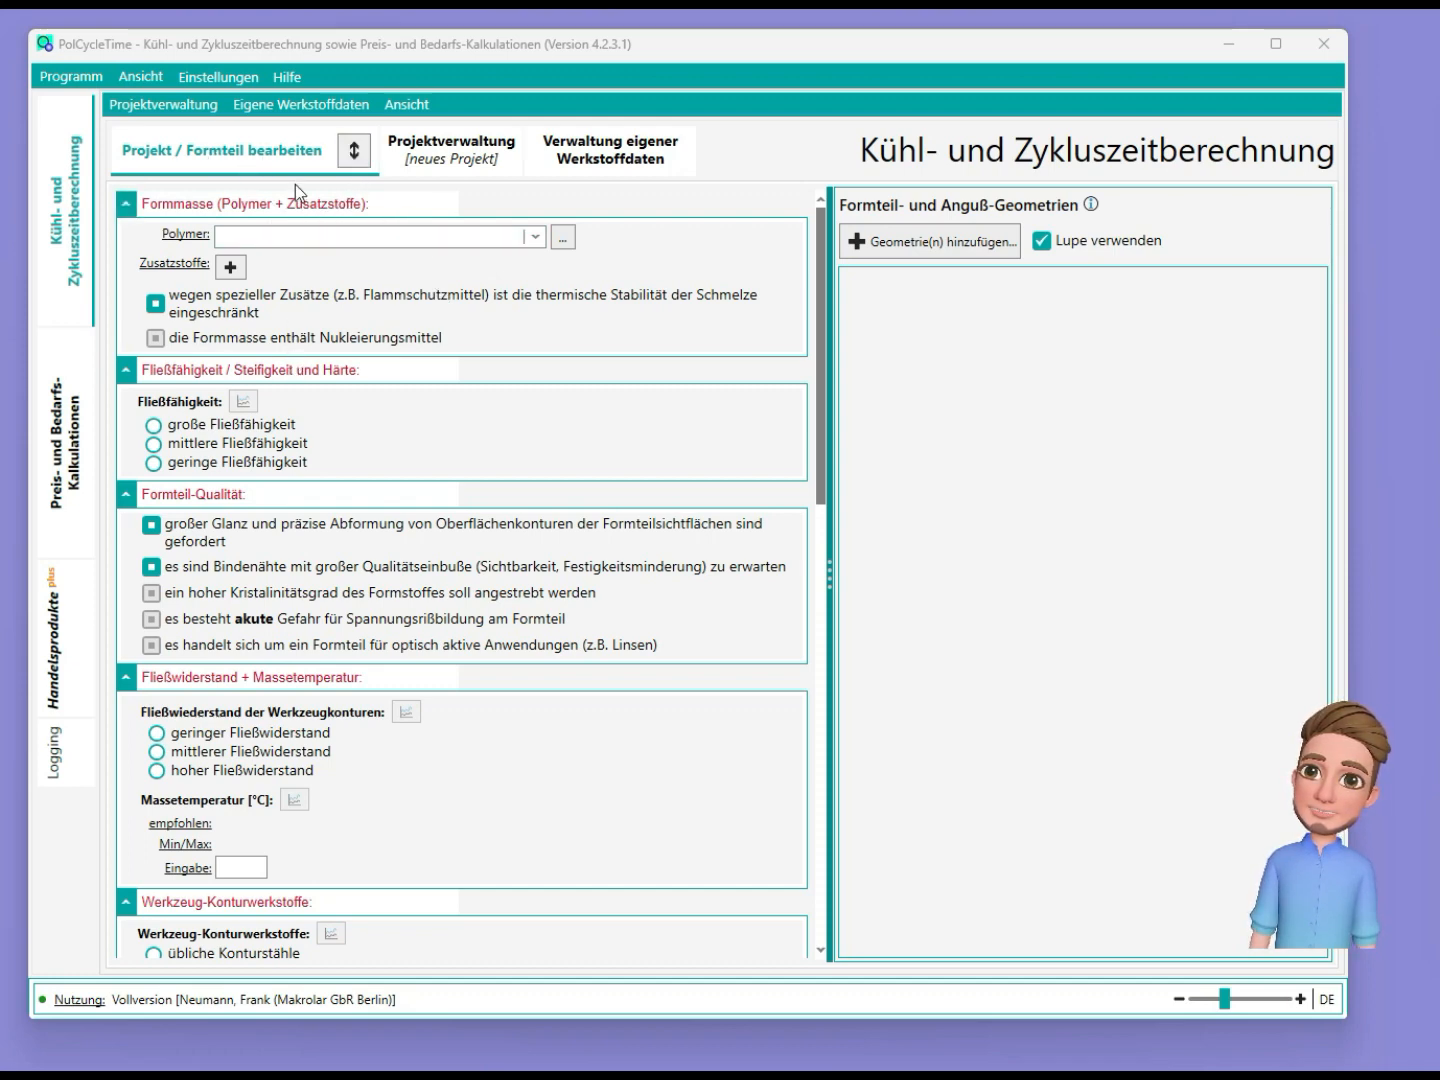
# Step: Collapse all input sections of the project form and expand them again
pyautogui.click(355, 154)
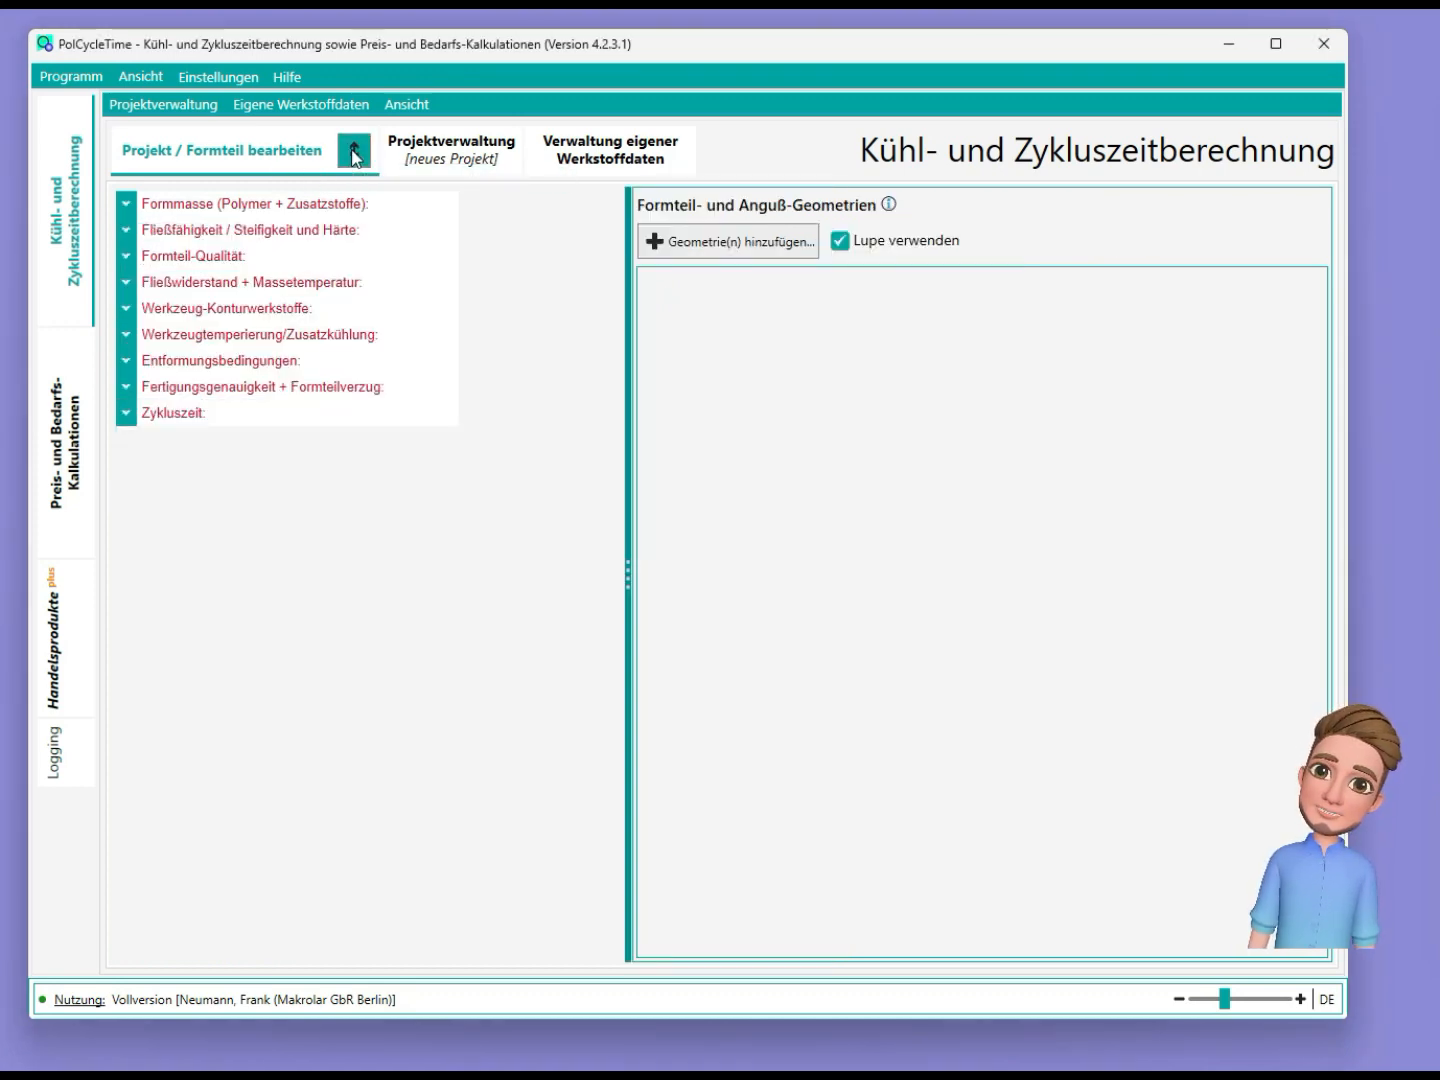
pyautogui.click(355, 154)
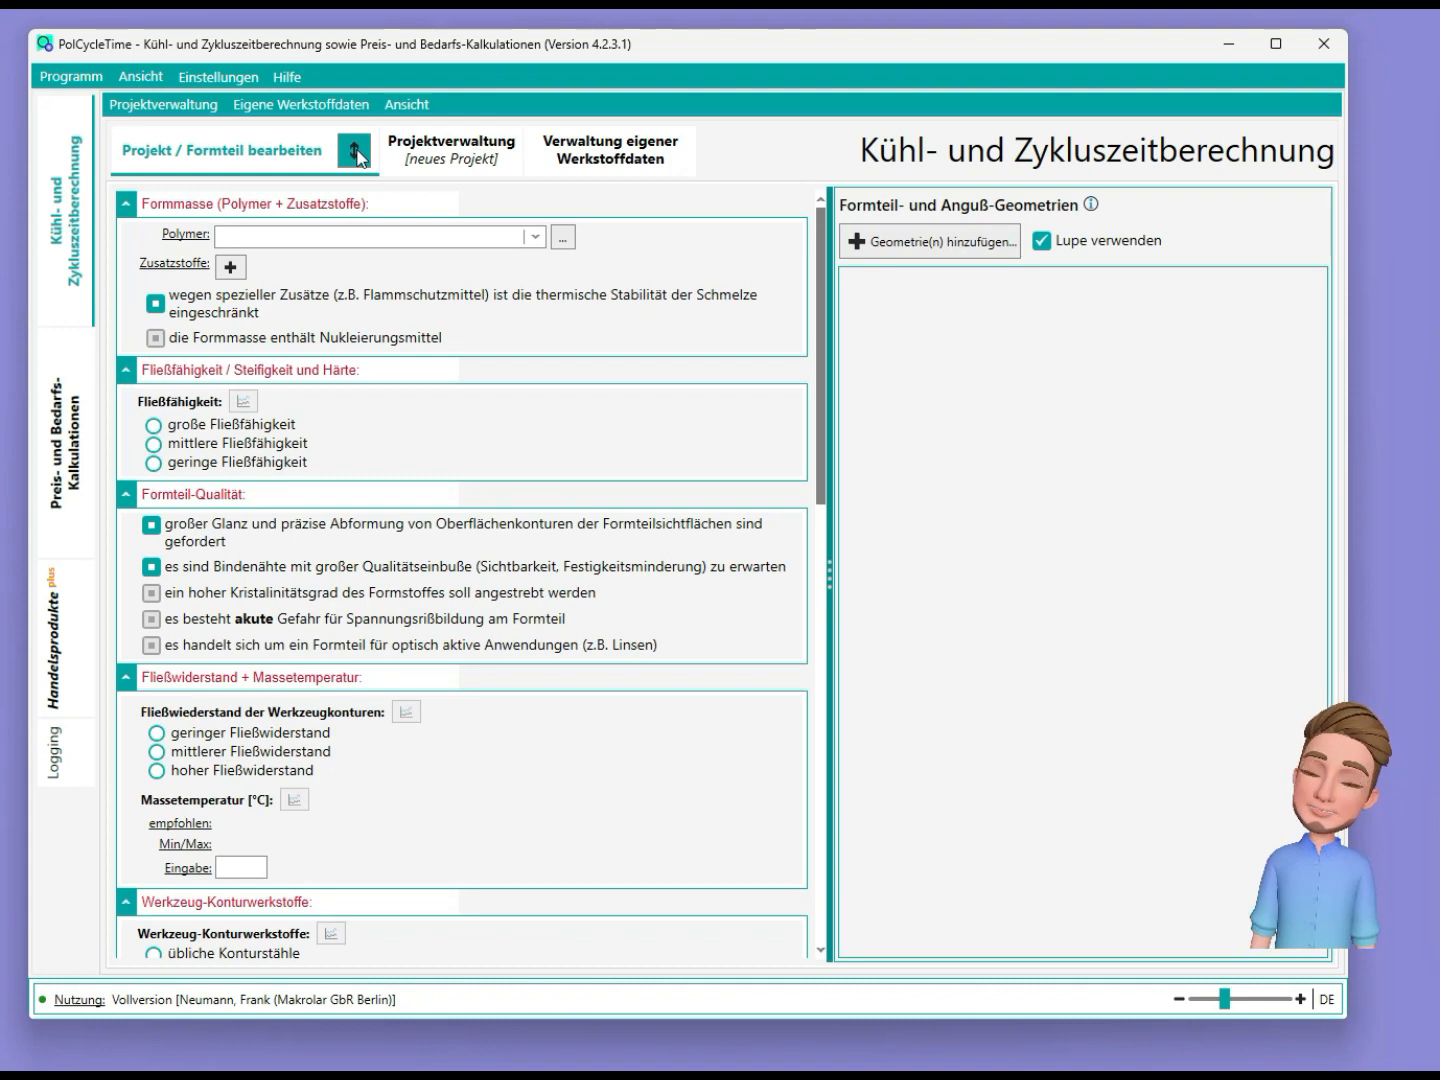
pyautogui.click(356, 155)
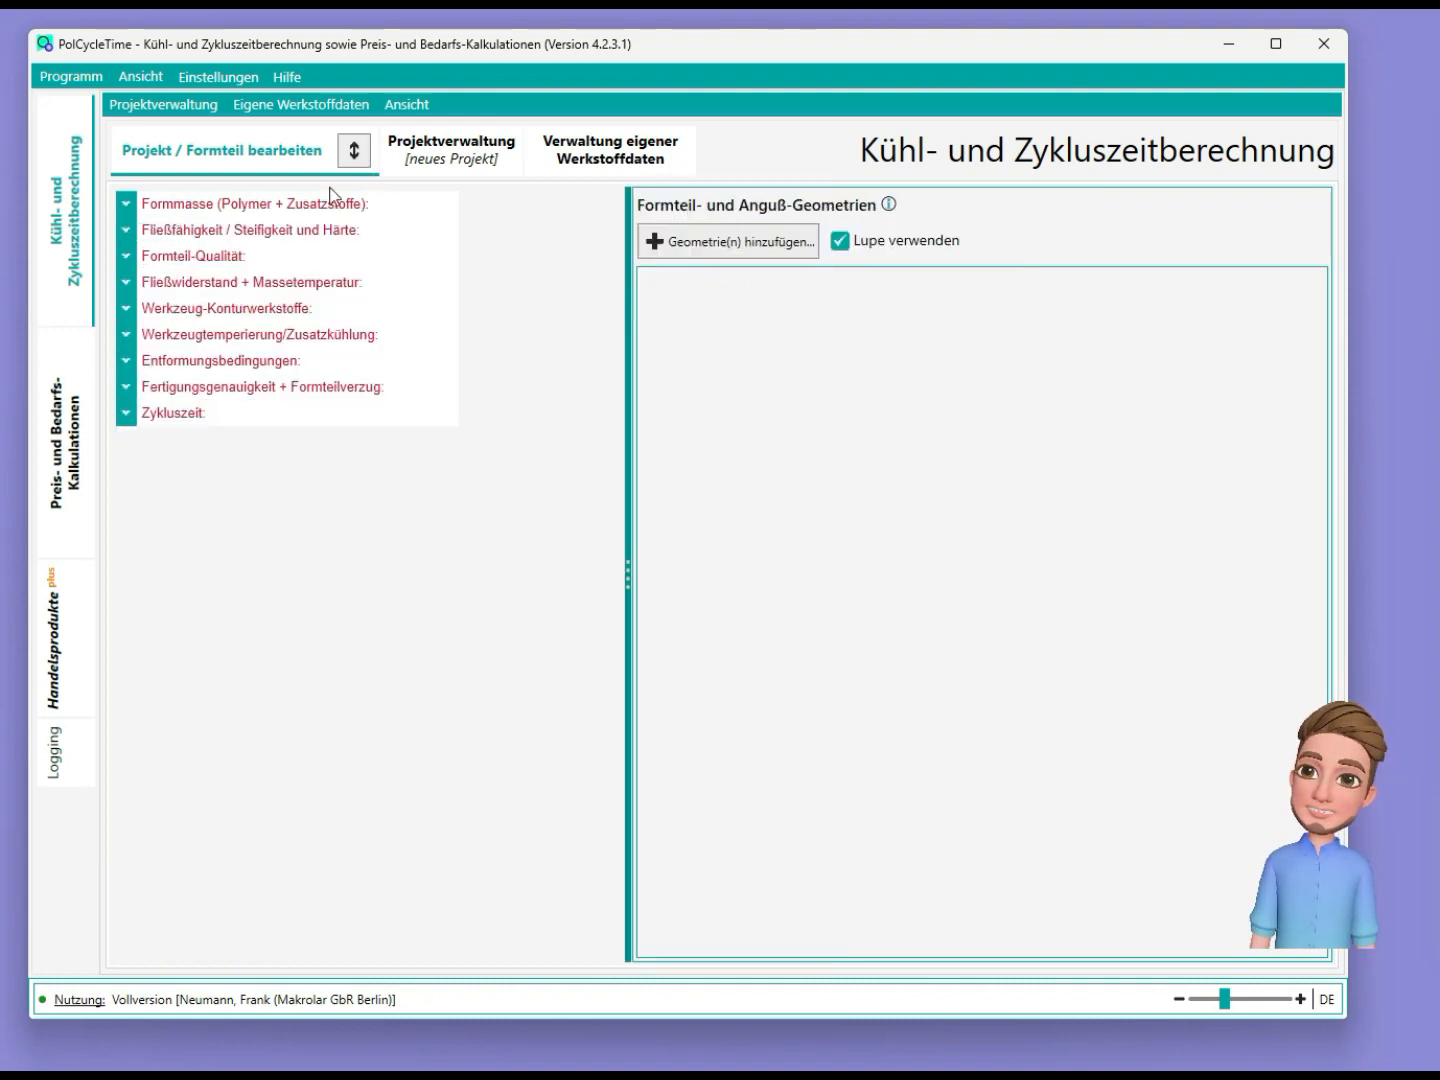
pyautogui.click(354, 150)
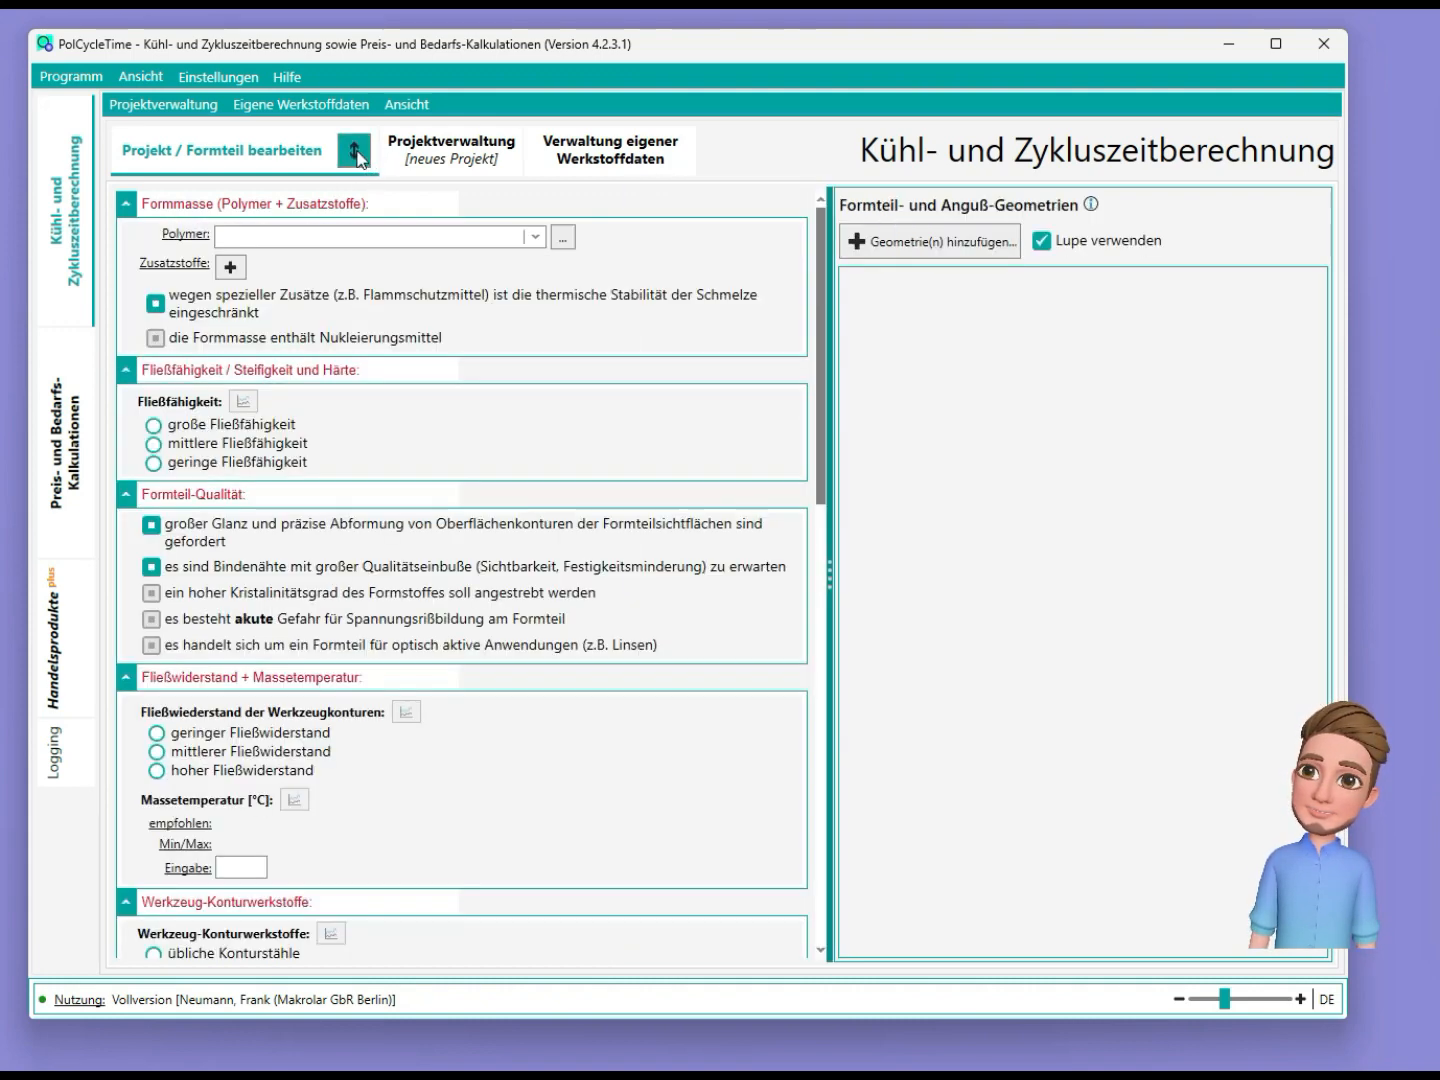
# Step: Select the polymer (ABS+PC) and replace it with PVC-HI from the detailed polymer table
pyautogui.click(319, 230)
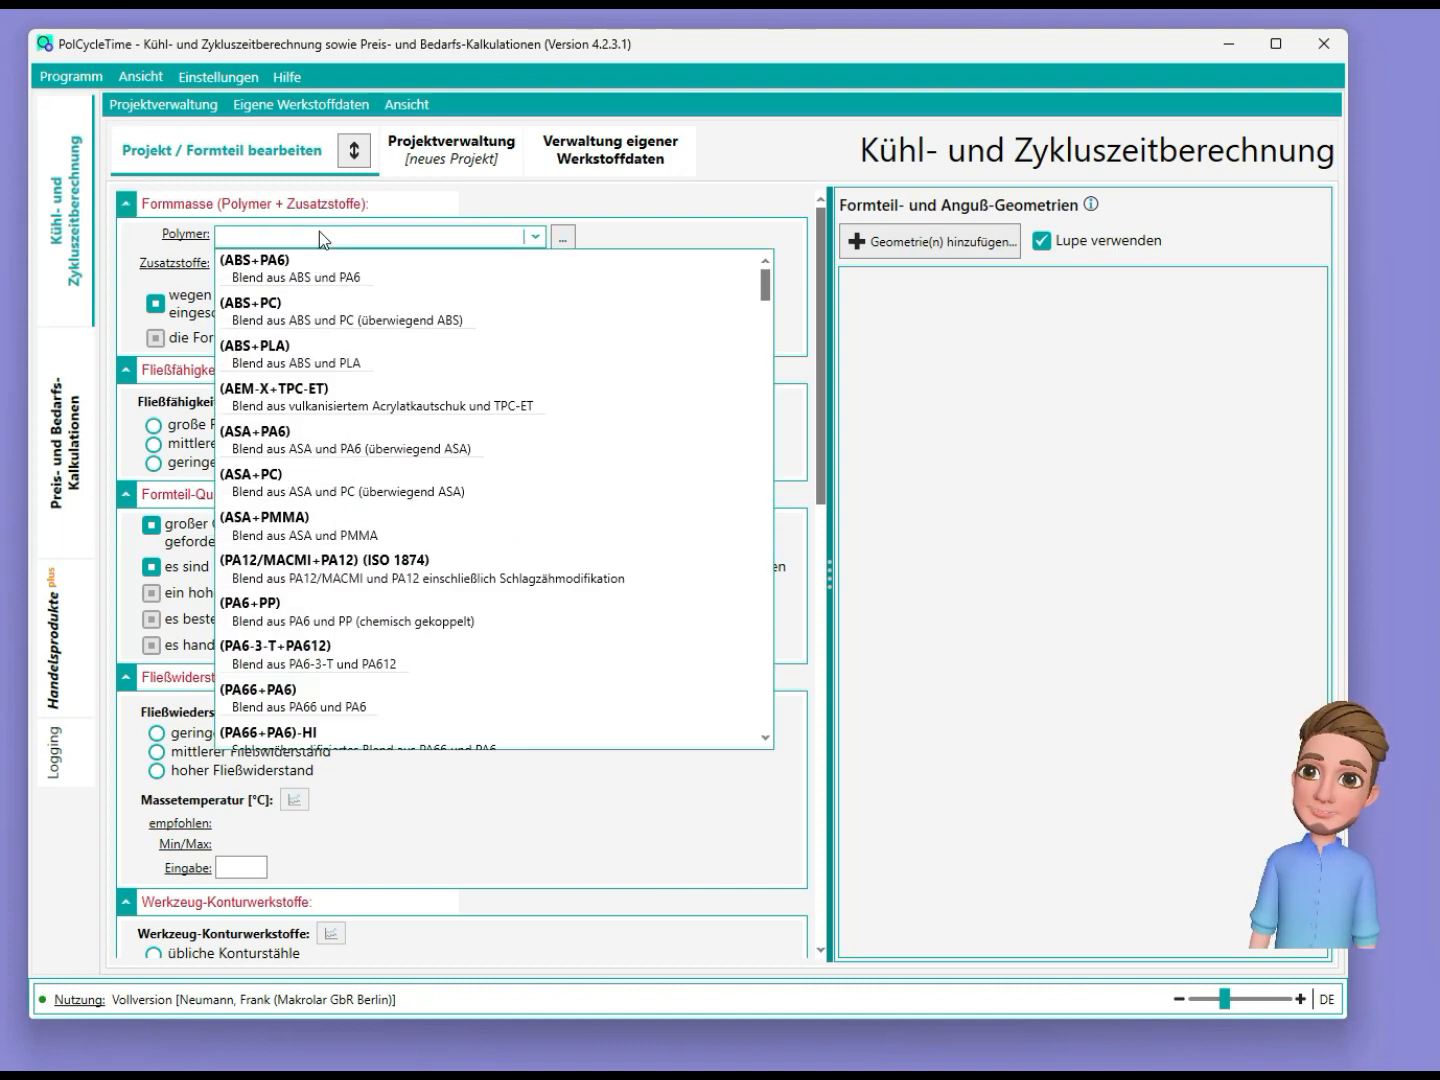
pyautogui.click(313, 319)
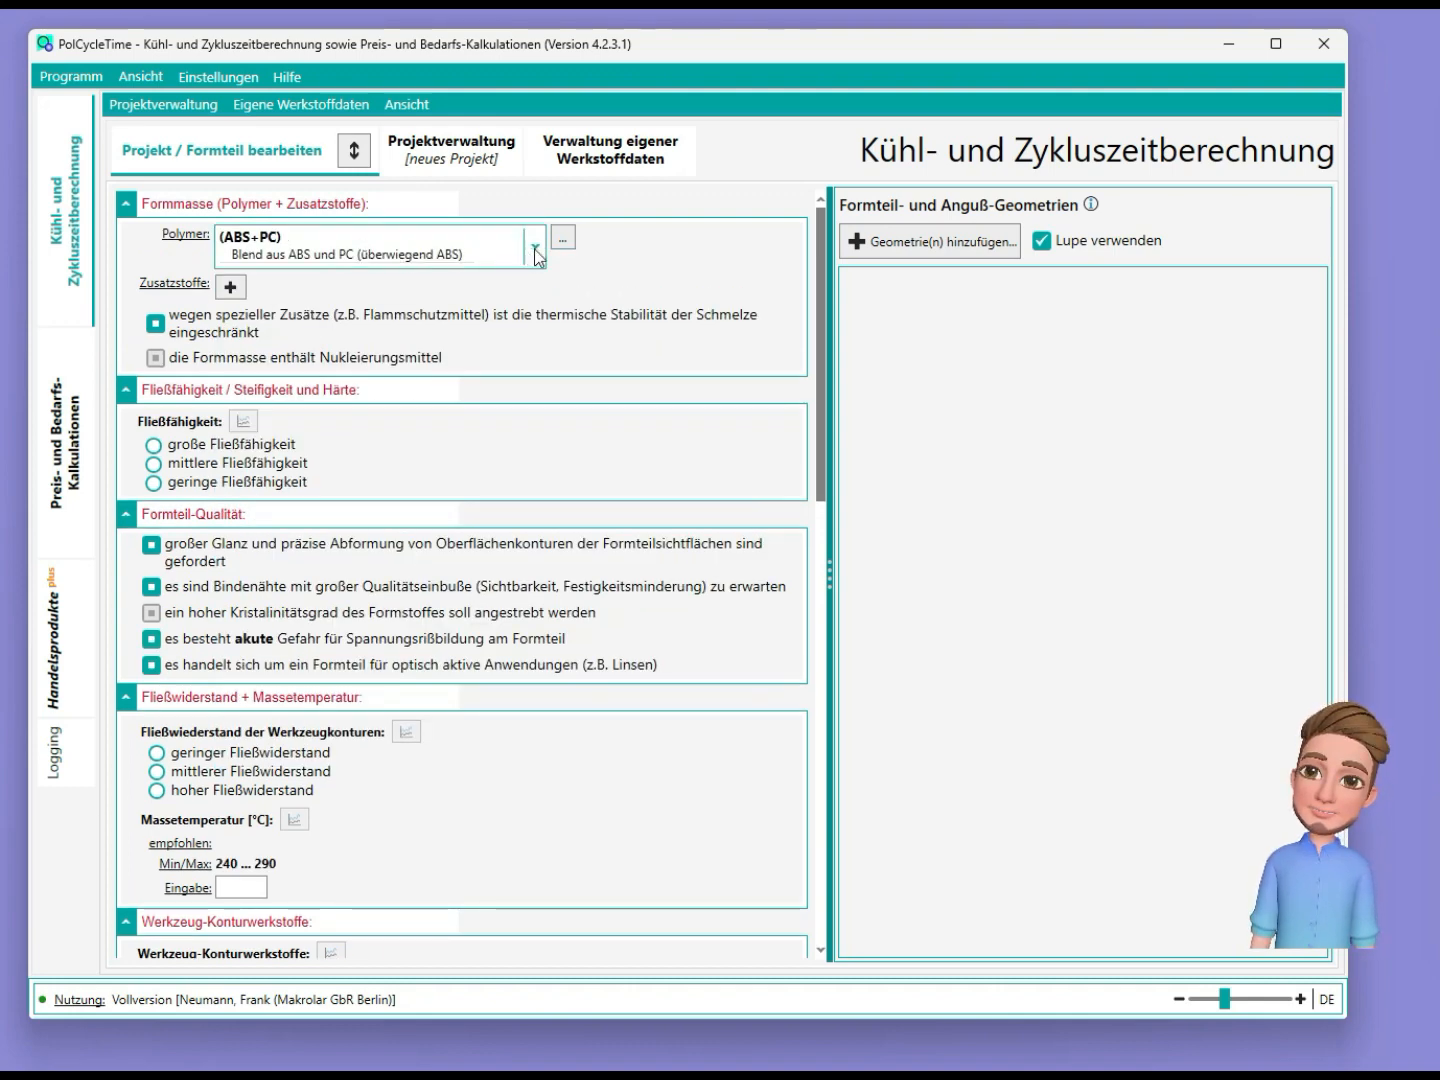
pyautogui.click(563, 237)
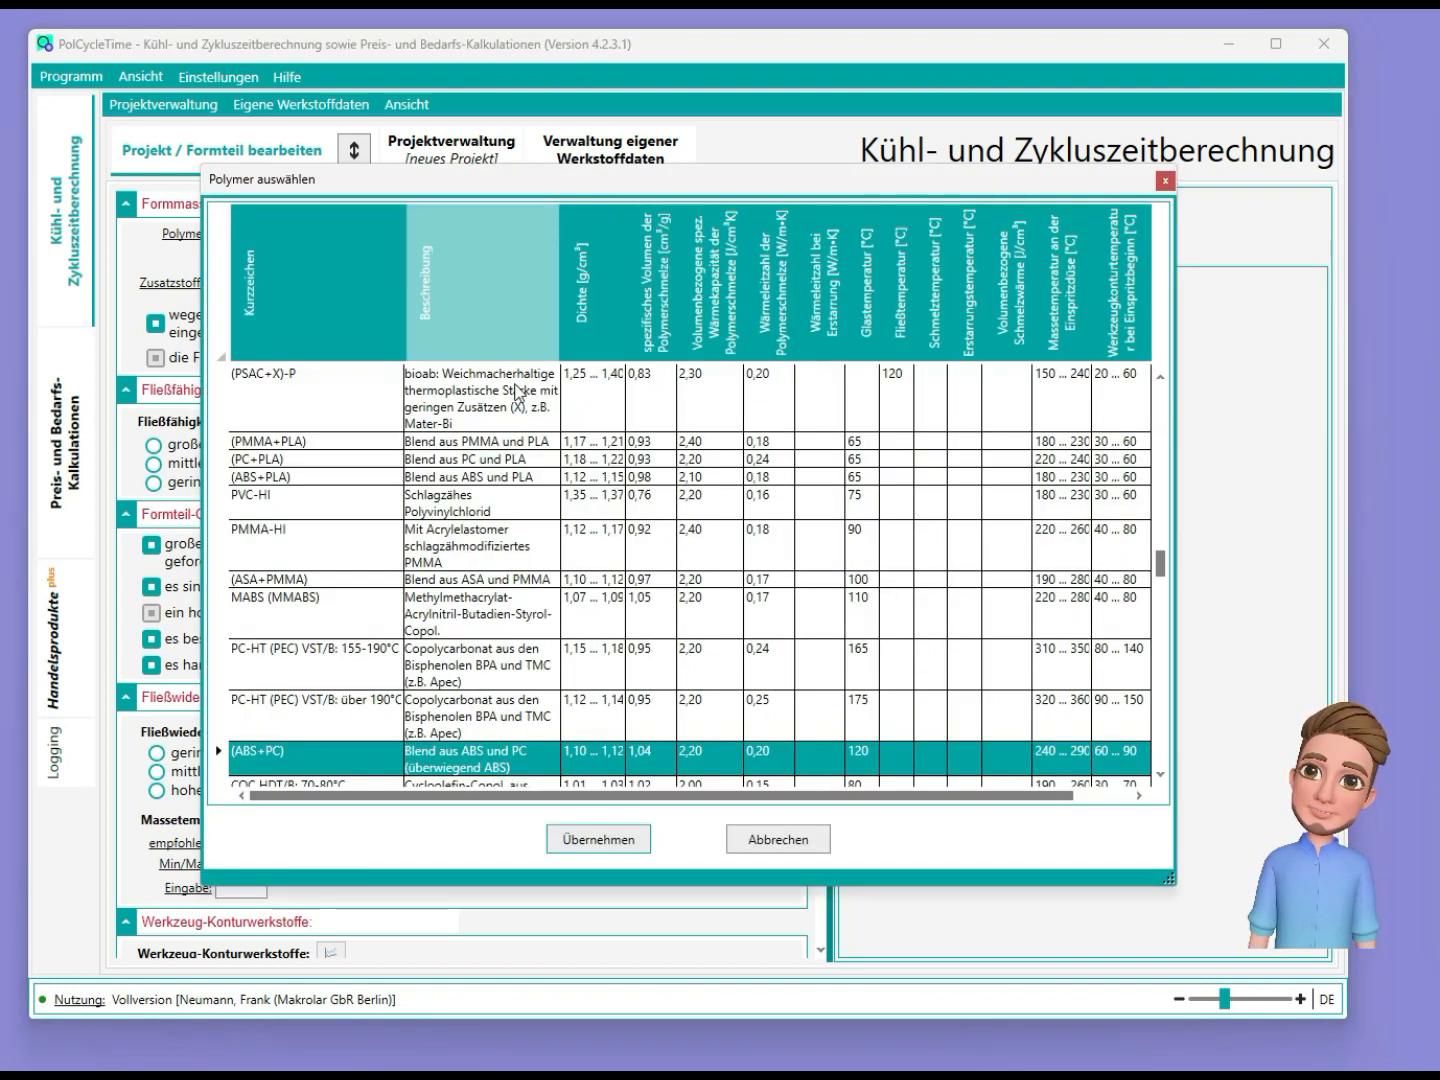
pyautogui.click(466, 509)
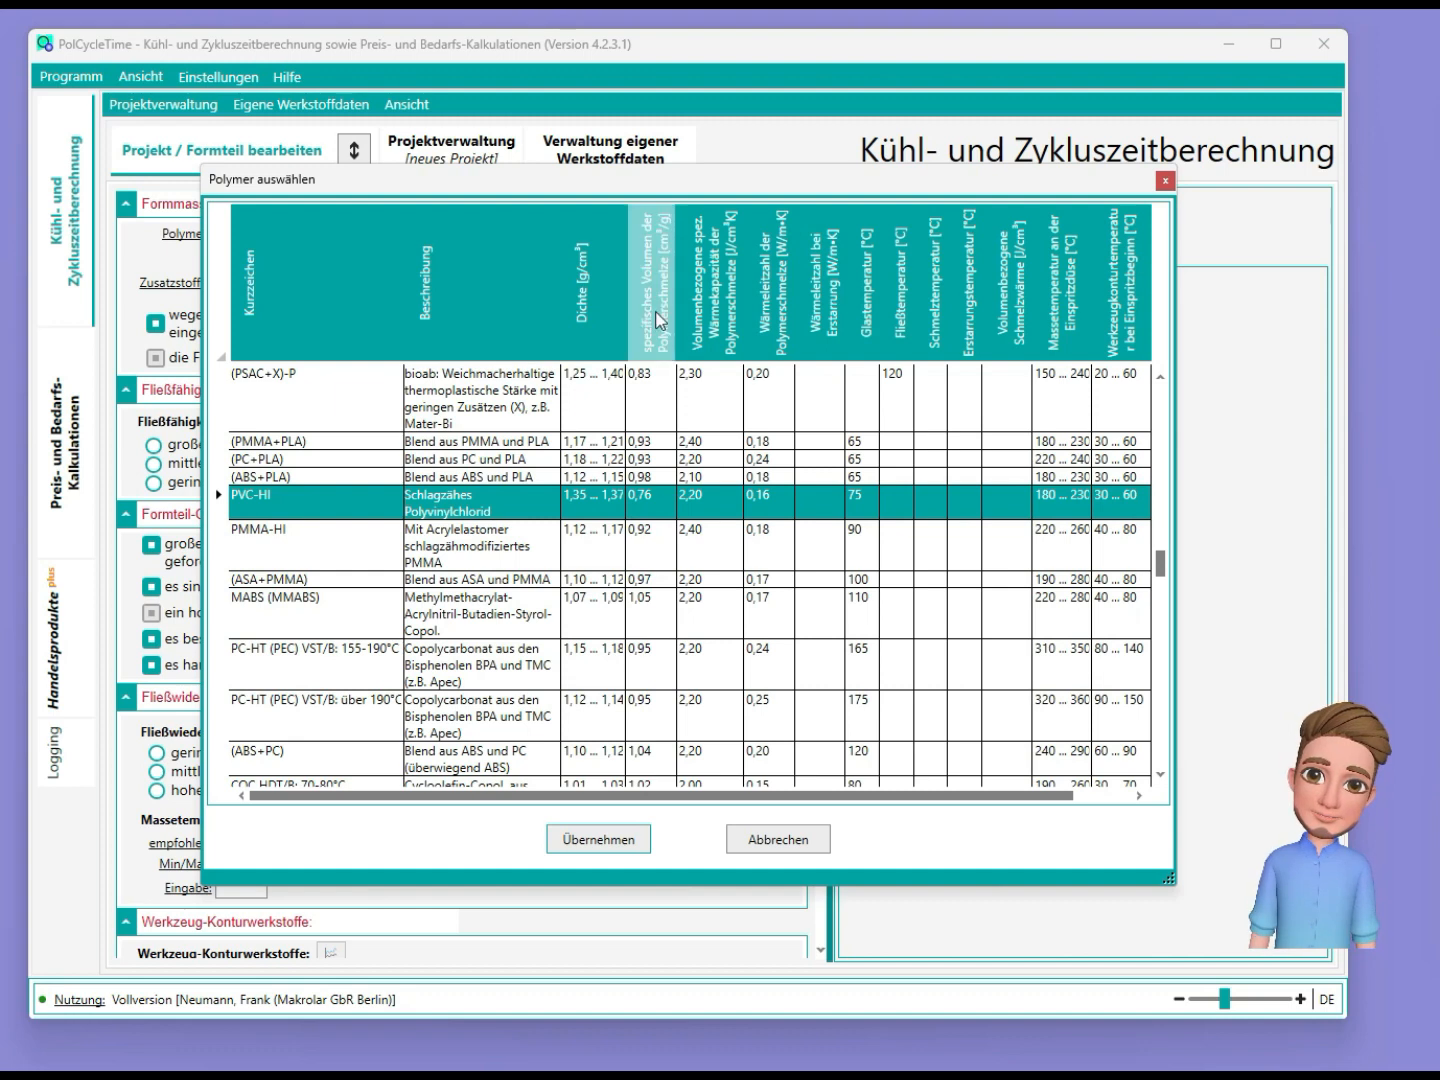
pyautogui.click(603, 839)
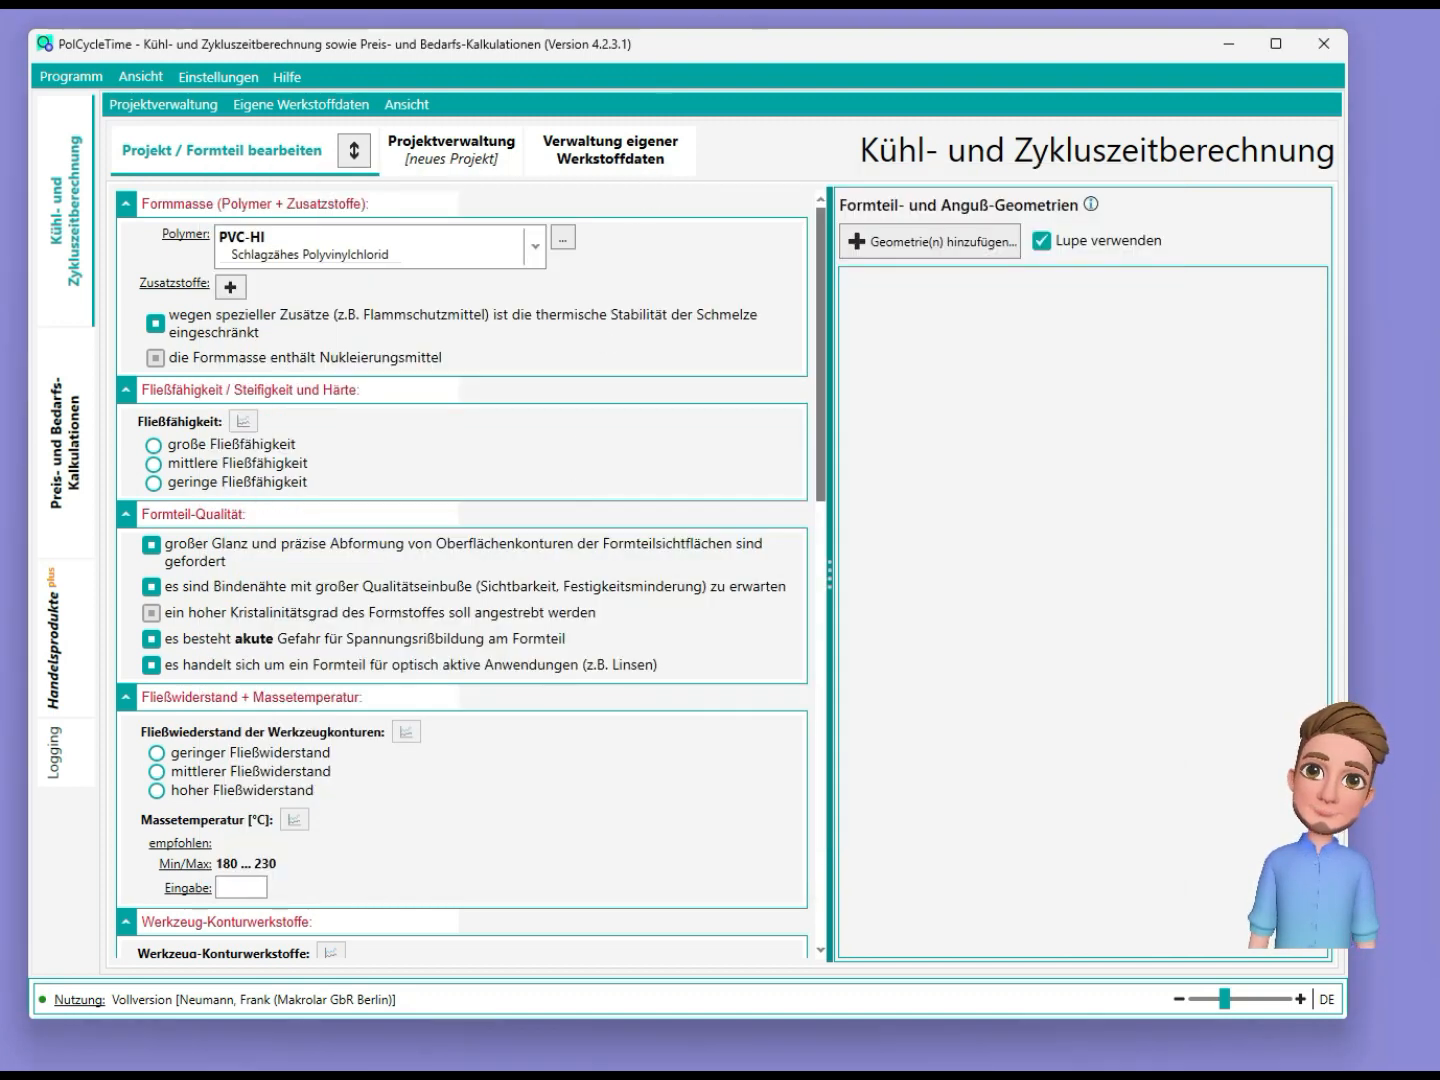
# Step: Mark the melt's thermal stability as not restricted by special additives, choose "mittlere Fließfähigkeit" and collapse the Formmasse section
pyautogui.click(156, 324)
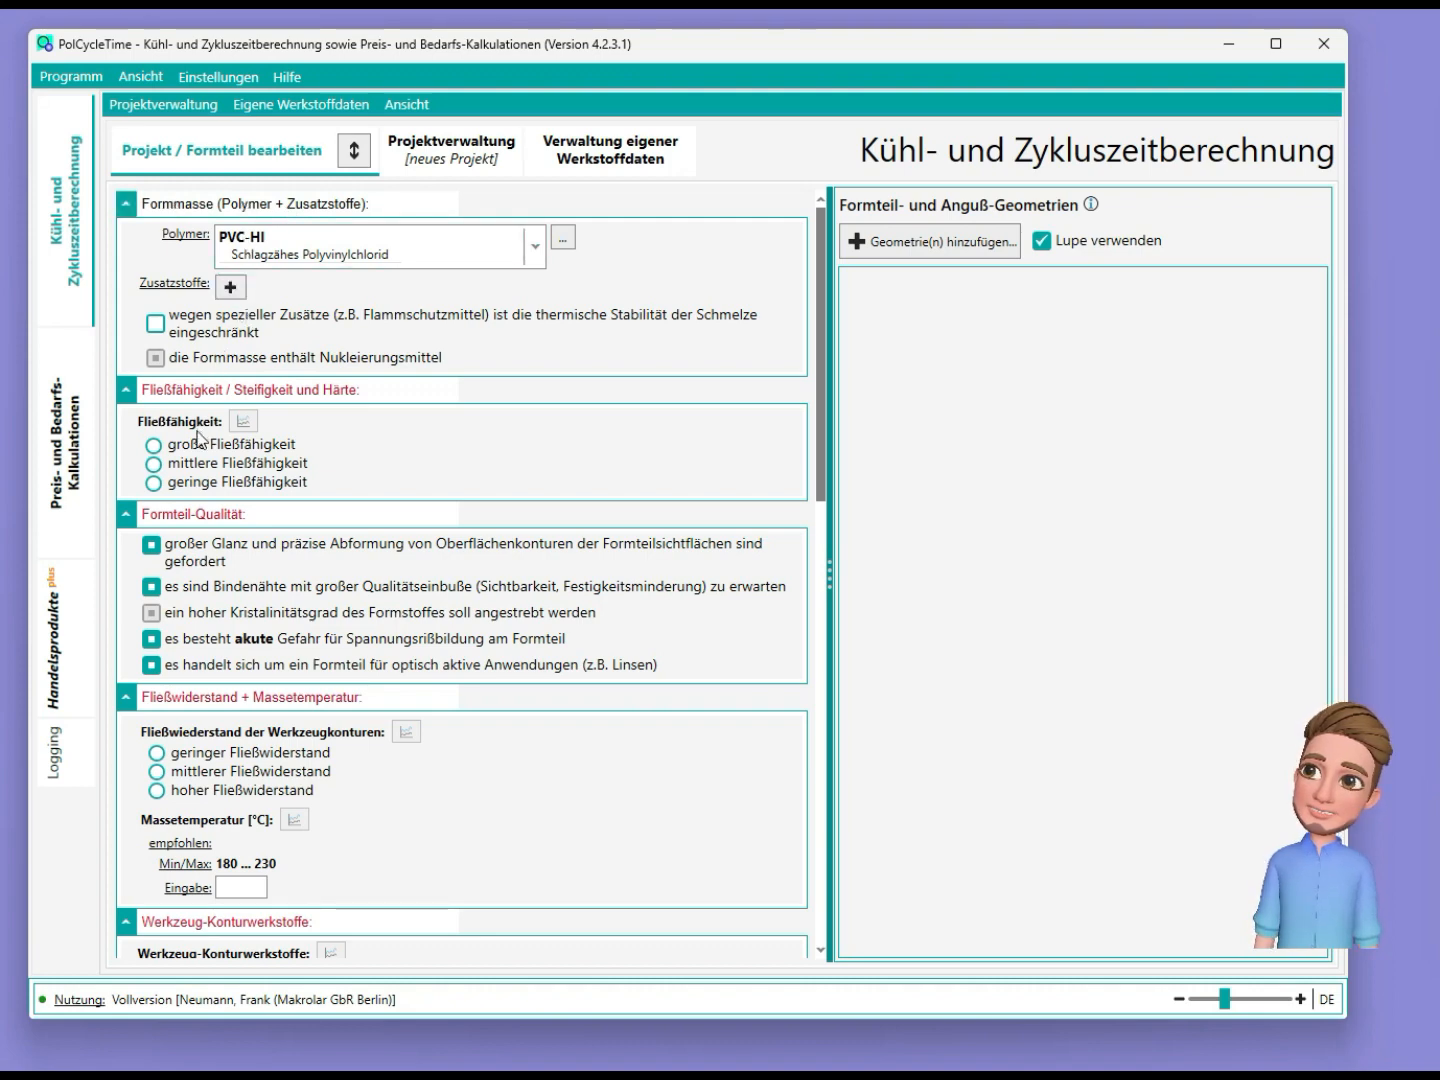
pyautogui.click(199, 467)
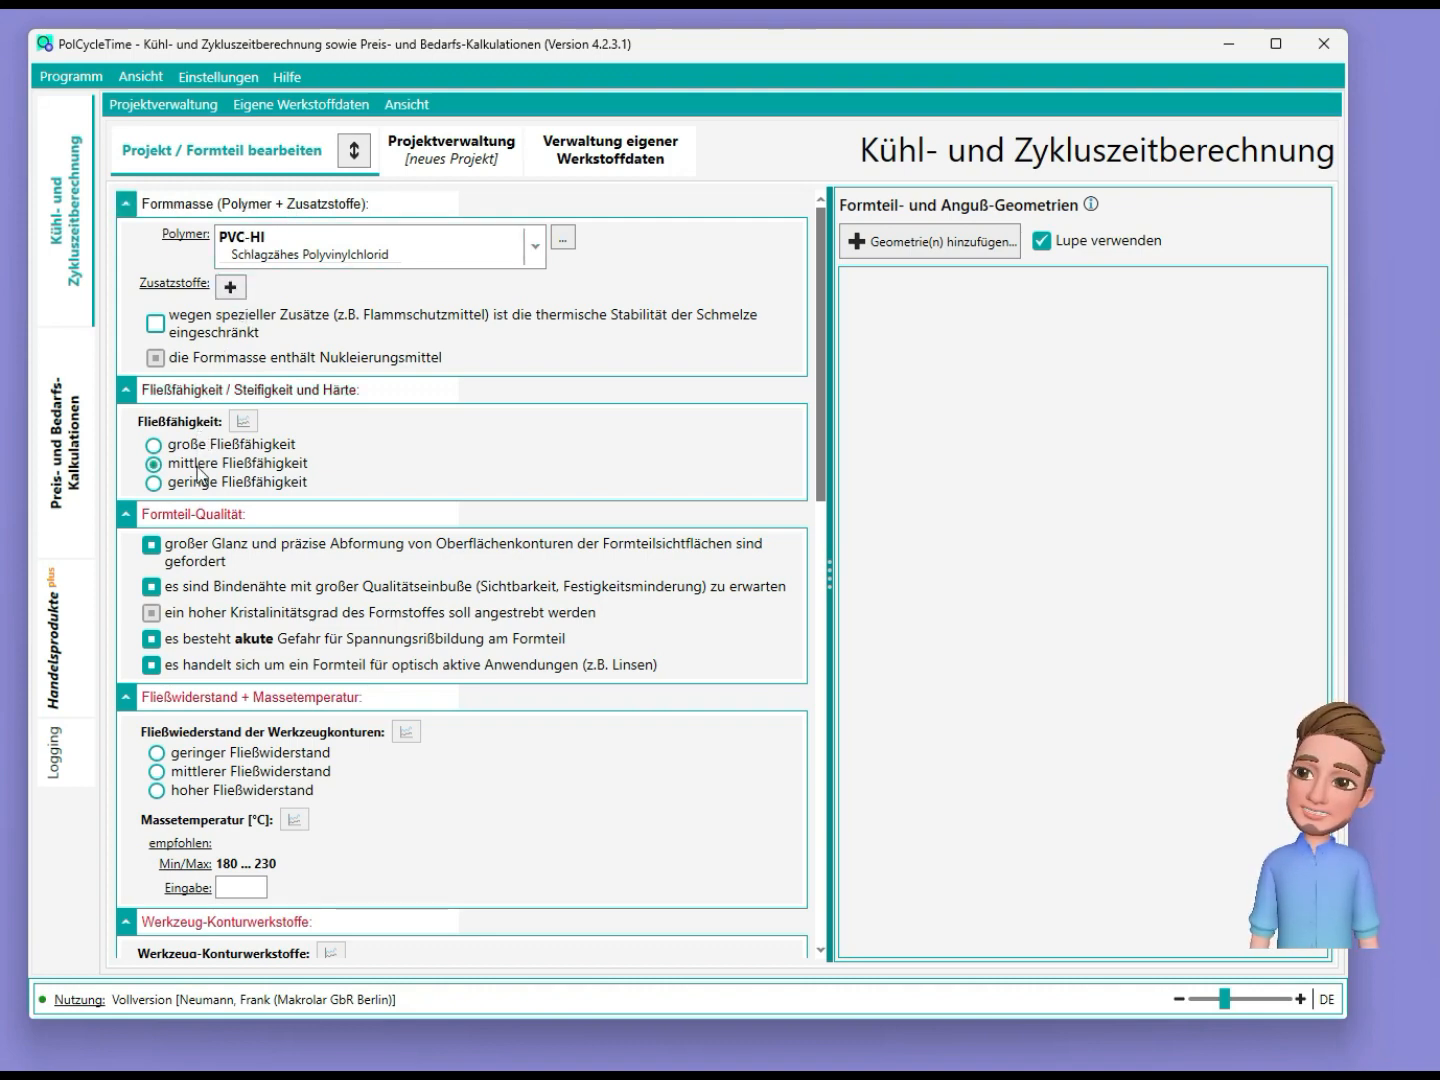
pyautogui.click(170, 208)
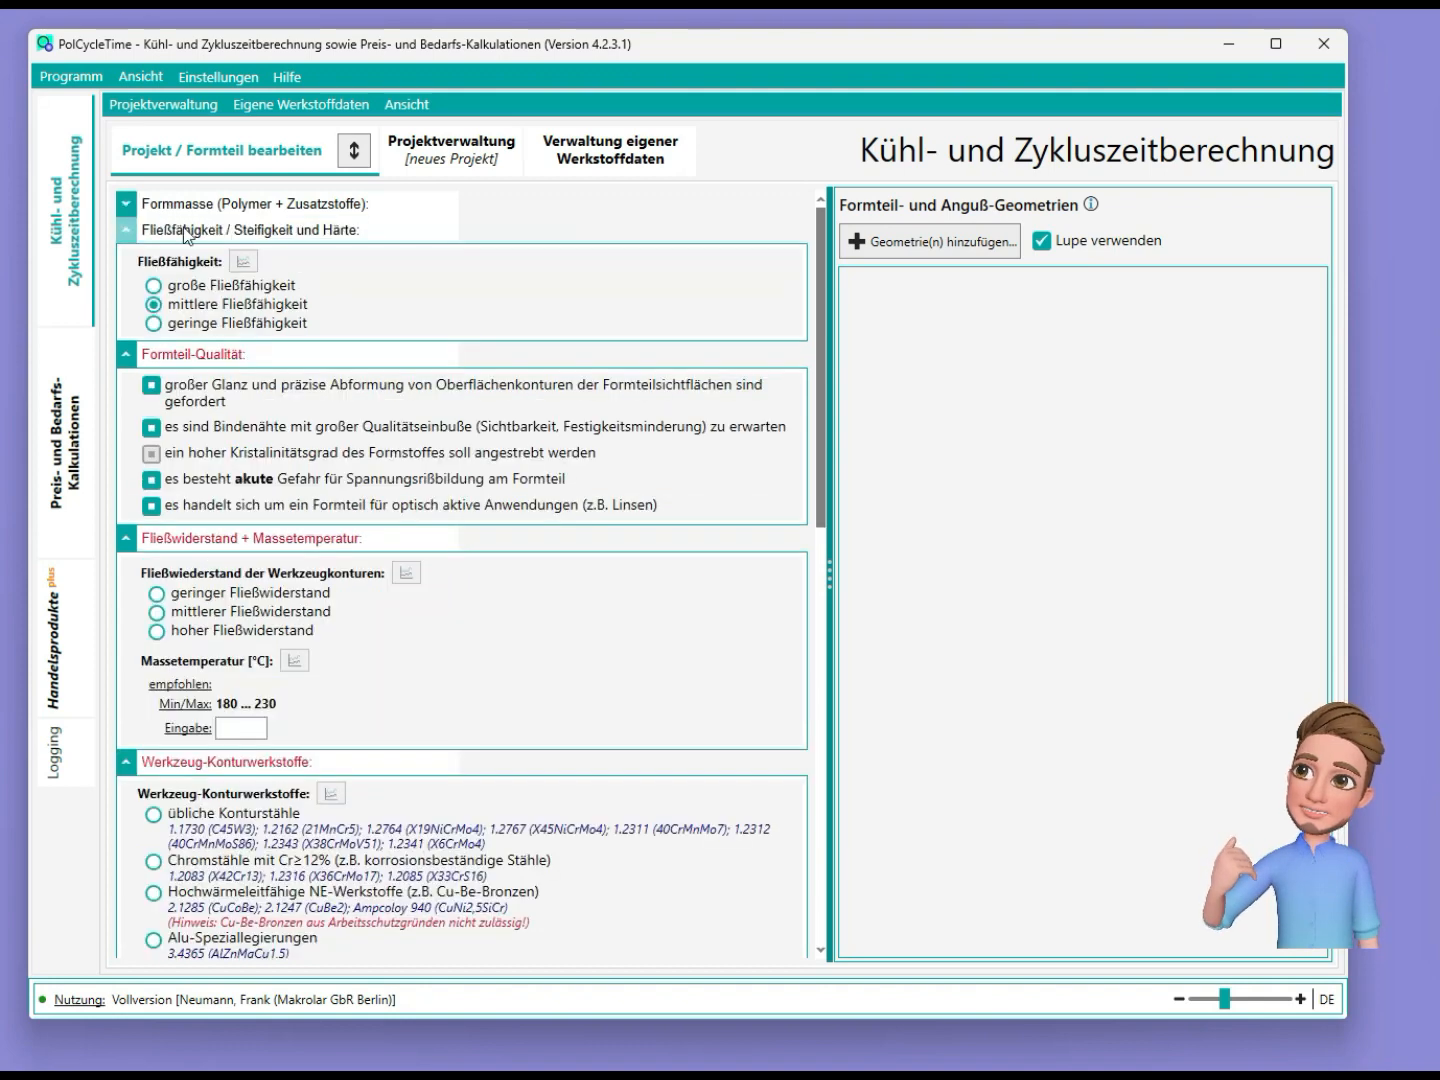
# Step: In Formteil-Qualität, enable the high-gloss and Bindenähte requirements and disable the Spannungsrißbildung and optical-application options
pyautogui.click(183, 394)
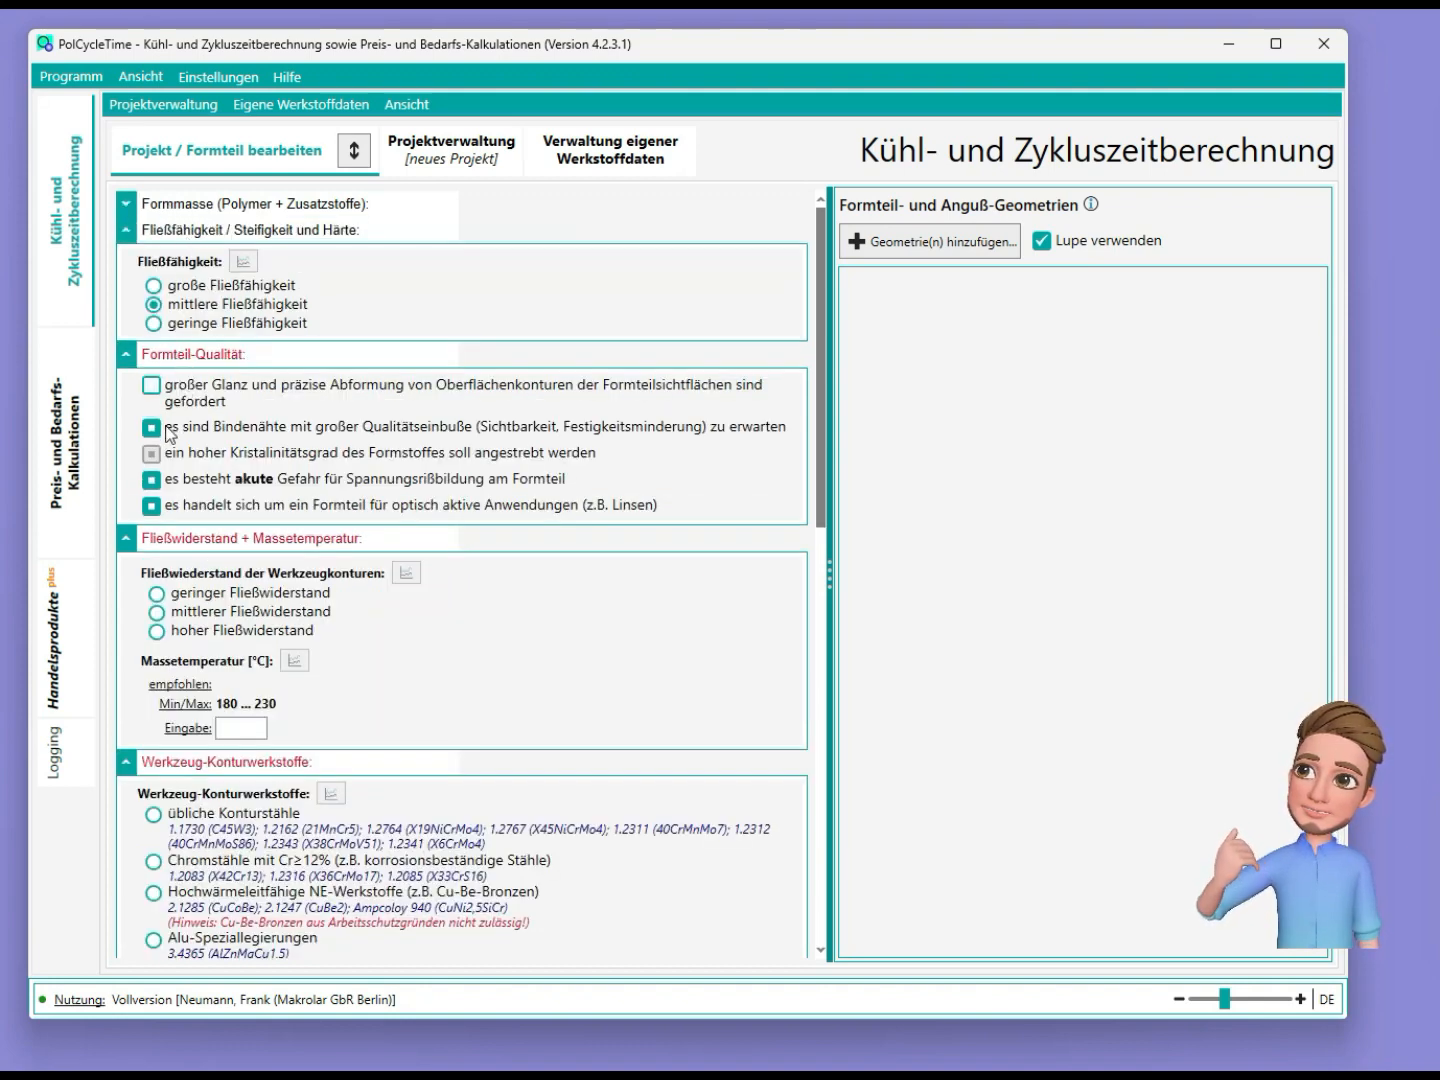
pyautogui.click(170, 432)
pyautogui.click(177, 487)
pyautogui.click(166, 512)
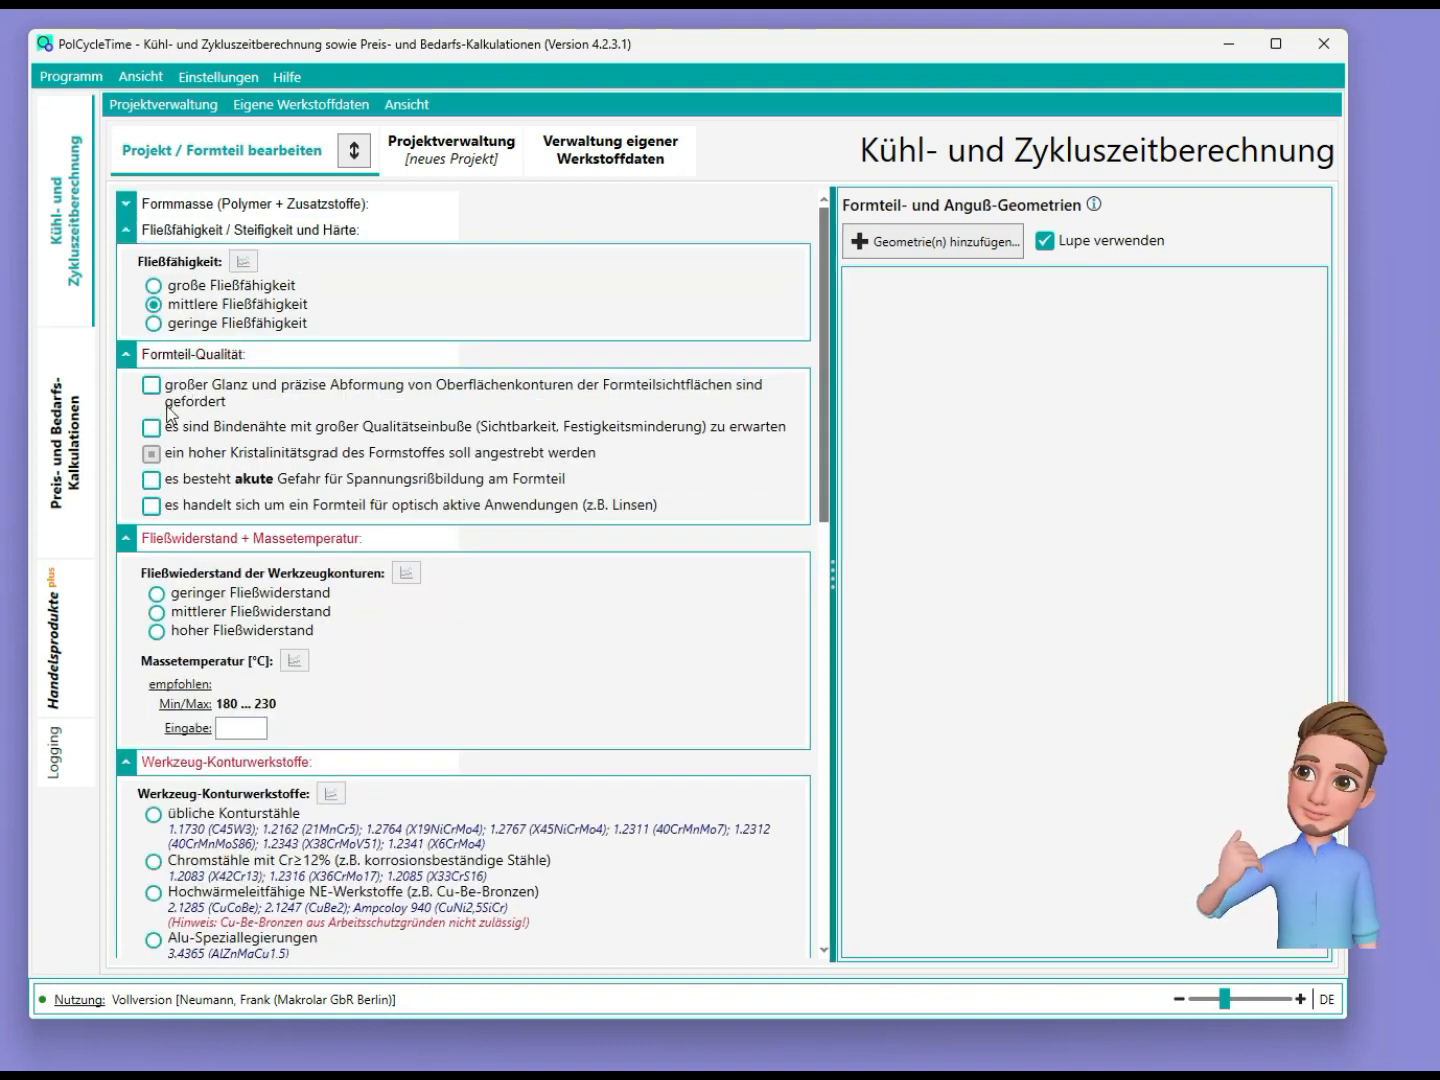
pyautogui.click(152, 387)
pyautogui.click(204, 431)
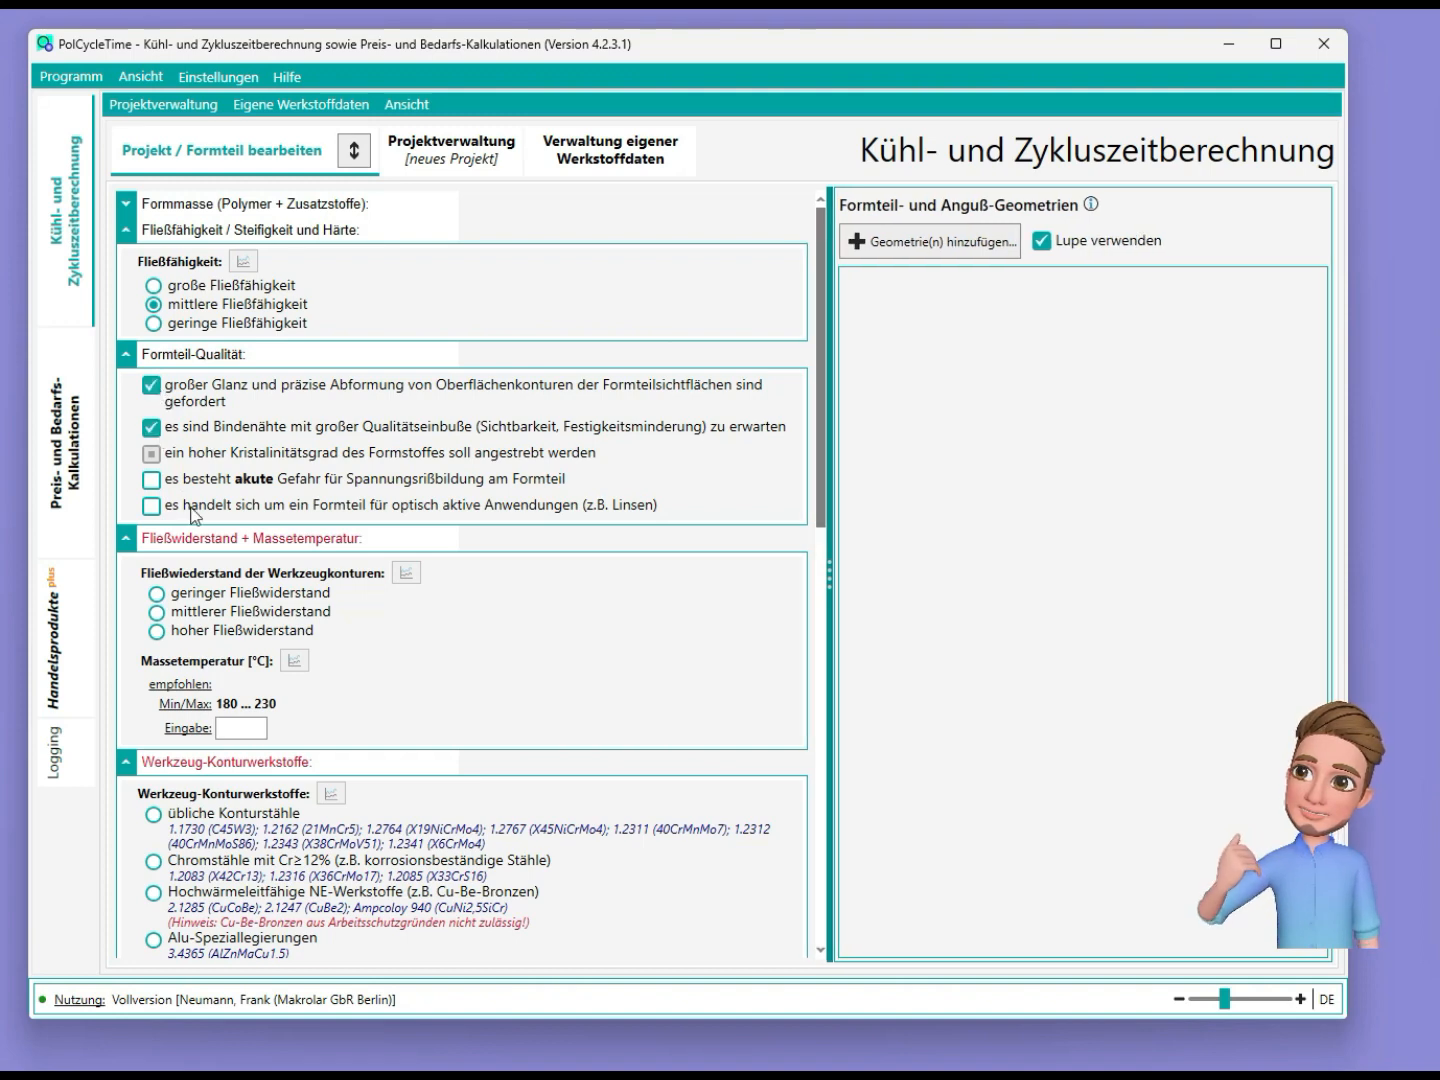
# Step: Choose "mittlerer Fließwiderstand" for the mould contours and set the Massetemperatur to 220 °C
pyautogui.click(194, 617)
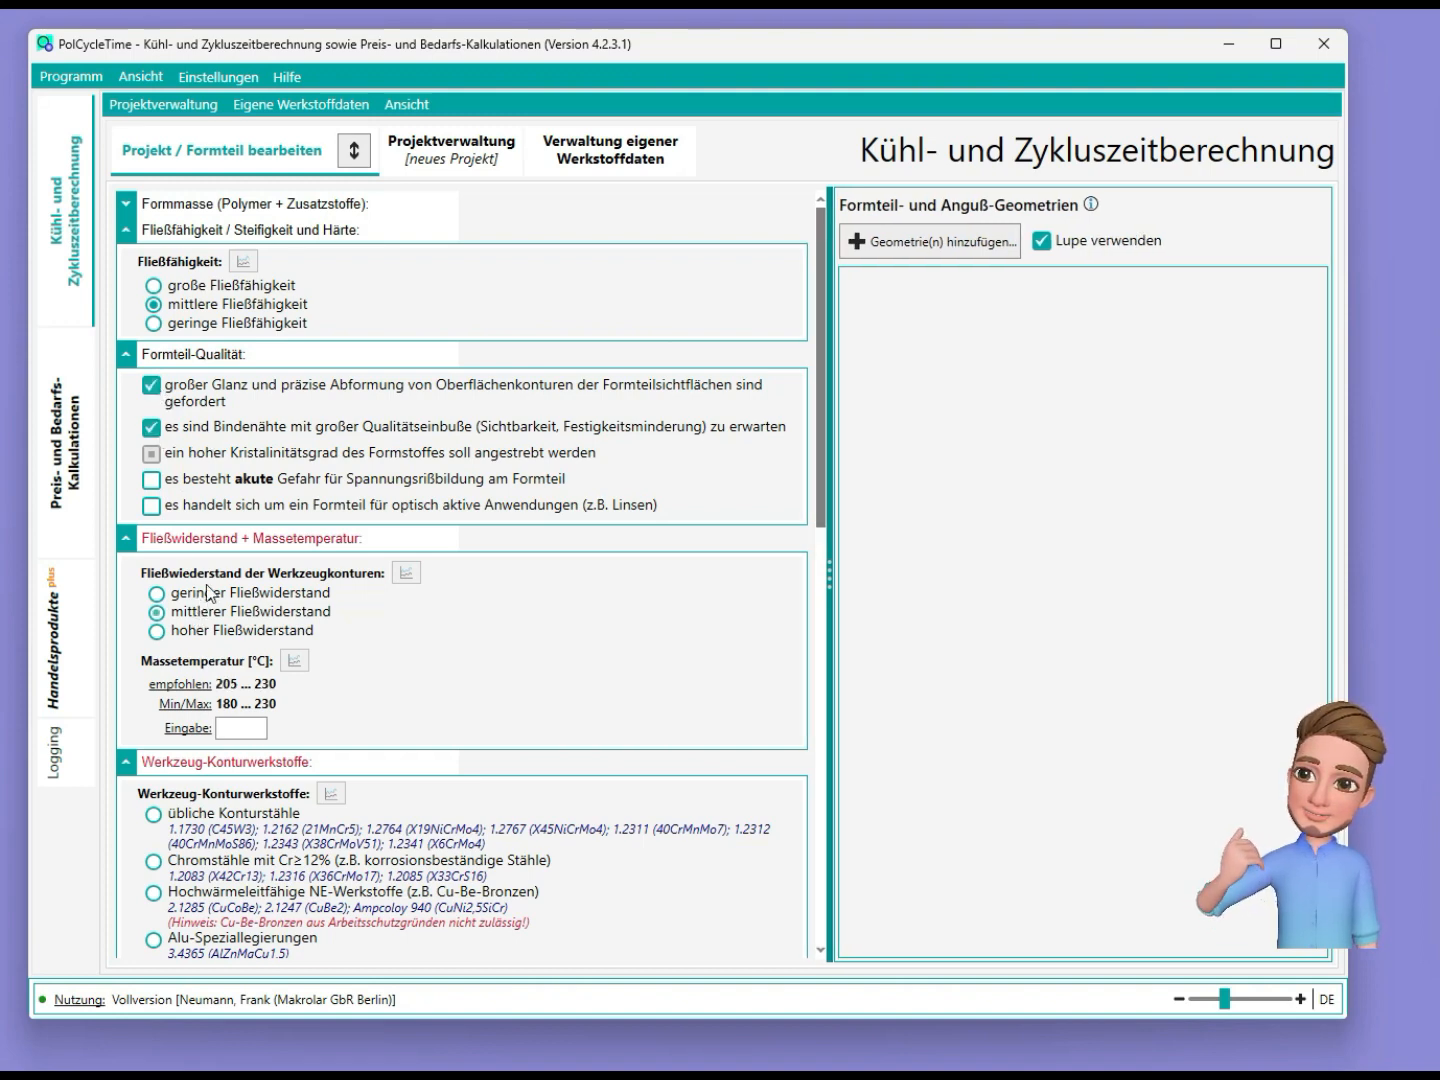
pyautogui.scroll(-3, 290, 514)
pyautogui.click(247, 576)
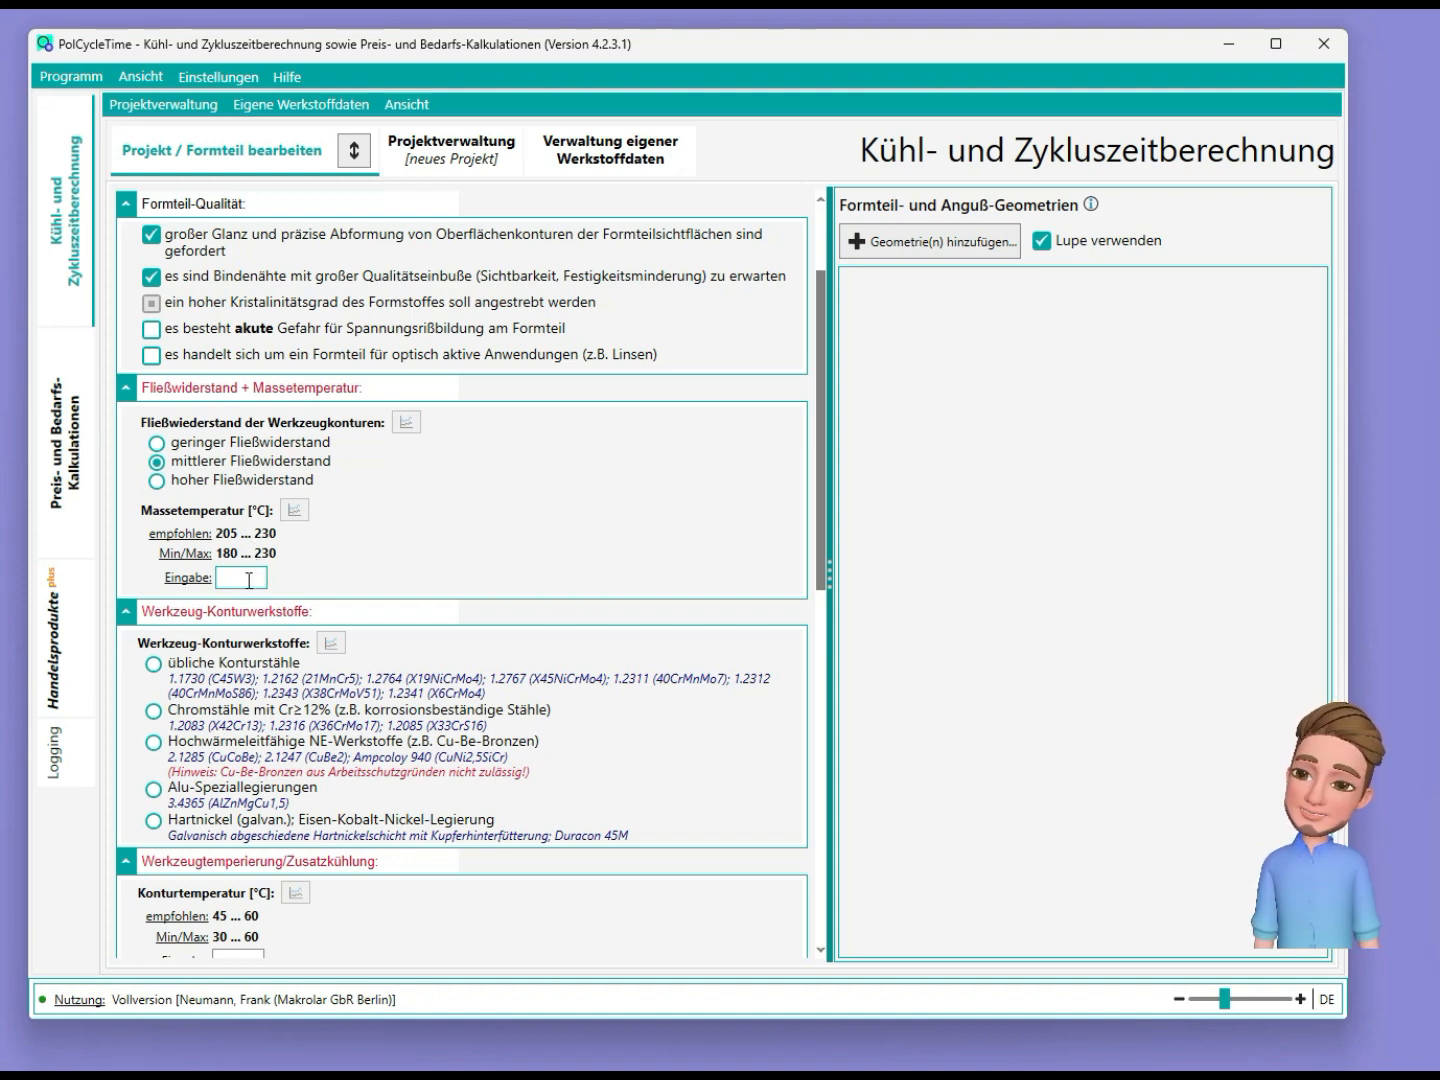
pyautogui.write('220')
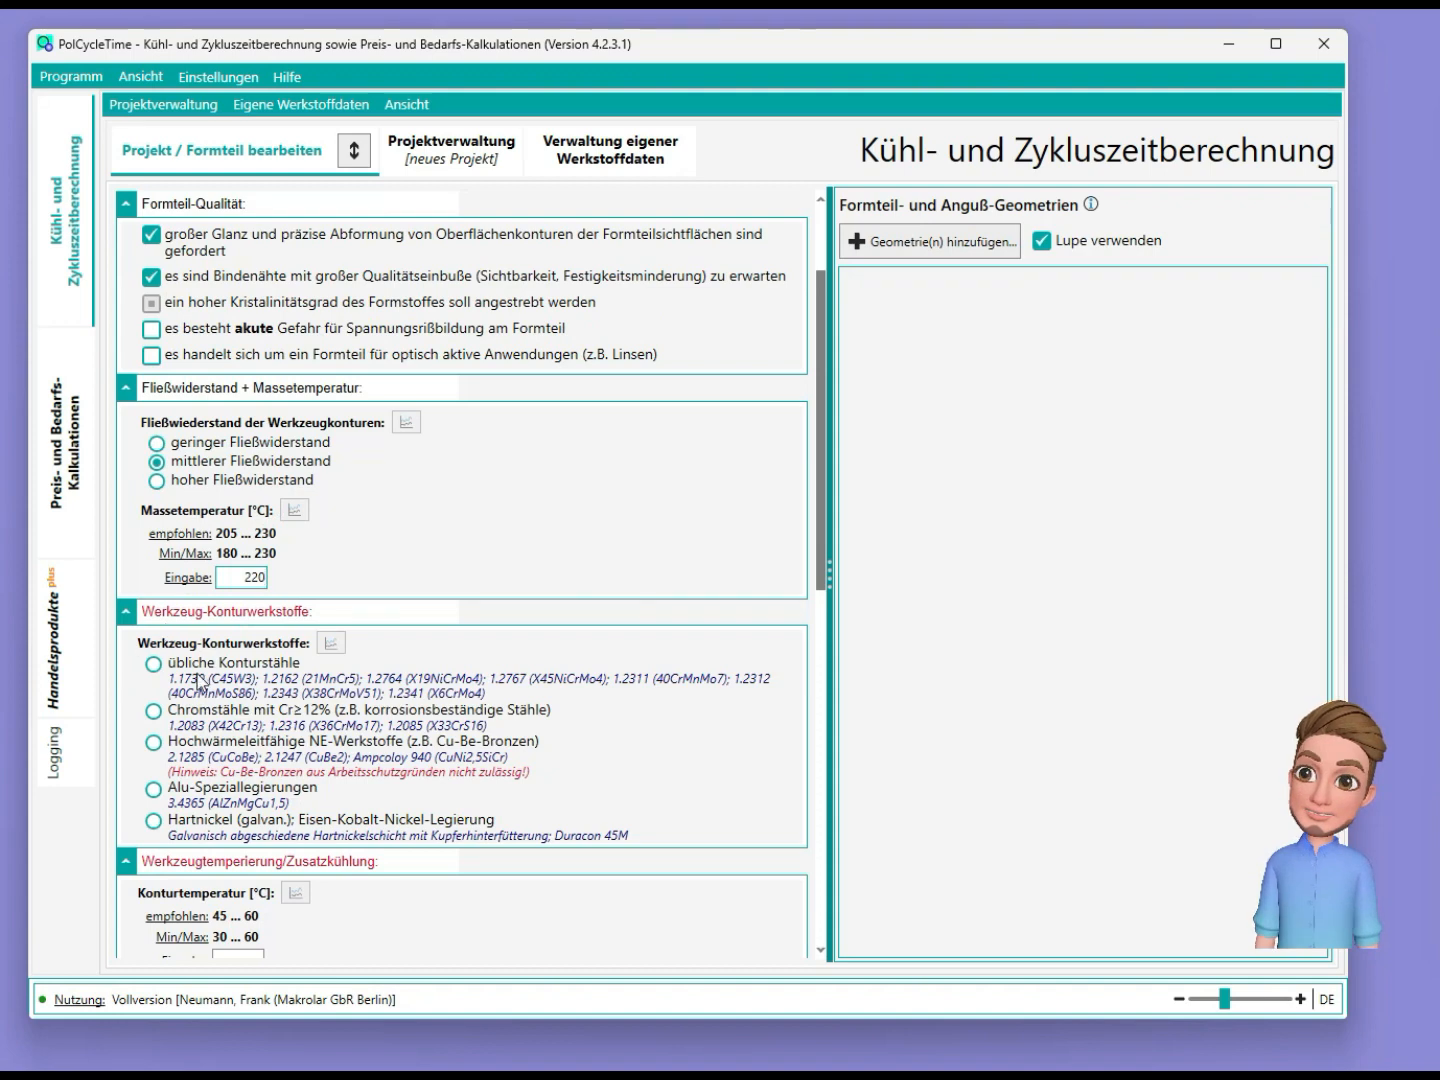
# Step: Select "übliche Konturstähle" as mould contour material and set the Konturtemperatur to 40 °C with "keine Zusatzkühlung"
pyautogui.click(203, 672)
pyautogui.click(207, 614)
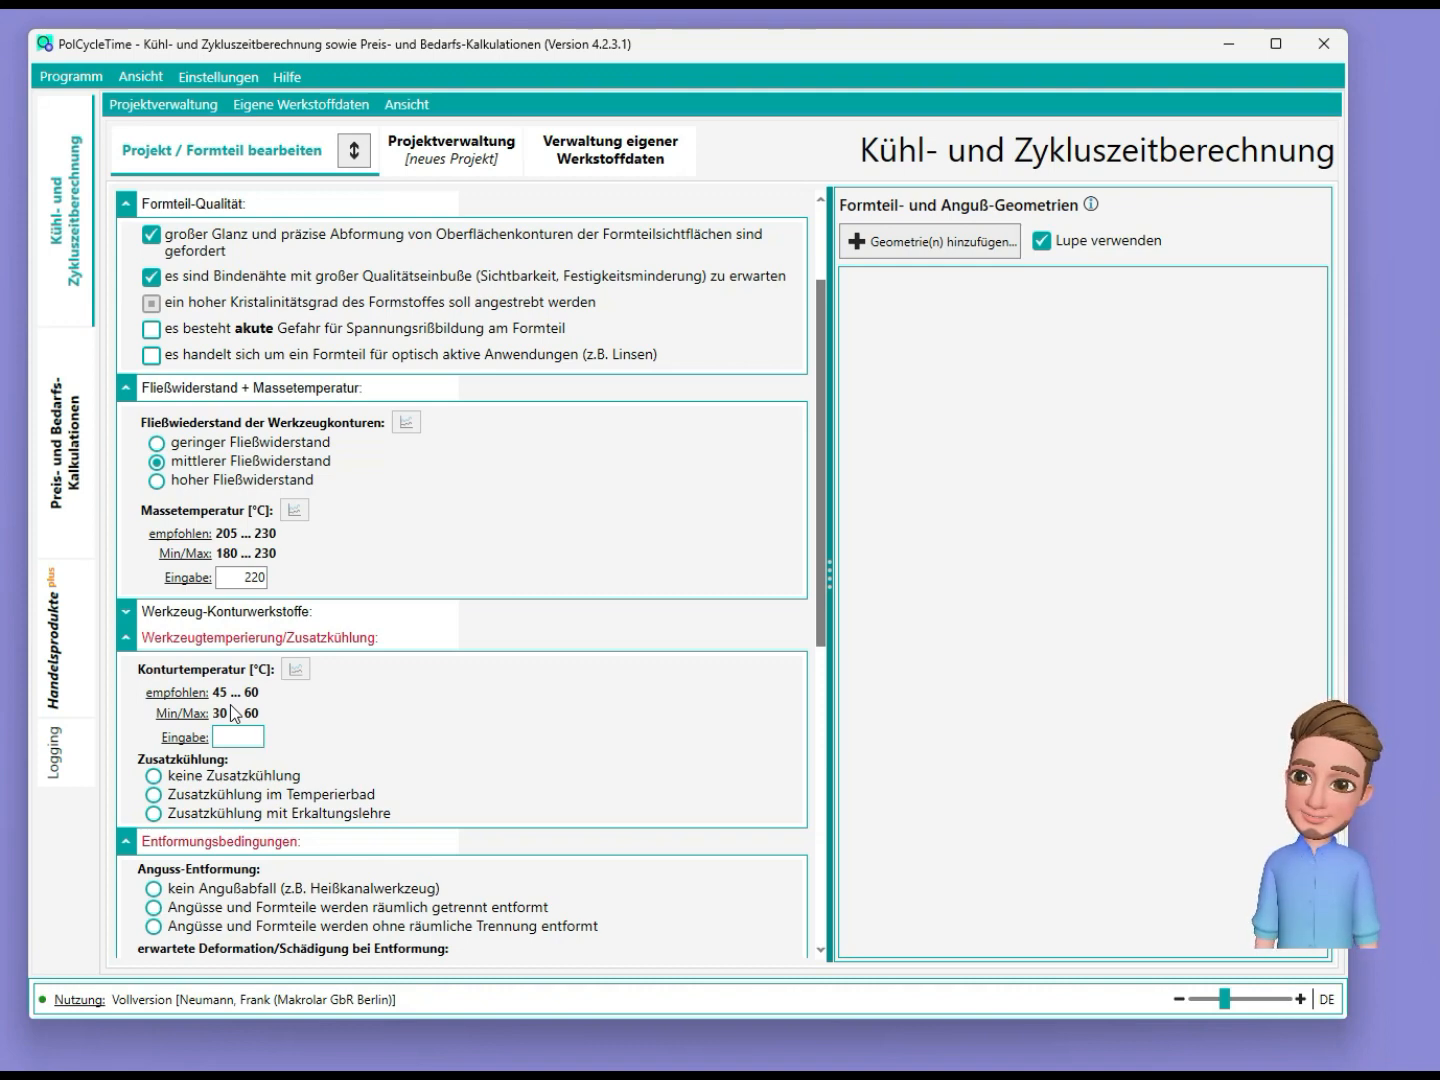
pyautogui.write('40')
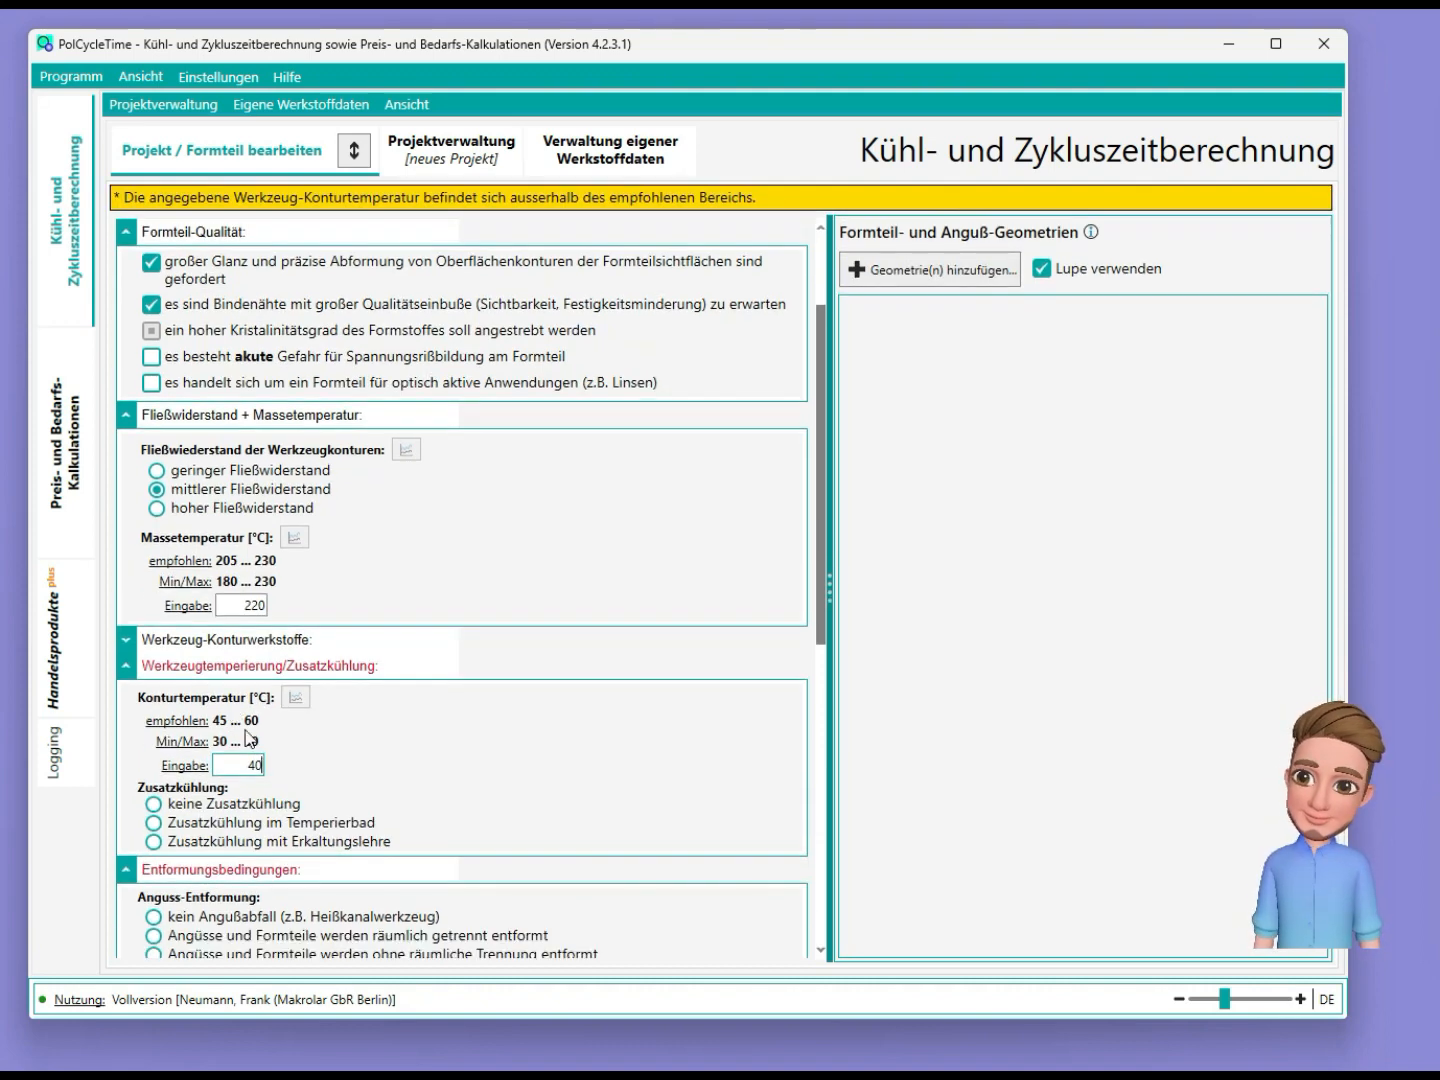
pyautogui.click(190, 812)
# Step: Set the Entformungsbedingungen to spatially separated demoulding of sprues and parts, with deformation and sink-mark impact both "merklich", and collapse the section
pyautogui.scroll(-3, 554, 695)
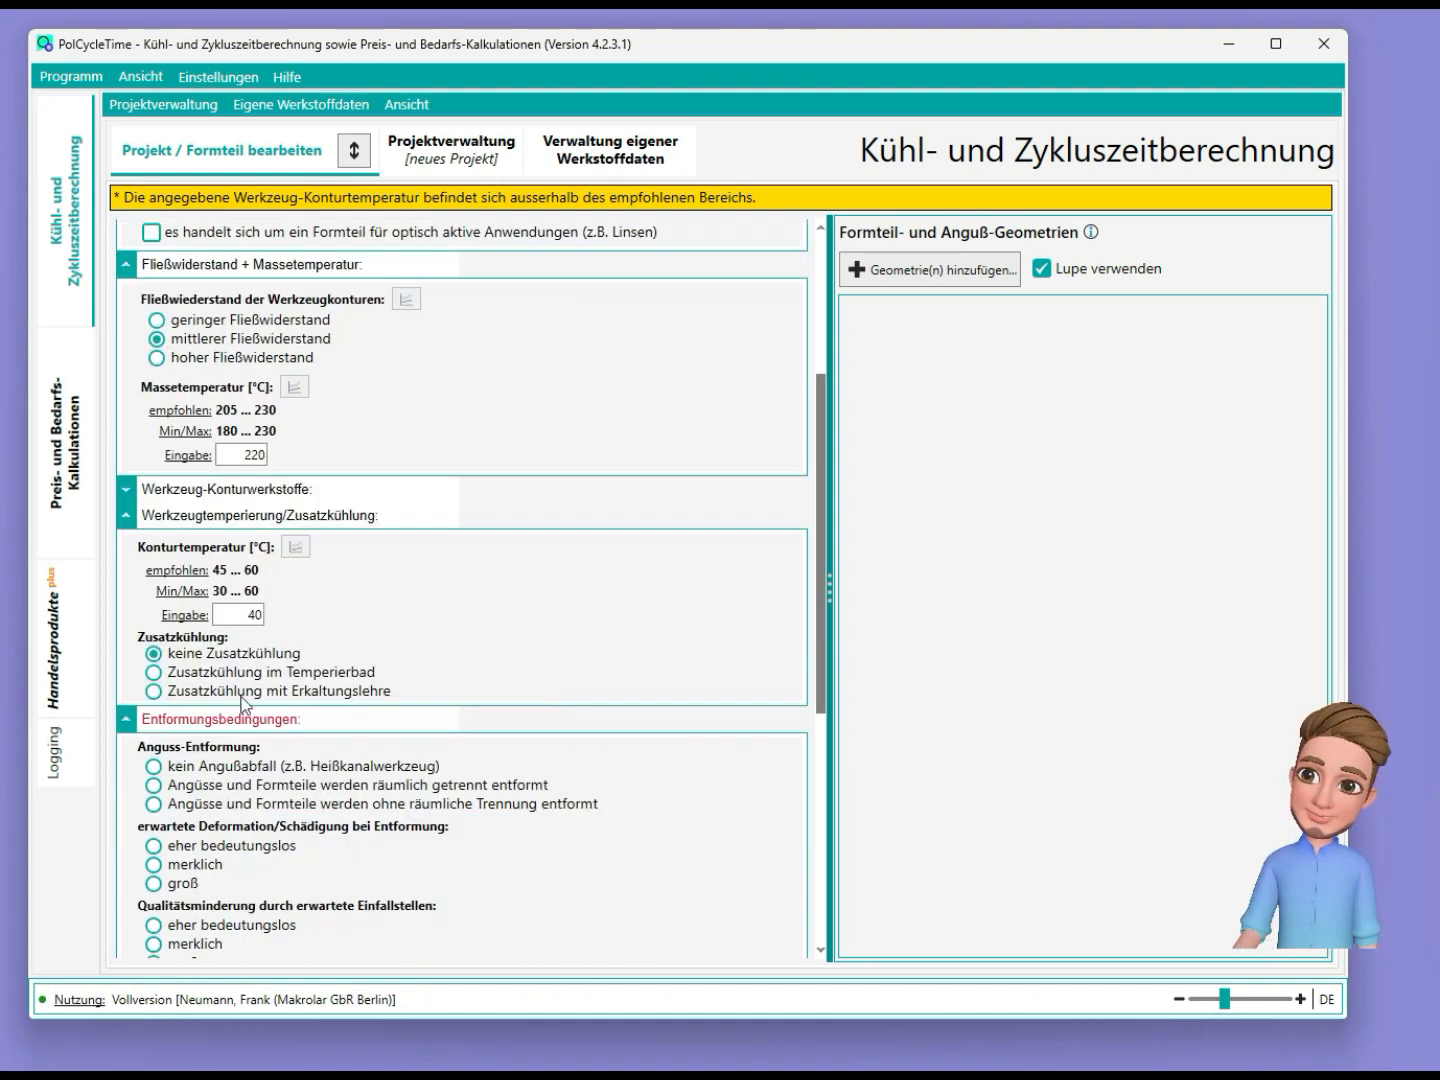
pyautogui.click(212, 788)
pyautogui.click(198, 867)
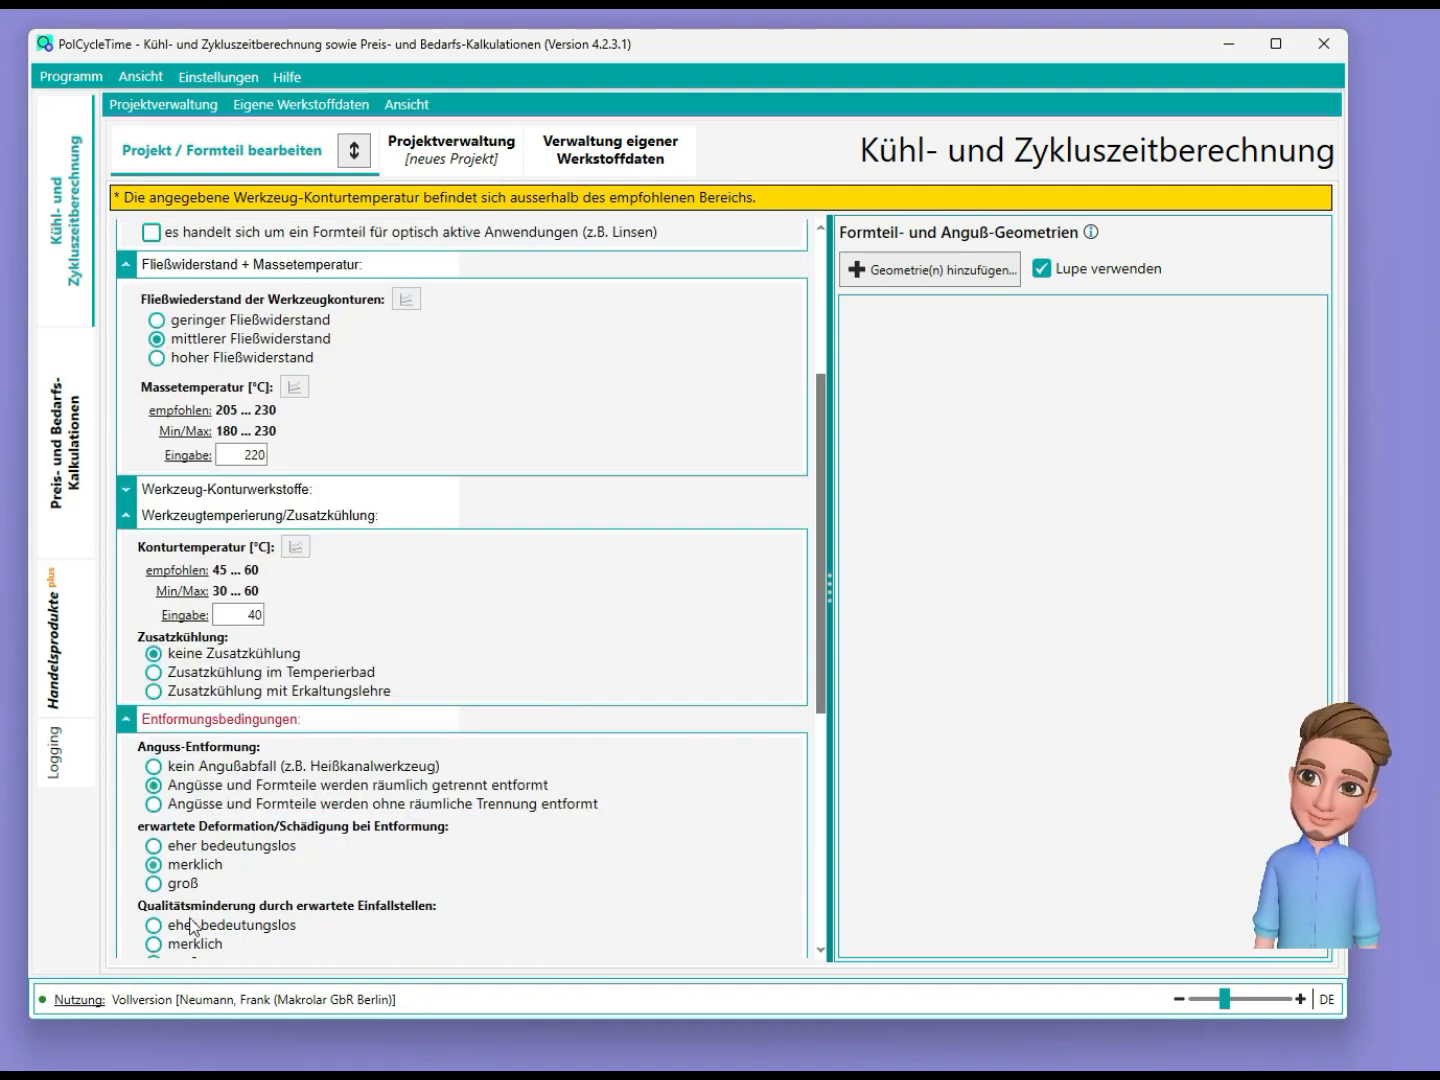
pyautogui.click(186, 945)
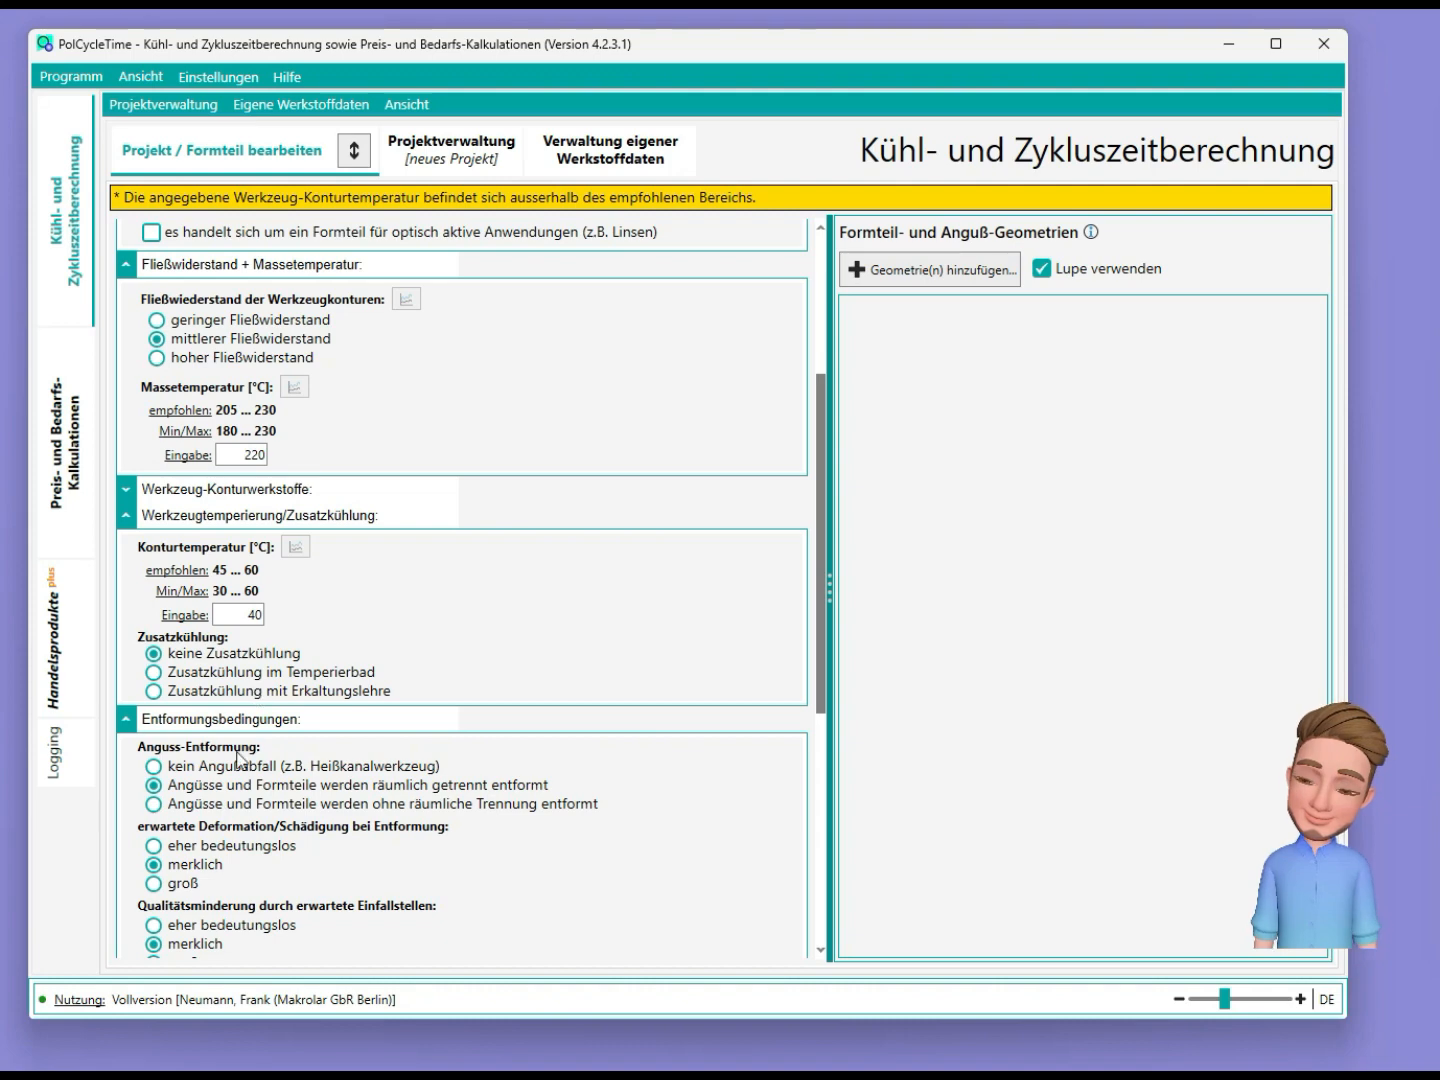
pyautogui.click(267, 719)
# Step: Choose "Normalfertigung" as the Fertigungsgenauigkeit and set the expected Formteilverzug to "merklich"
pyautogui.scroll(-2, 268, 719)
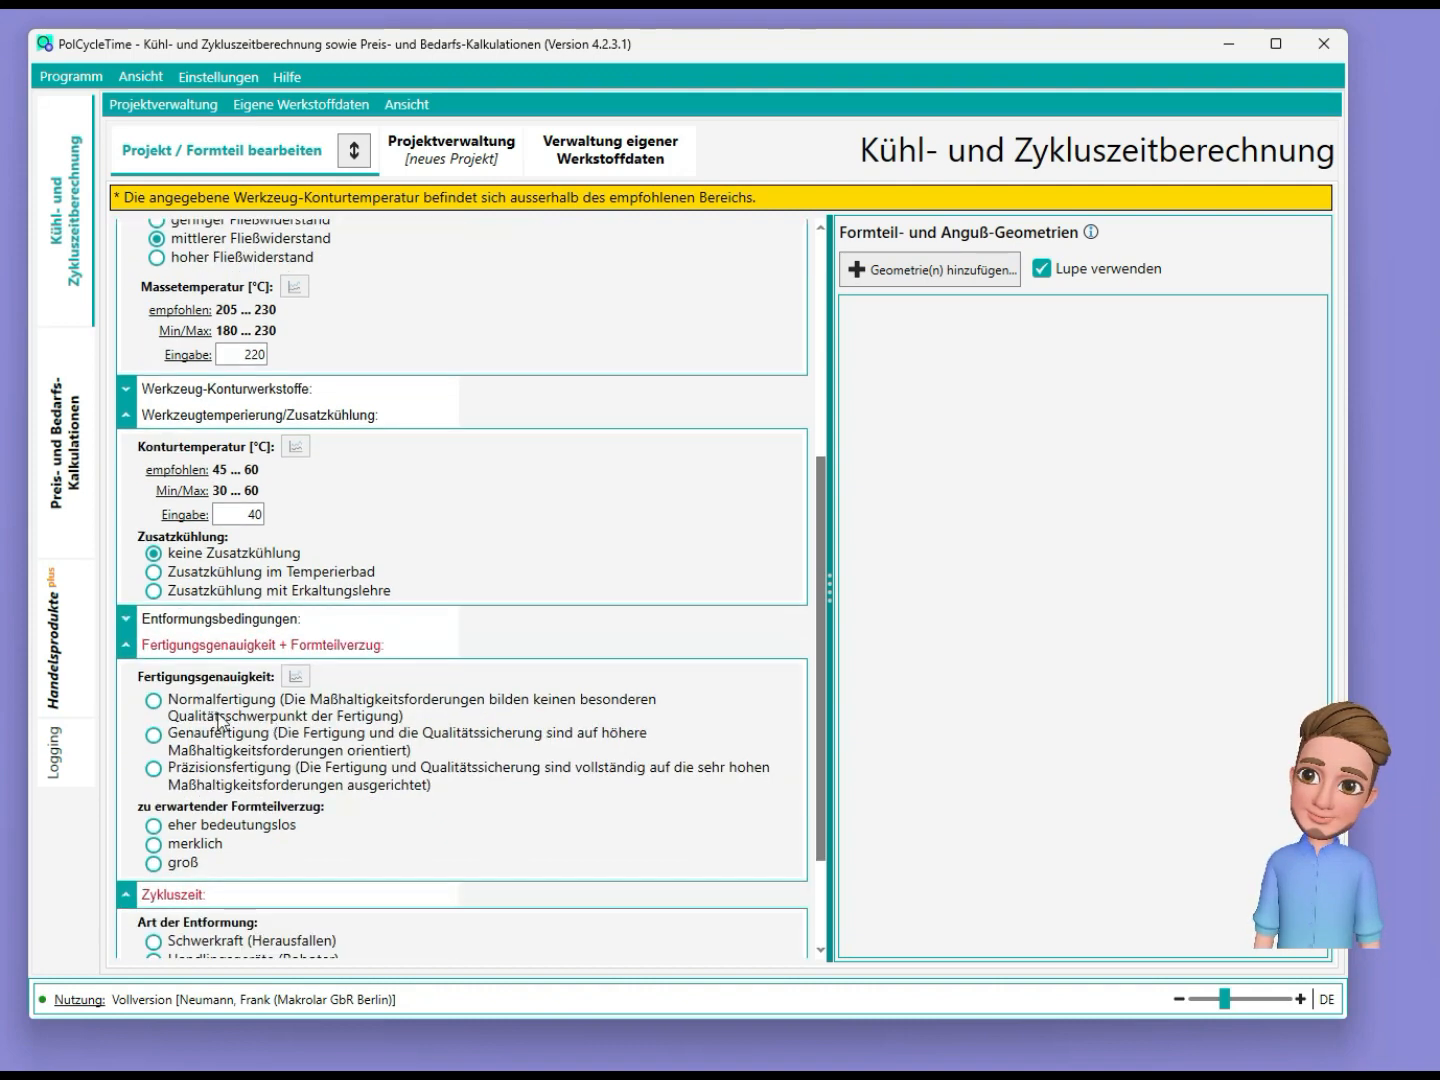
pyautogui.click(205, 703)
pyautogui.click(195, 845)
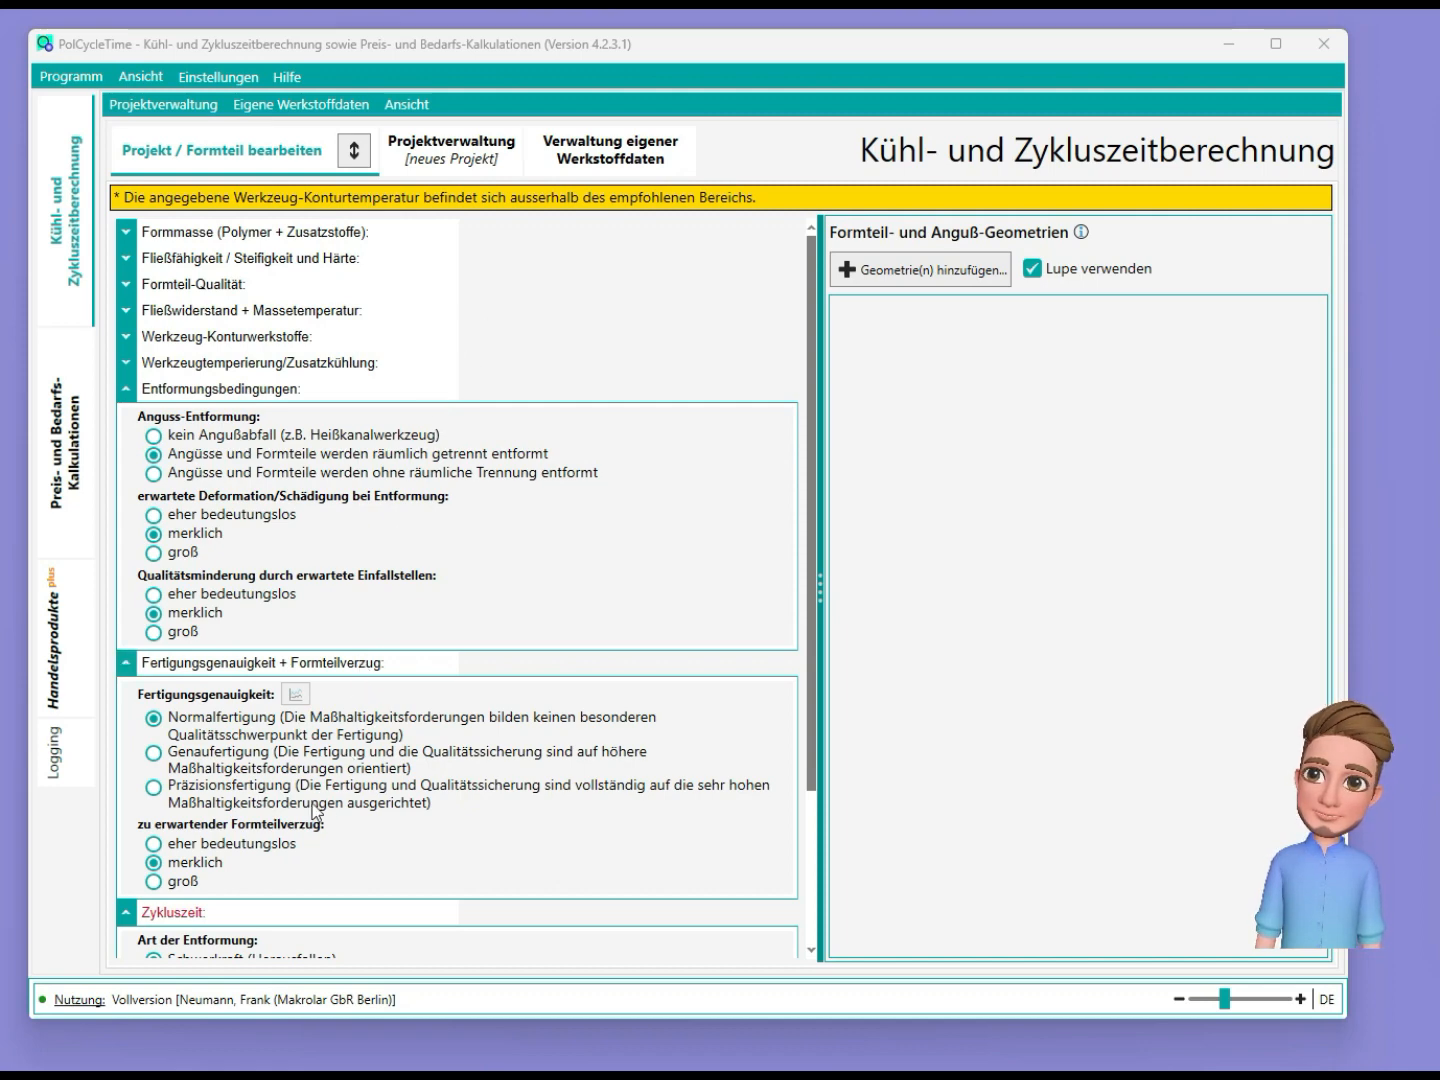
# Step: Adopt the Trockenlaufzeit of 0,8 s from the ARBURG ALLROUNDER 370 machine with clamping force 600 and injection unit 170
pyautogui.click(183, 923)
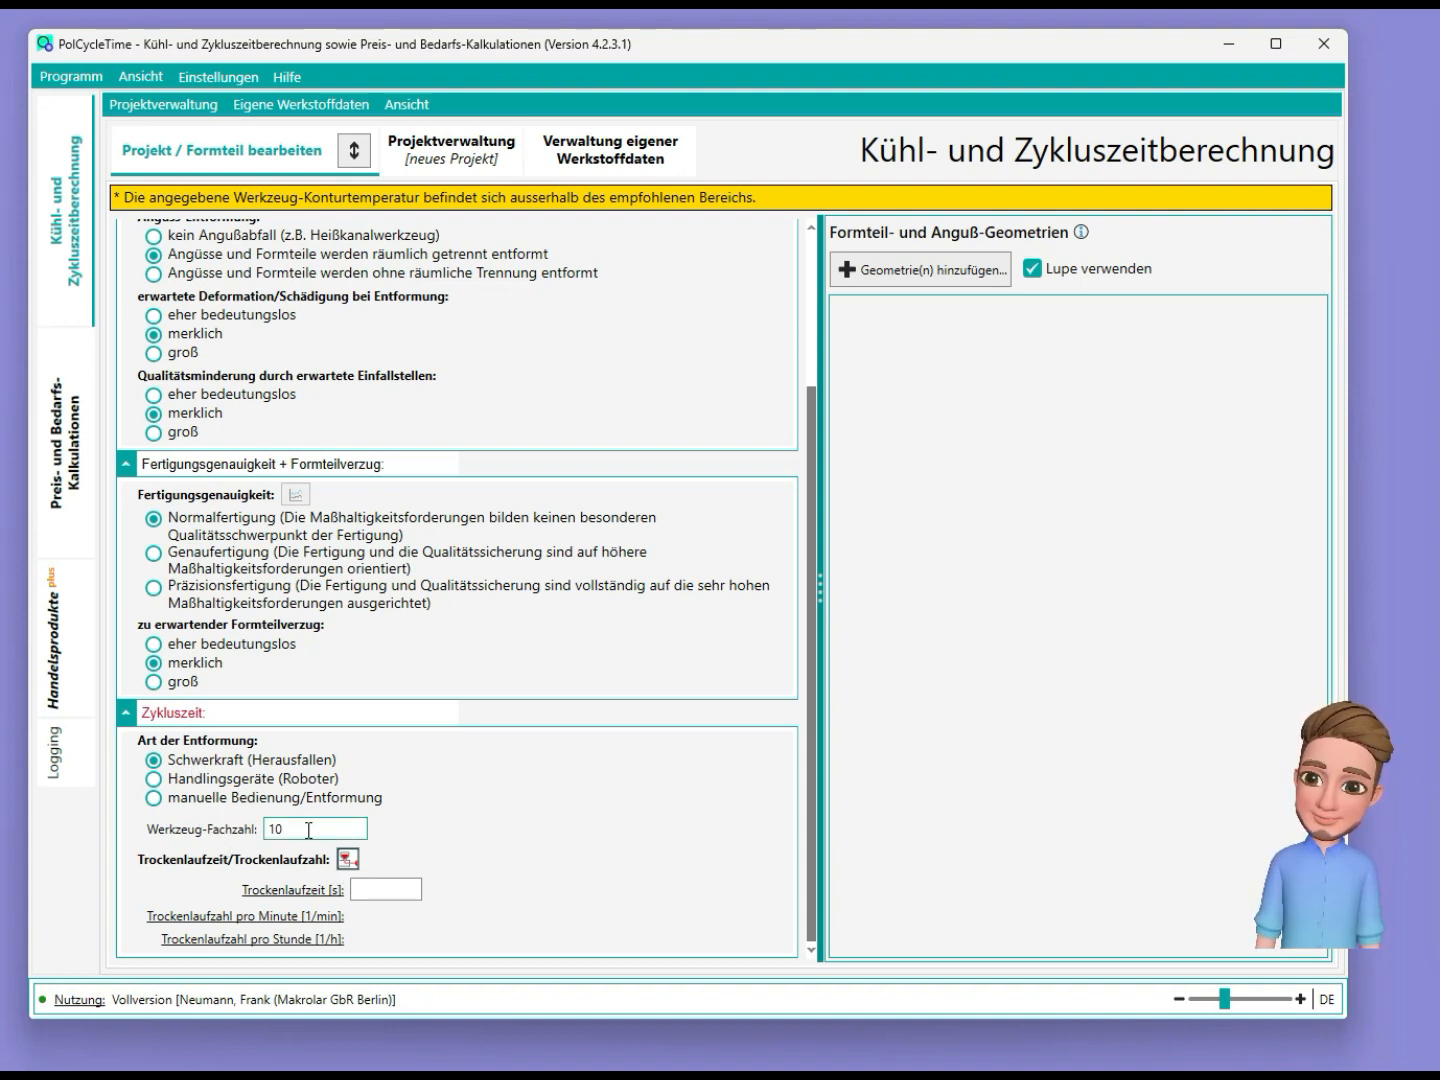
pyautogui.moveTo(308, 831); pyautogui.dragTo(267, 832)
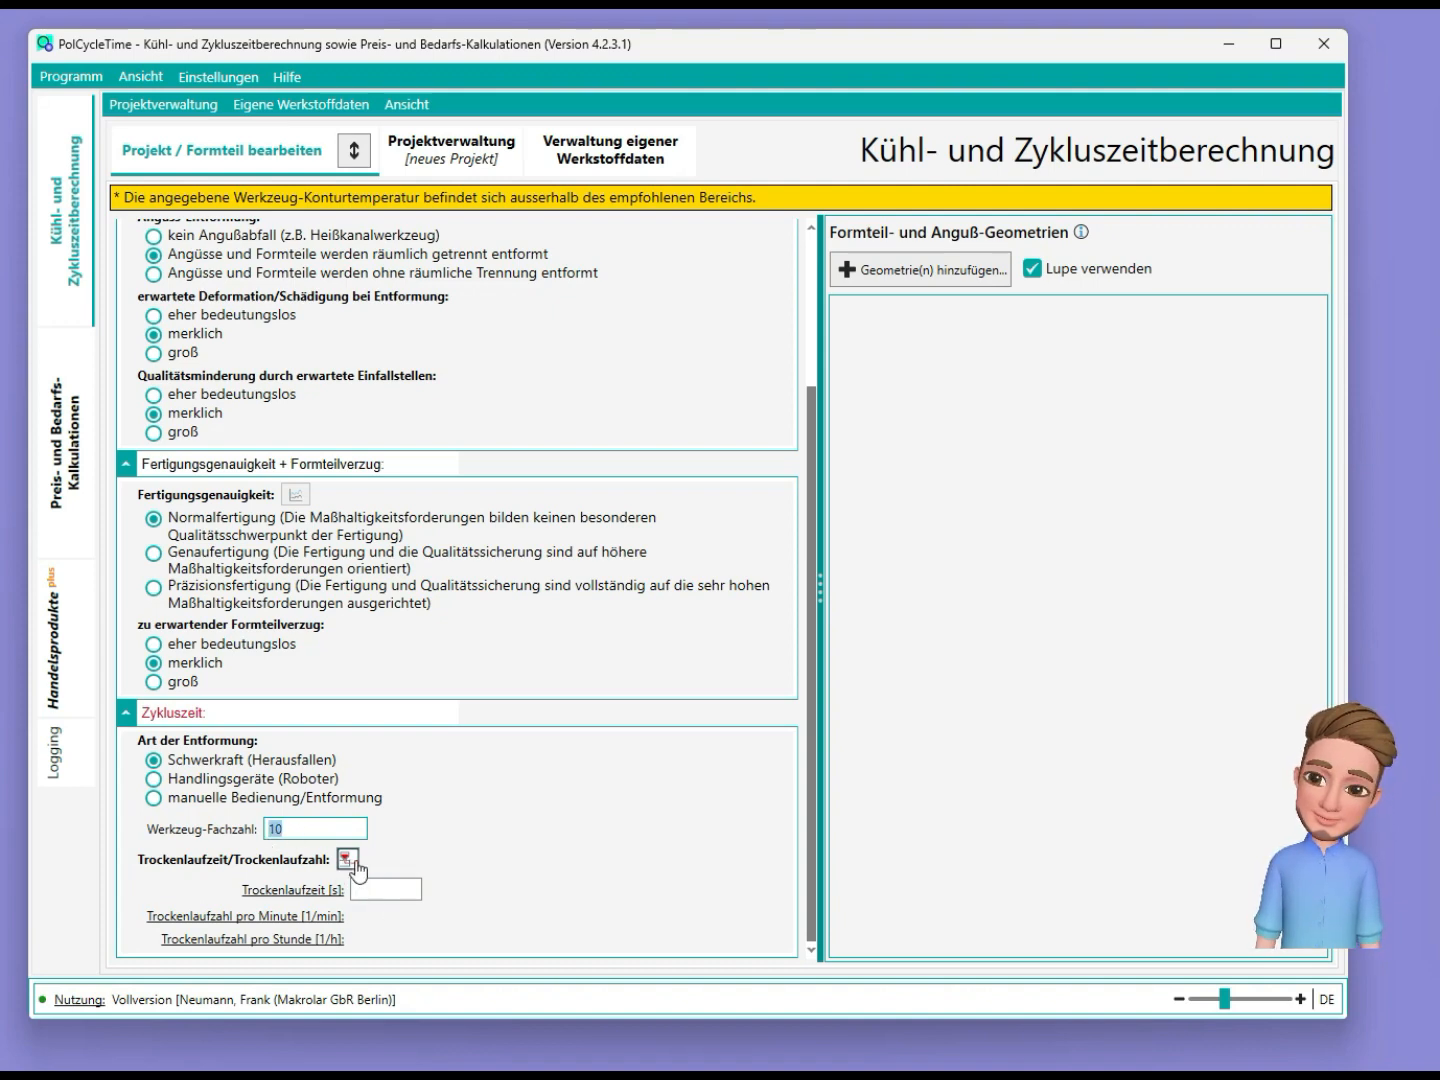
pyautogui.click(346, 860)
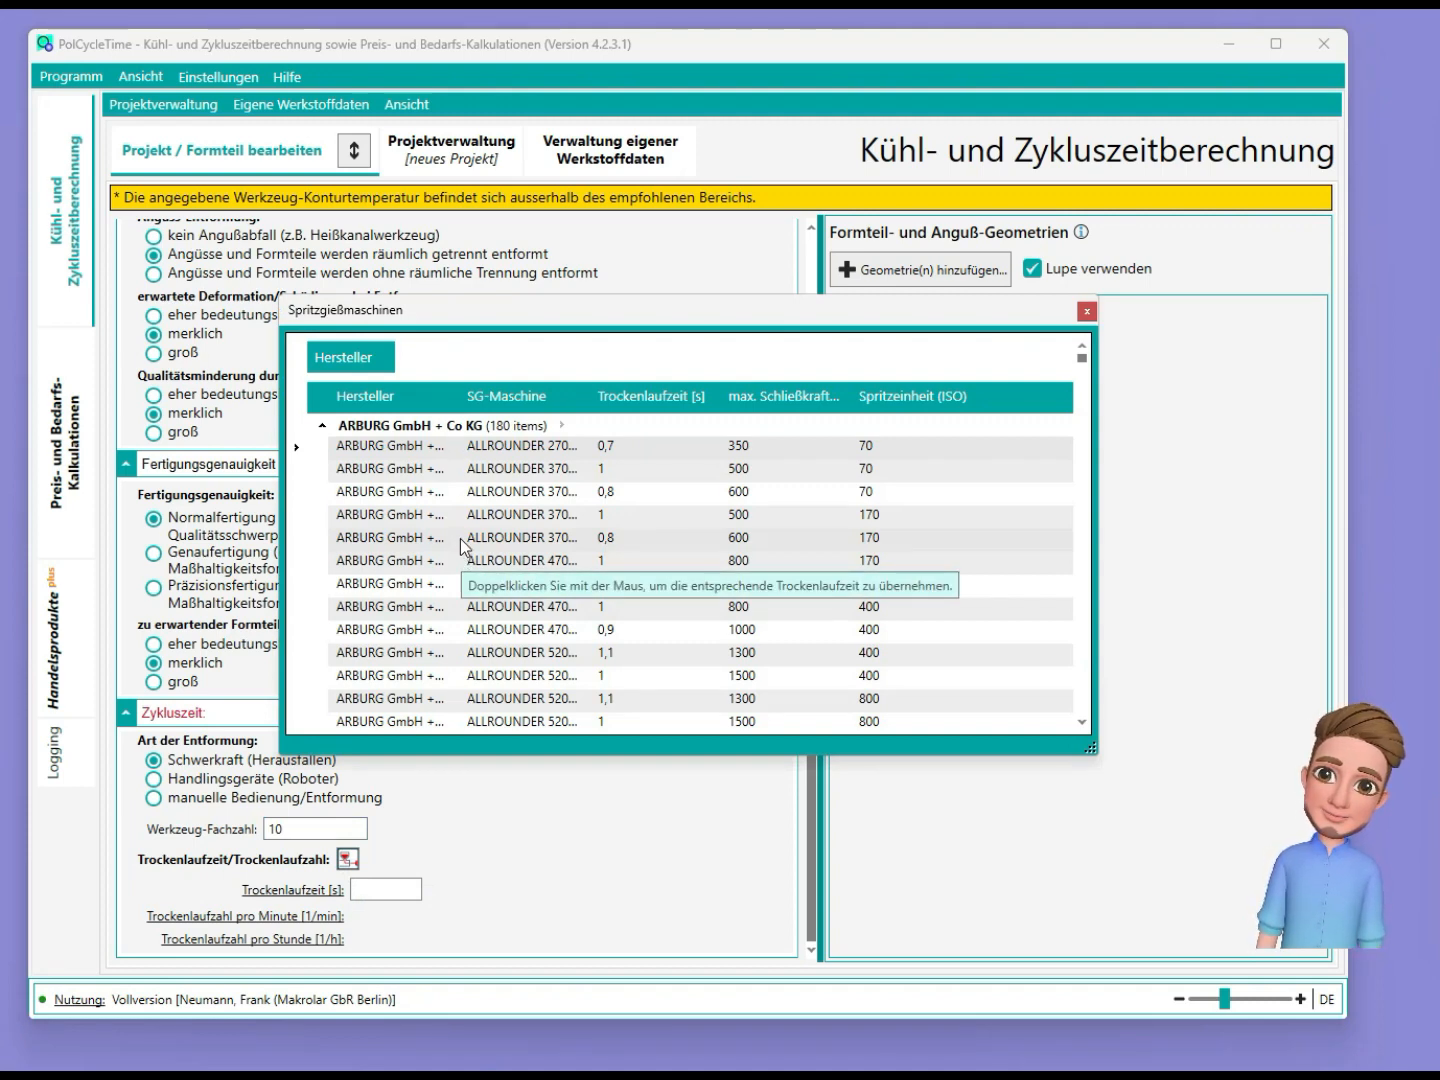
pyautogui.doubleClick(589, 541)
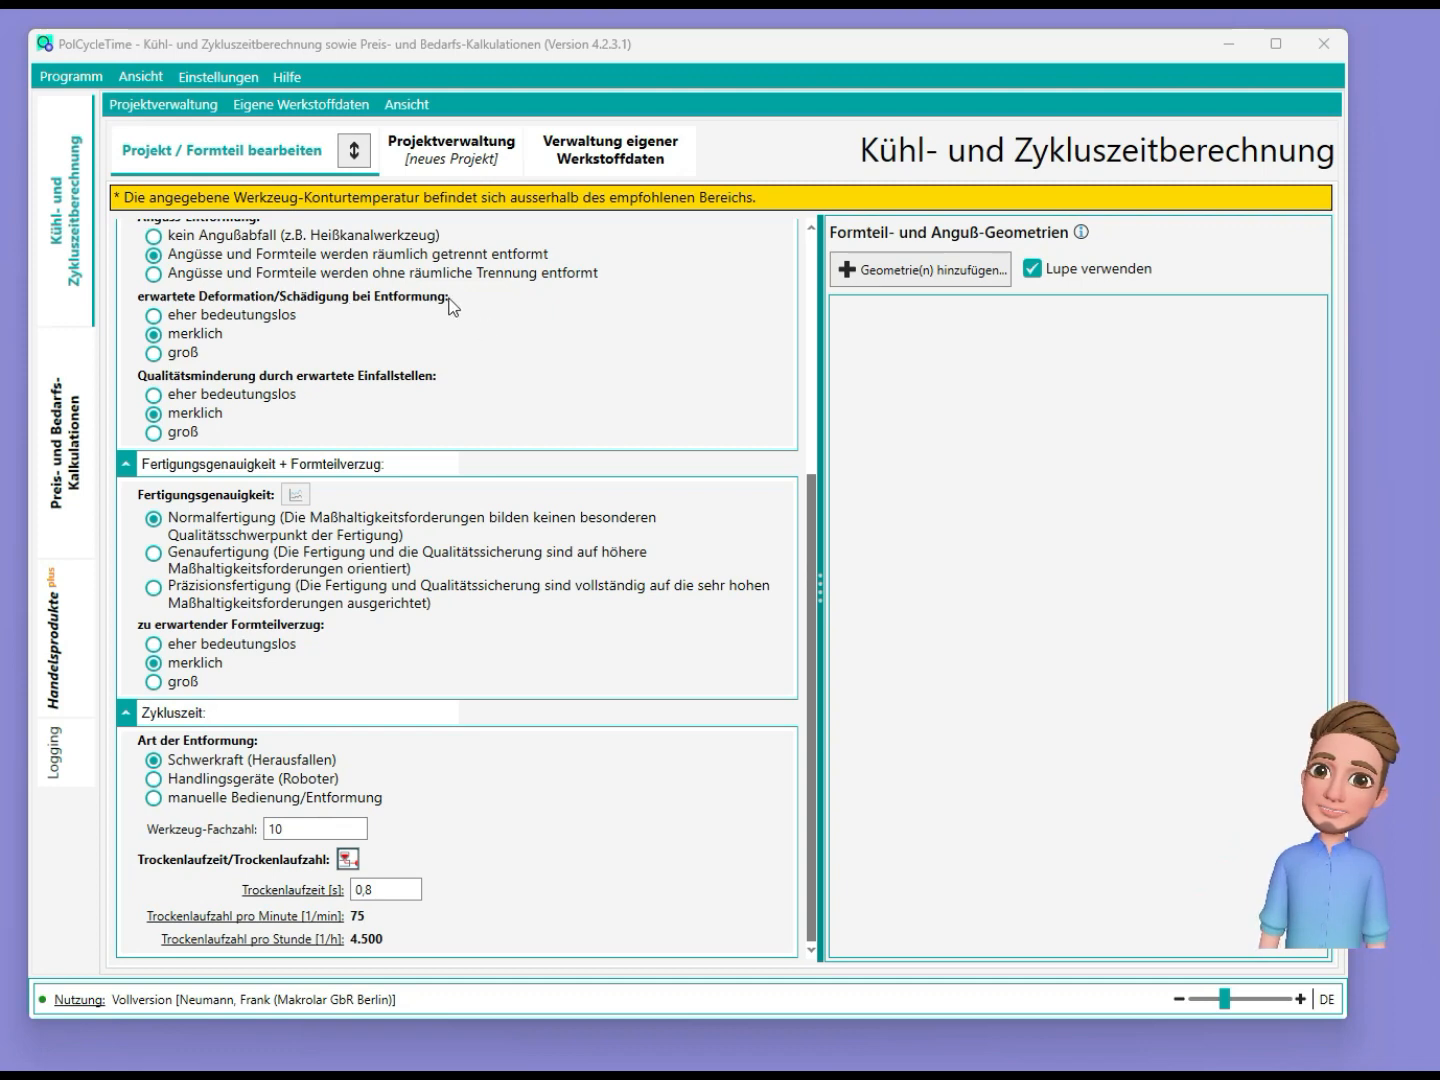
# Step: Set the Konturtemperatur in the Werkzeugtemperierung/Zusatzkühlung section to 50 °C
pyautogui.scroll(5, 450, 306)
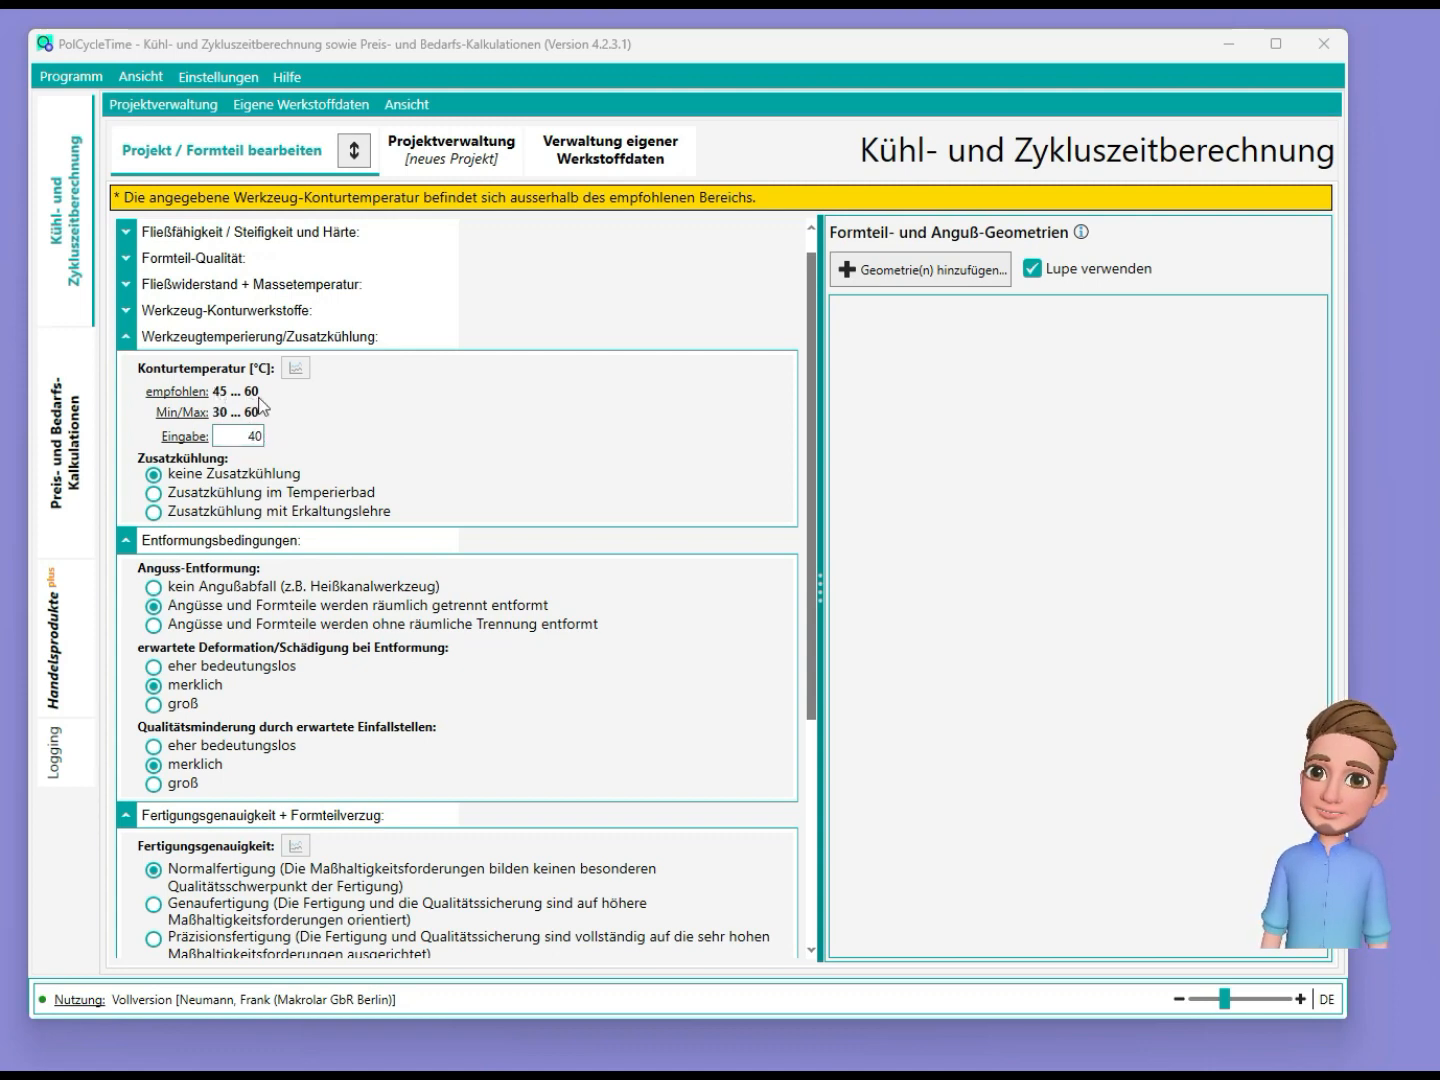
pyautogui.doubleClick(248, 436)
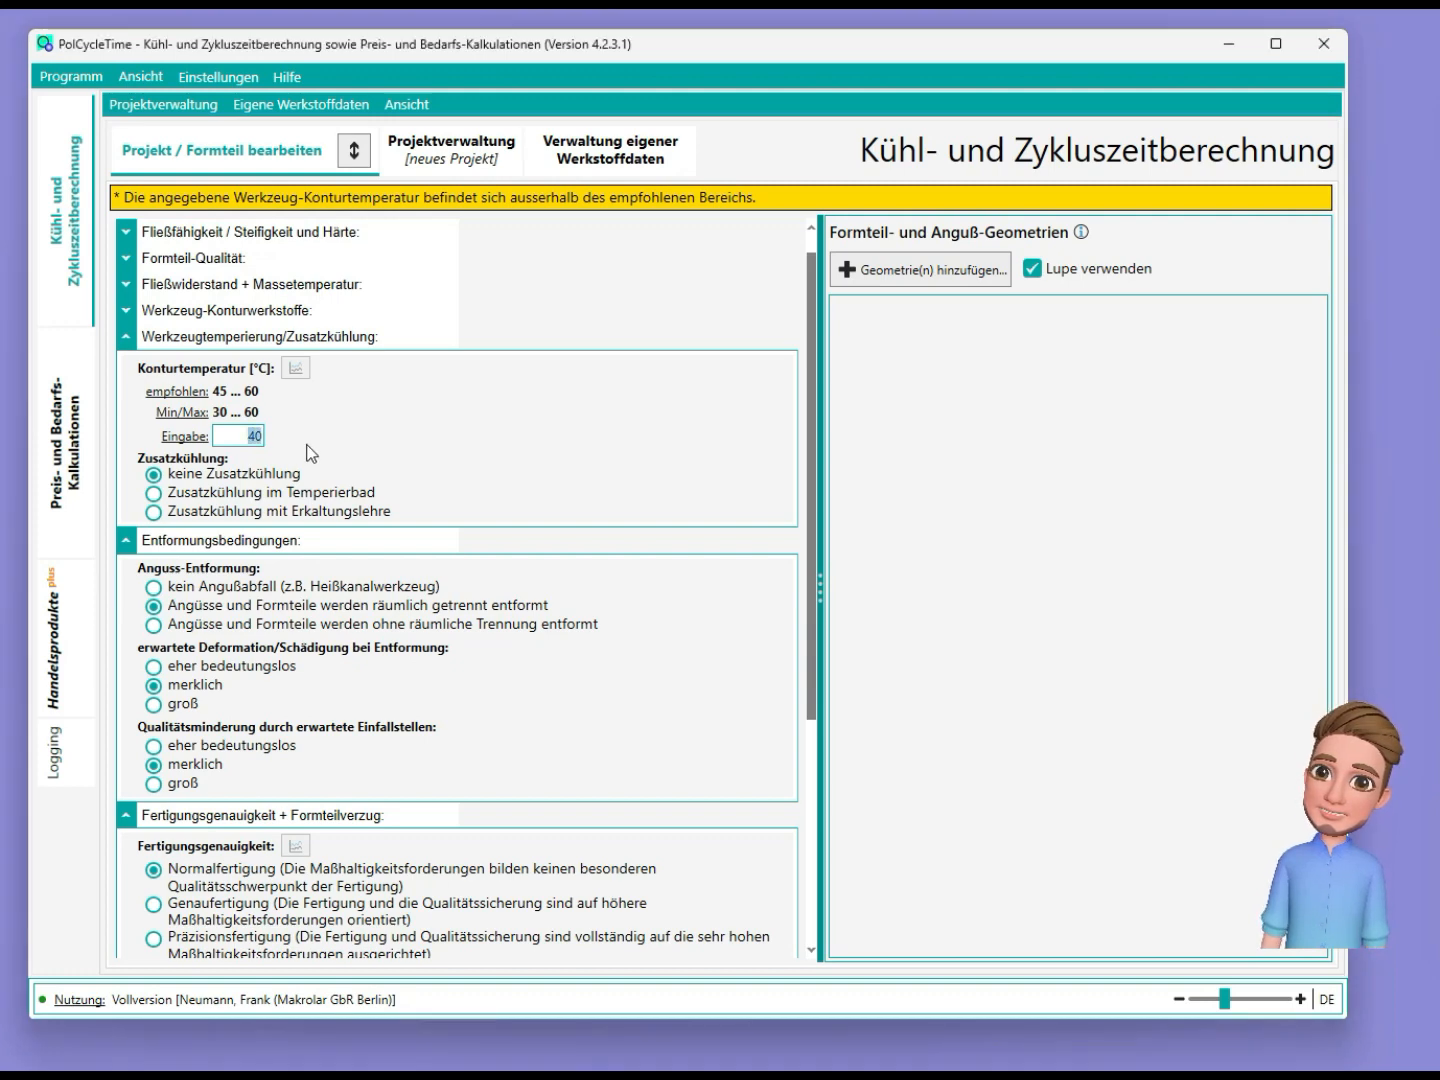
pyautogui.write('0')
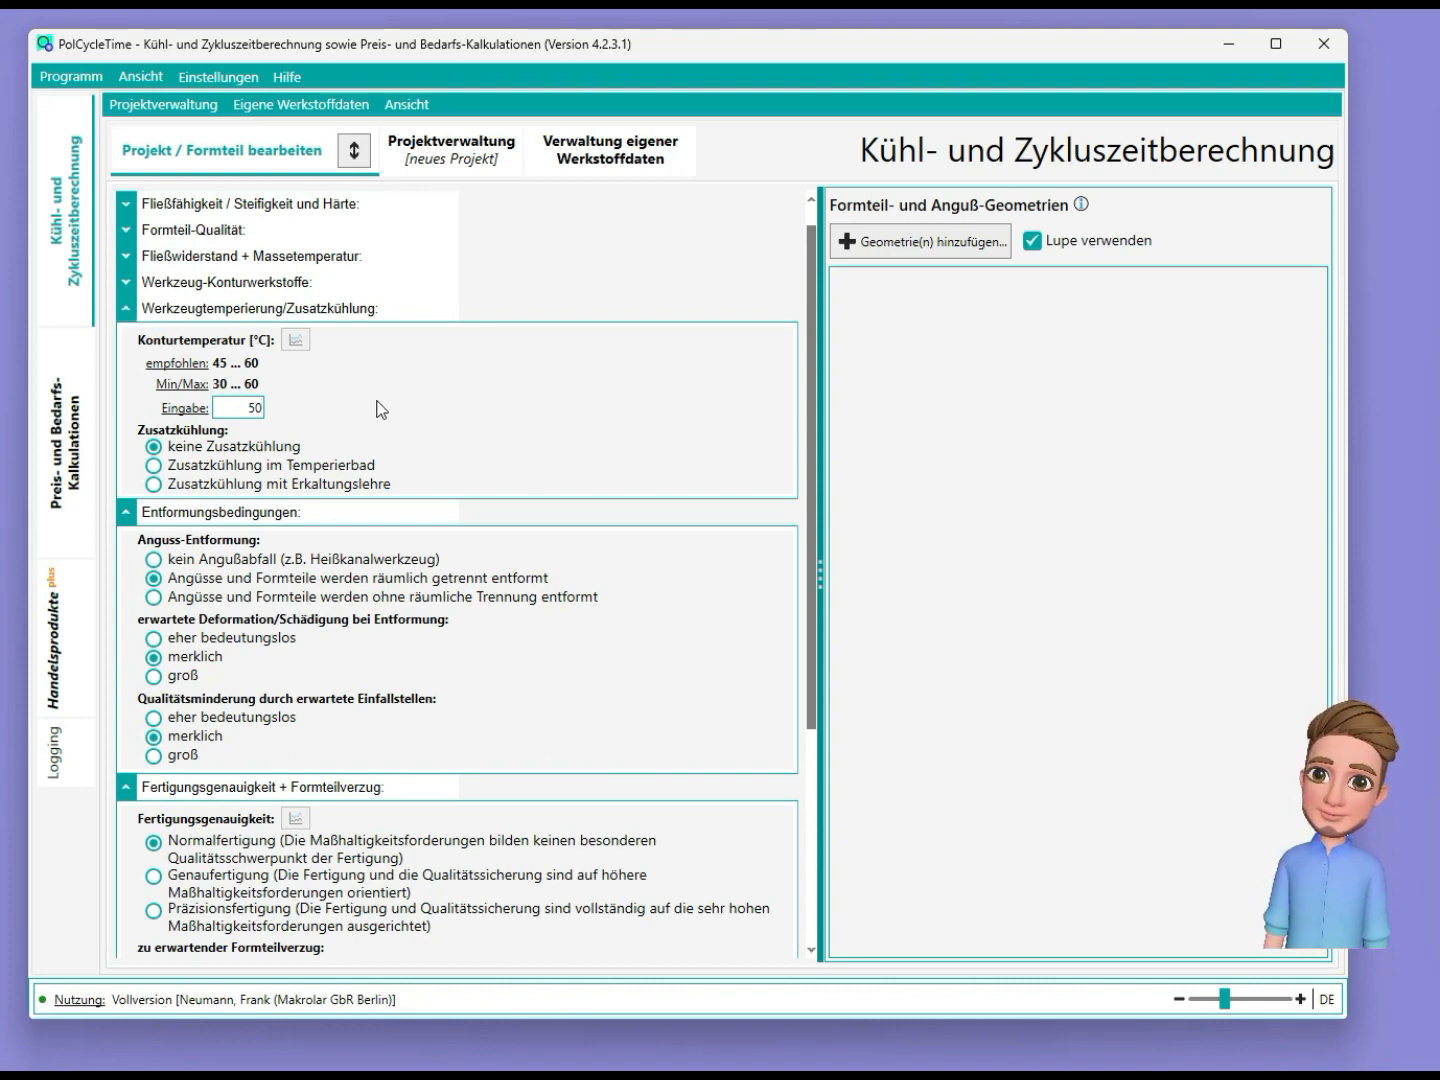
# Step: Collapse all input groups of the project and expand them all again
pyautogui.click(357, 150)
pyautogui.click(357, 149)
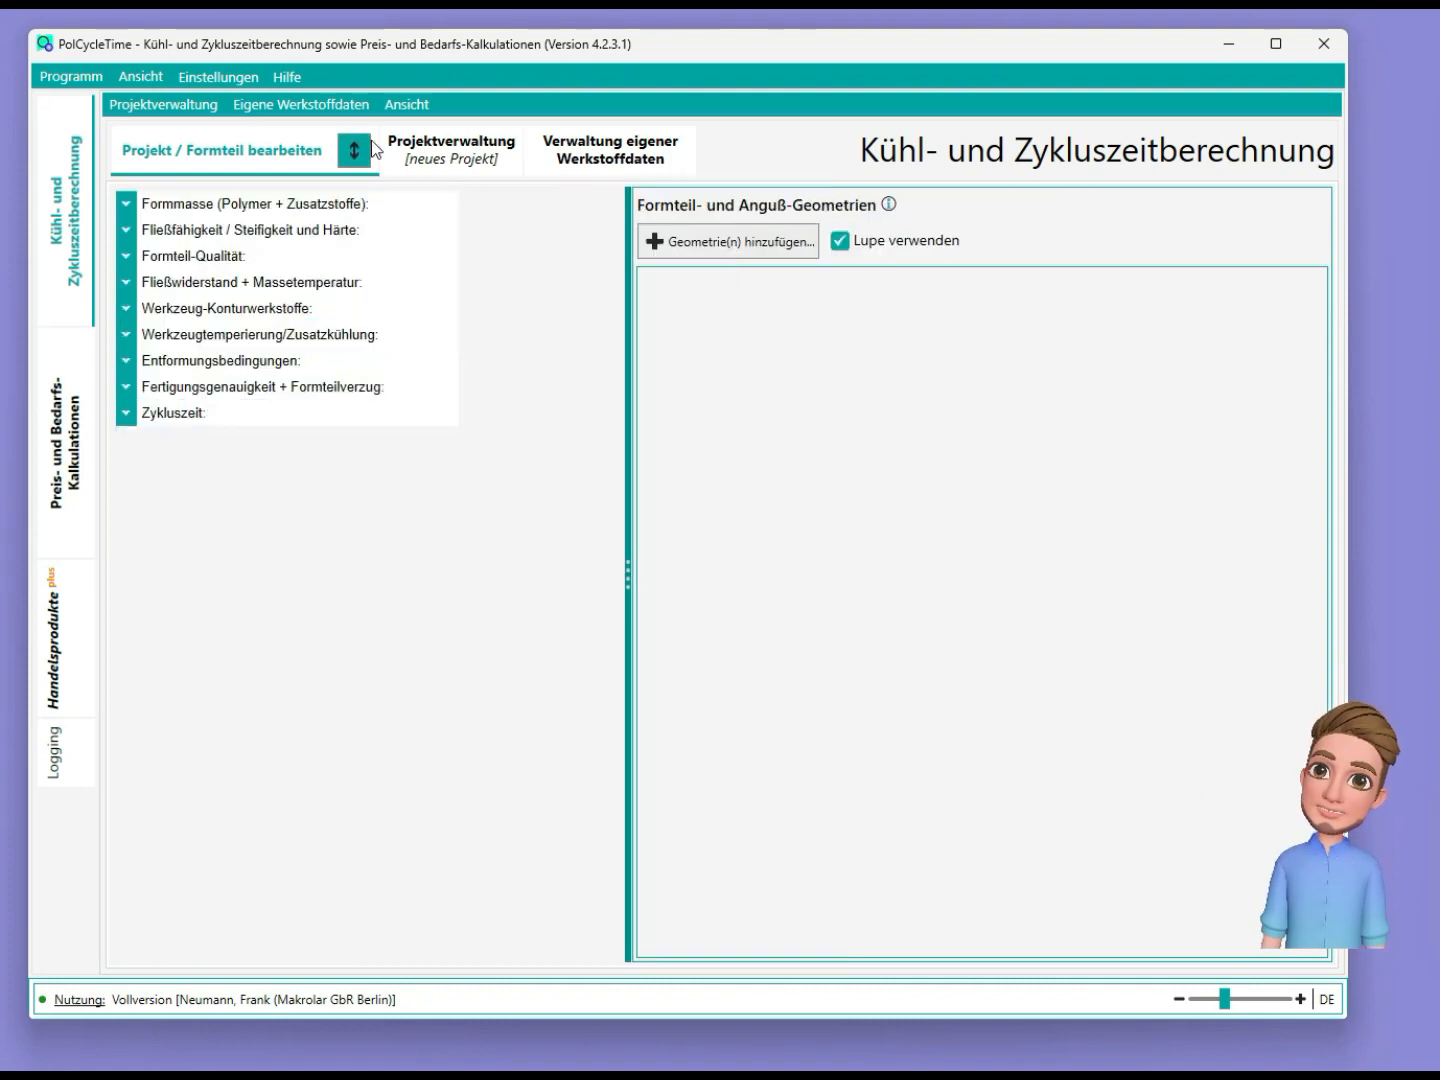
pyautogui.click(354, 152)
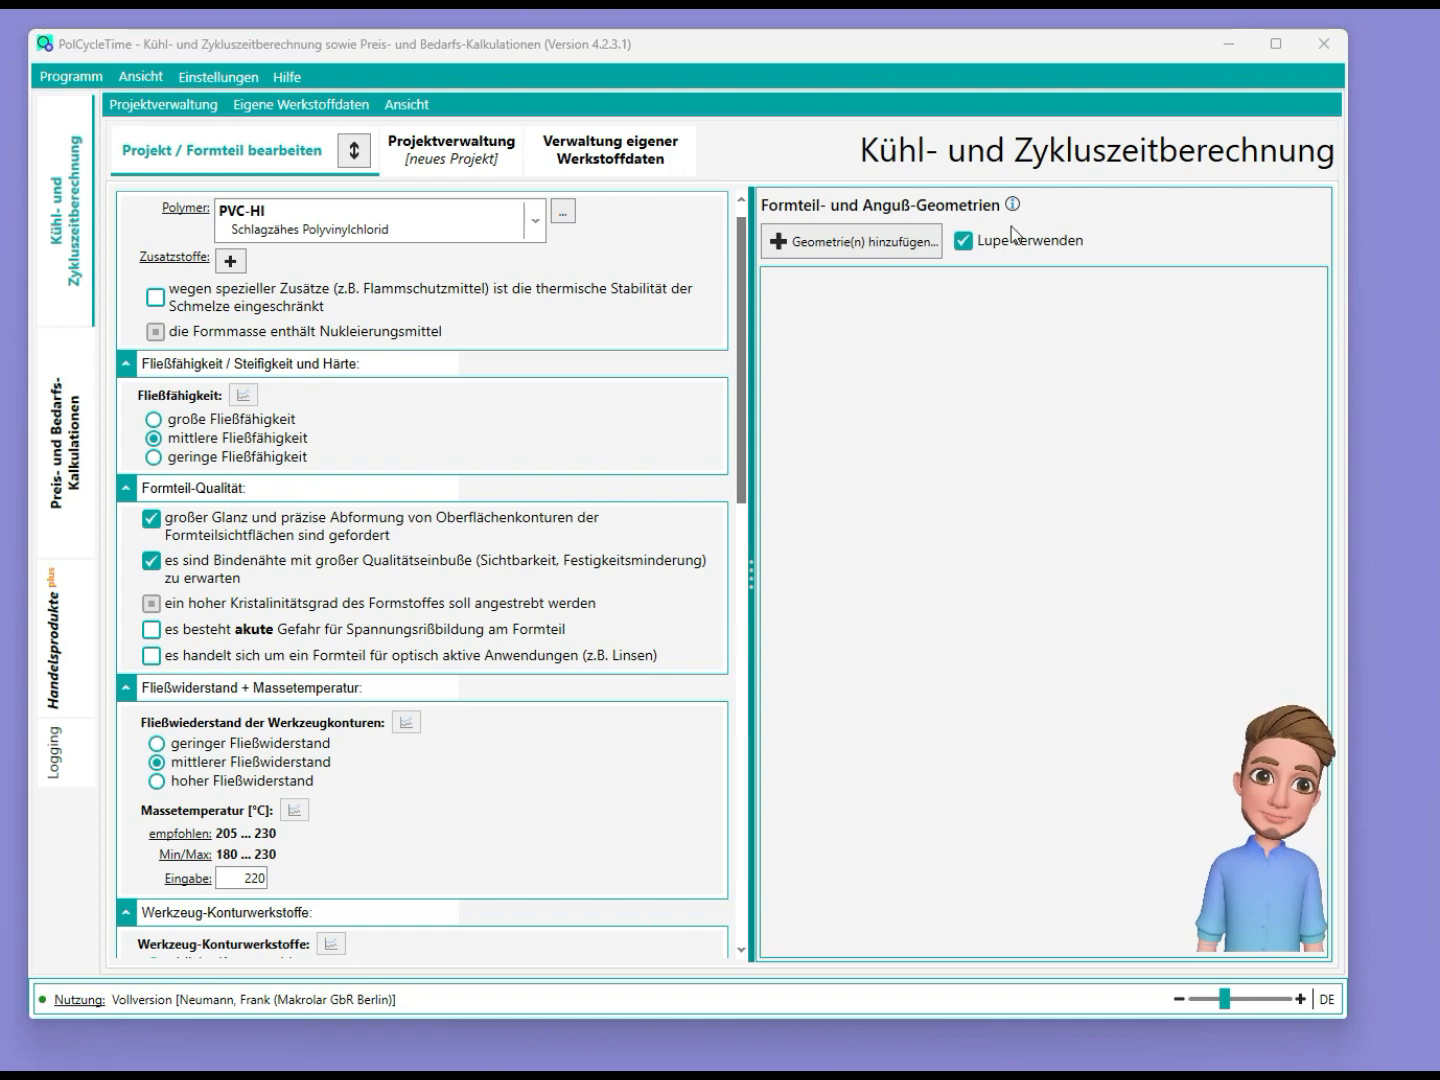
# Step: Add the Formteil geometry "gekrümmte Platte (Schale)" to the project's geometry list and close the geometry selection
pyautogui.moveTo(1015, 206)
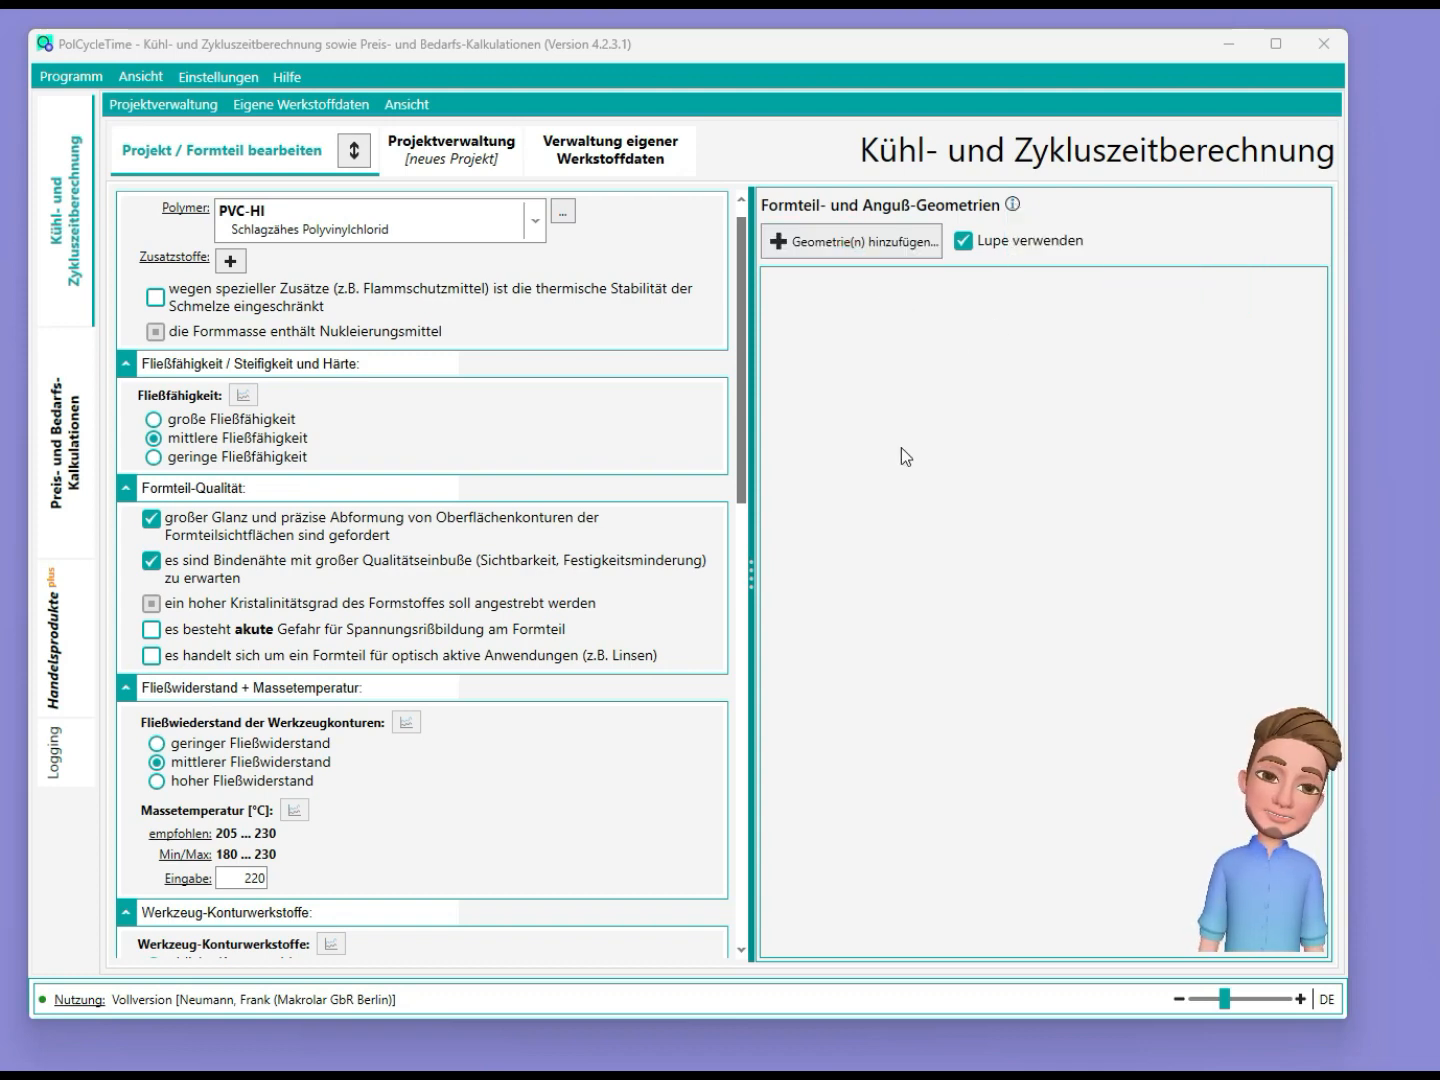
pyautogui.click(883, 239)
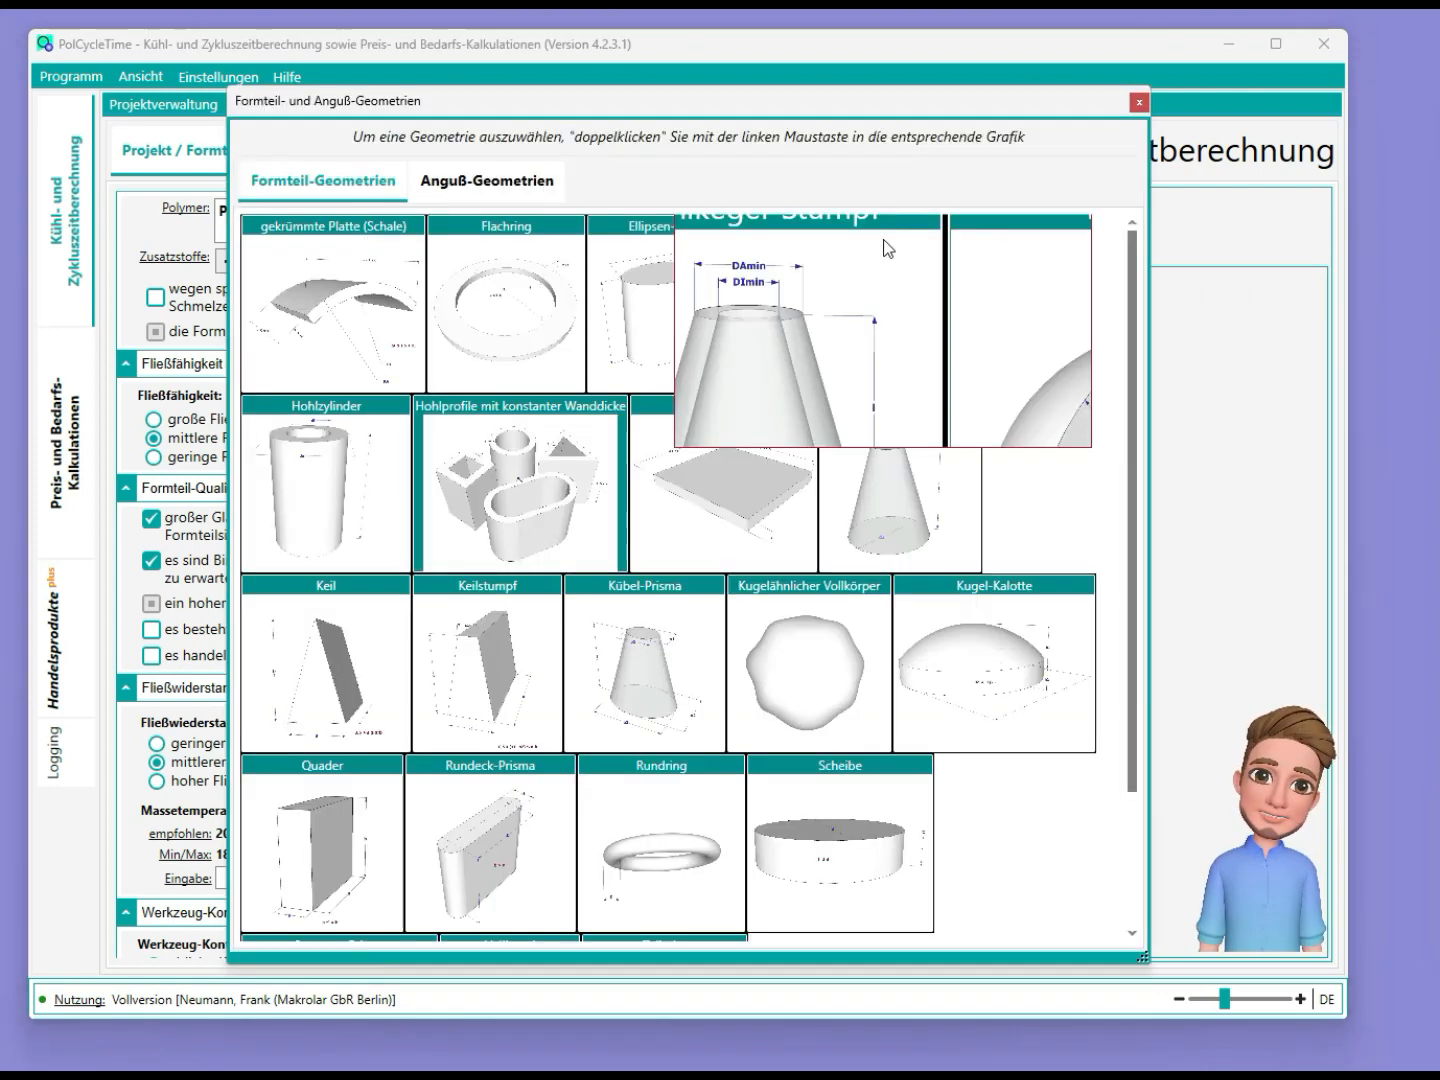
pyautogui.click(1138, 102)
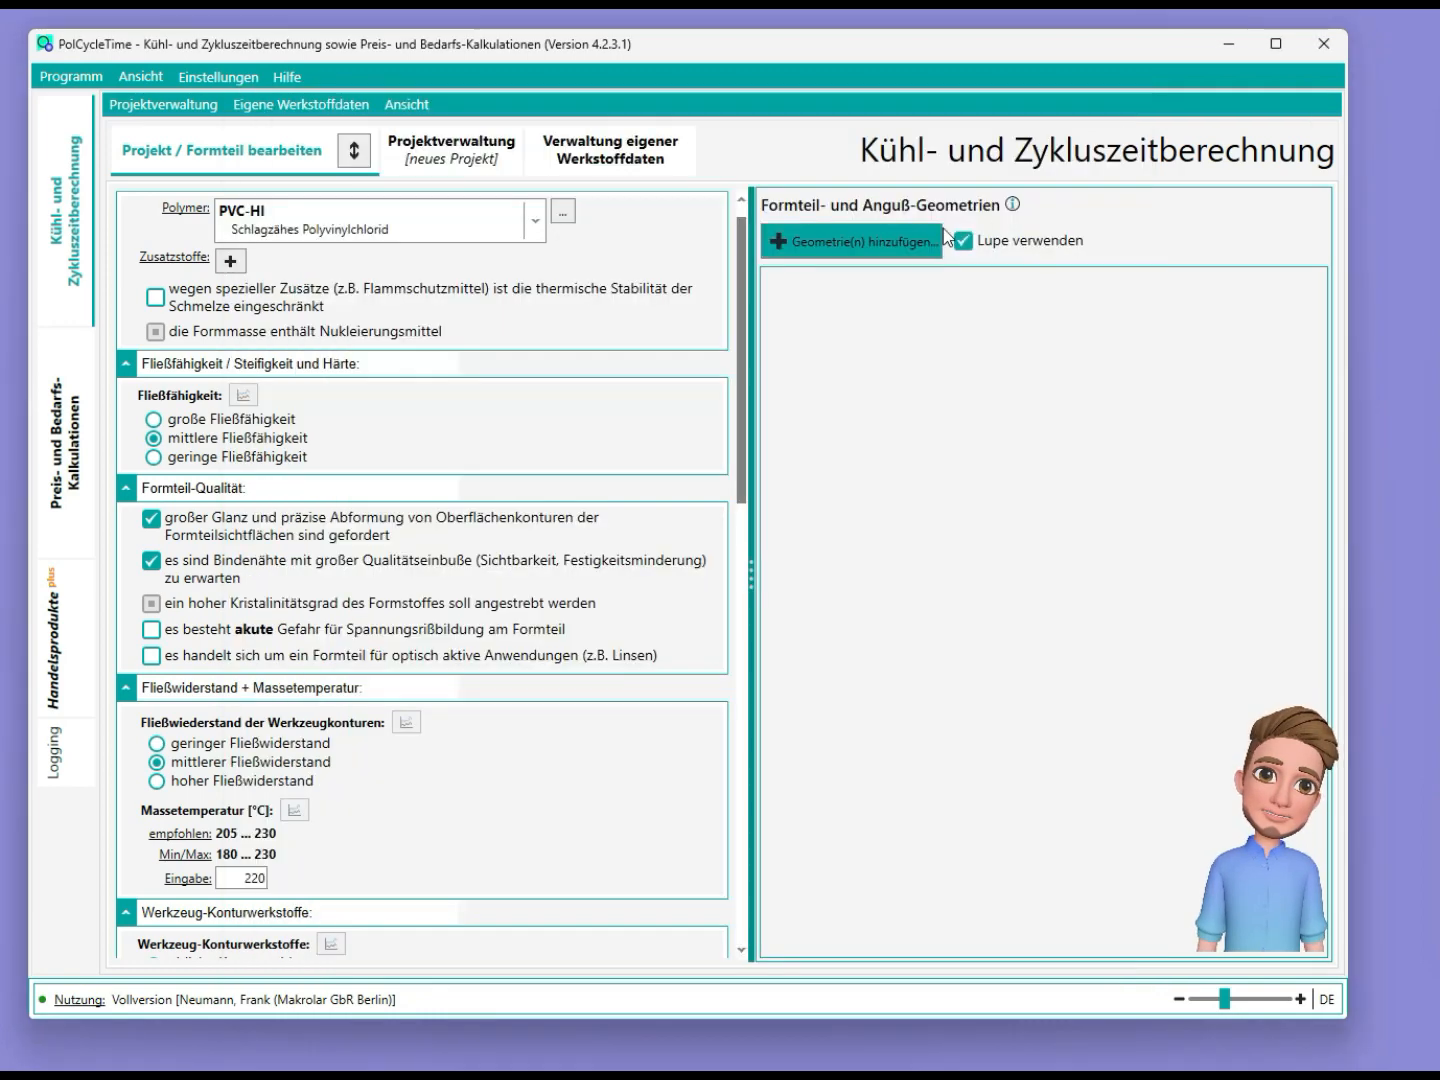
pyautogui.click(895, 250)
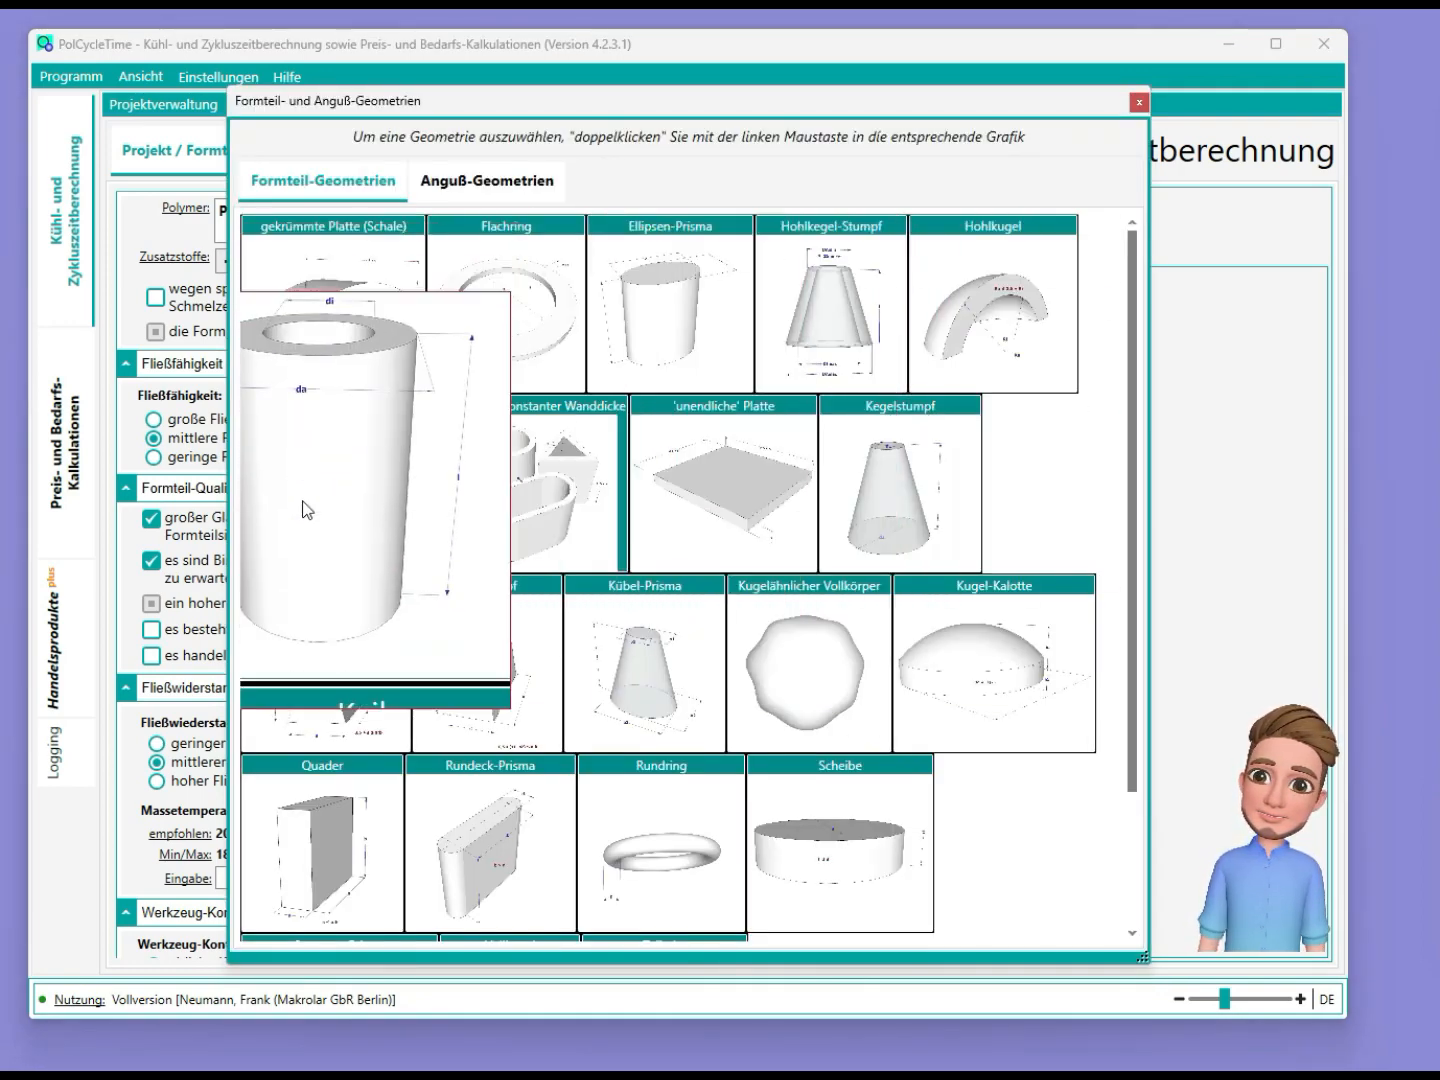
pyautogui.doubleClick(345, 302)
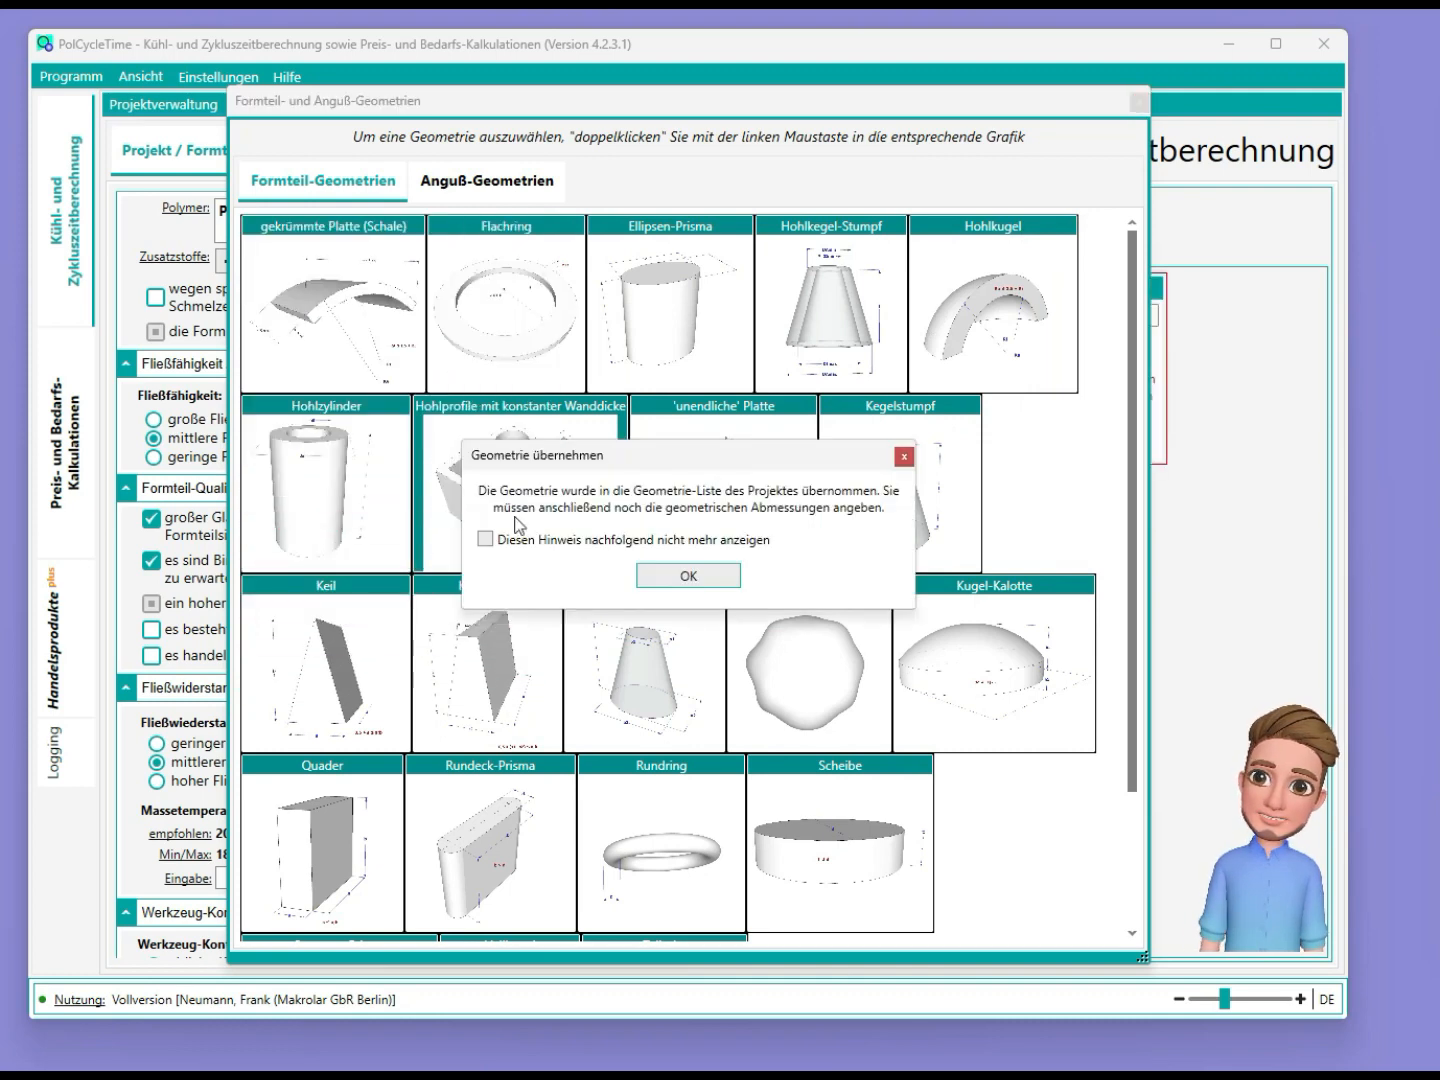
pyautogui.click(640, 576)
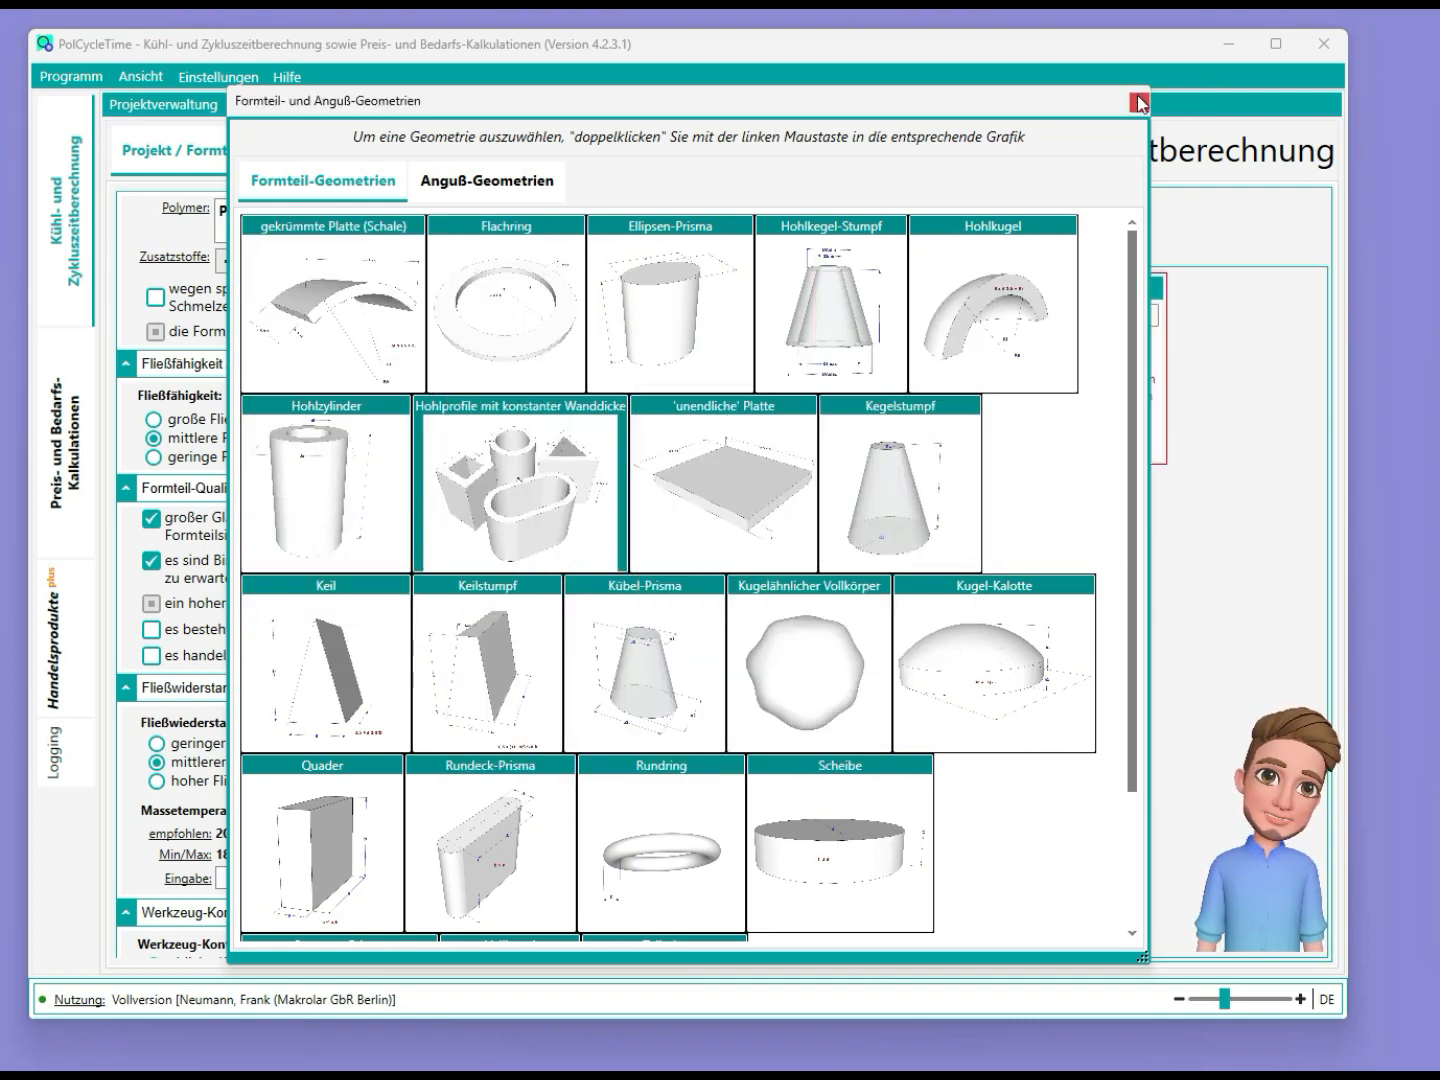
pyautogui.click(1139, 103)
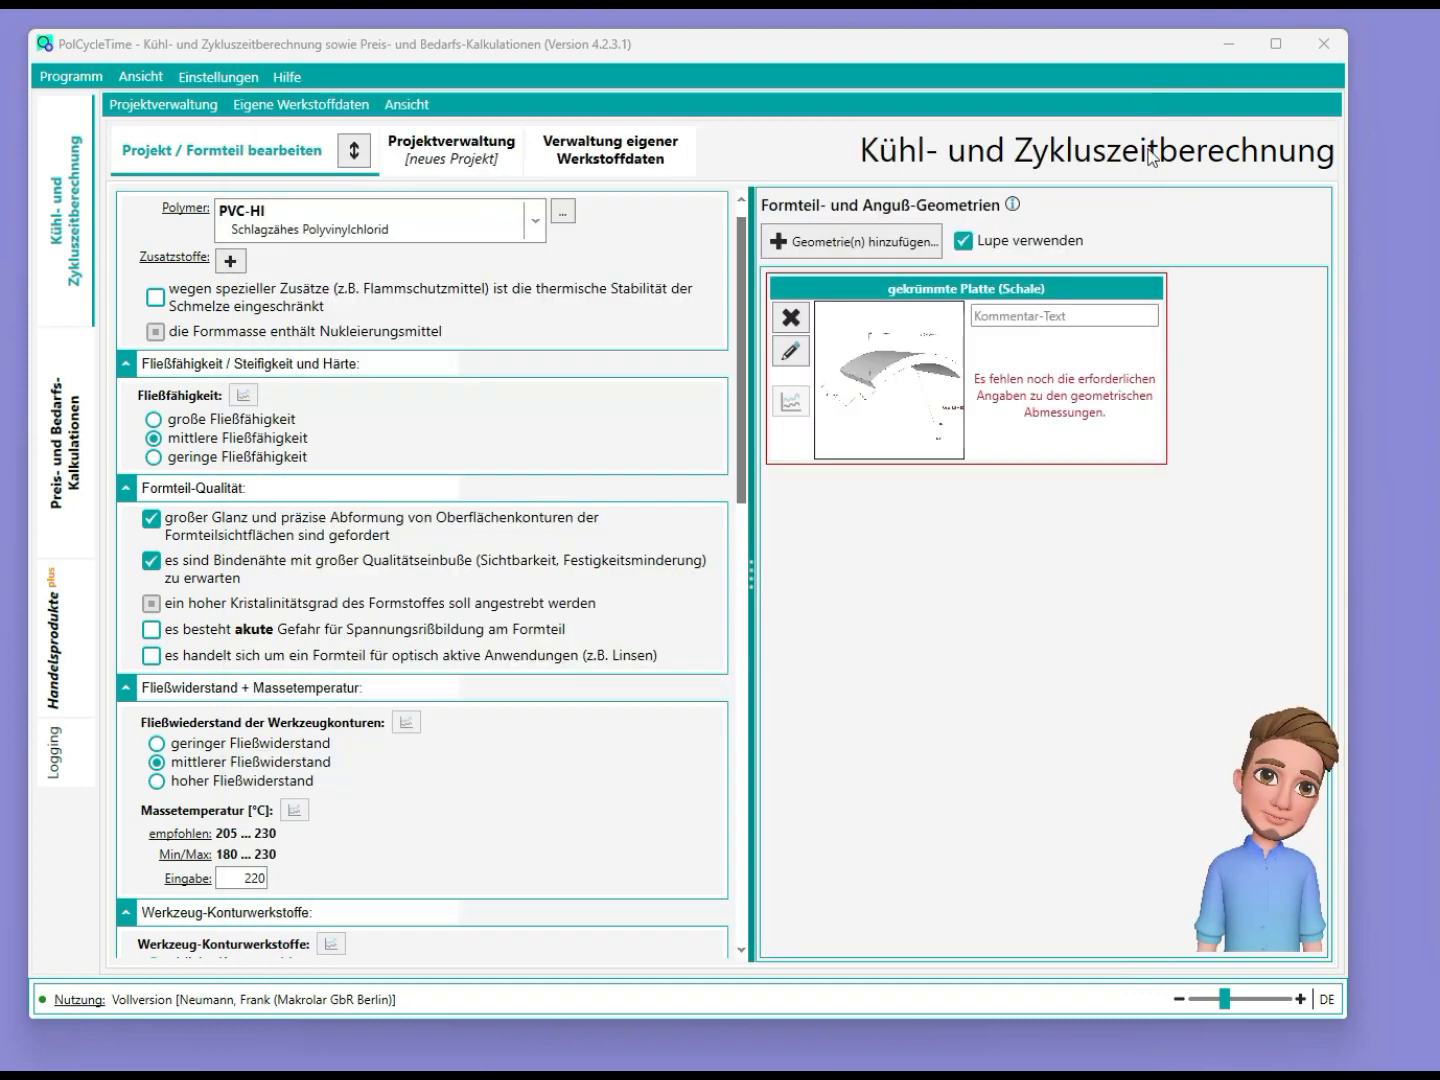
# Step: Set the wall thickness s of the gekrümmte Platte (Schale) to 3 mm
pyautogui.click(792, 353)
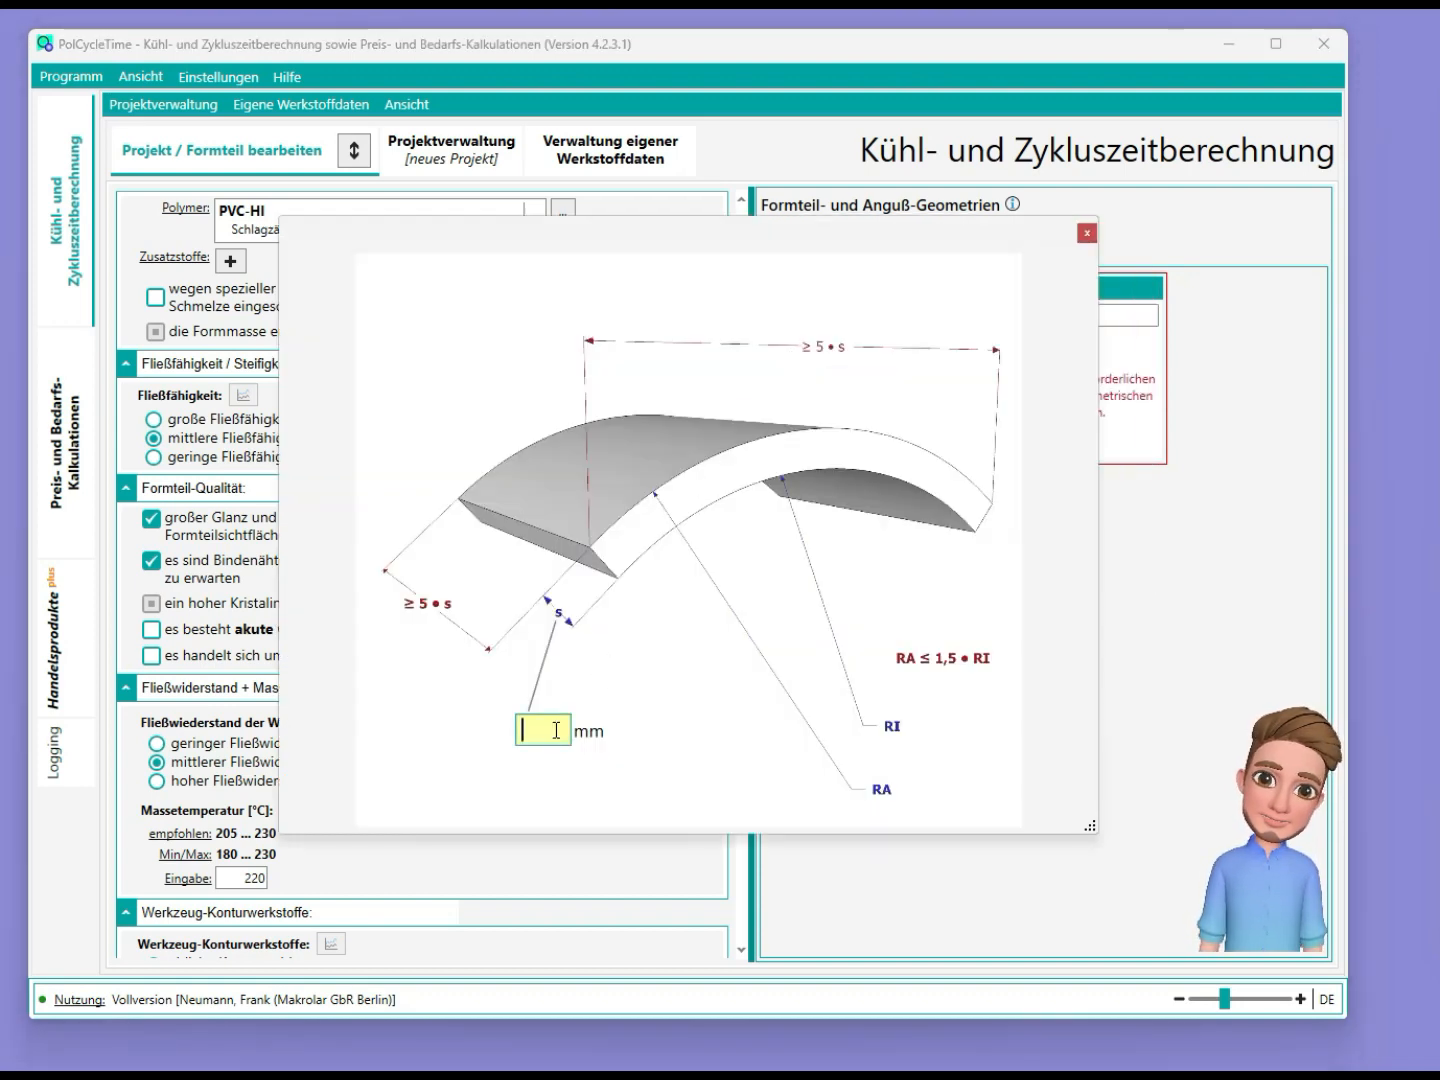
pyautogui.write('3')
pyautogui.press('Return')
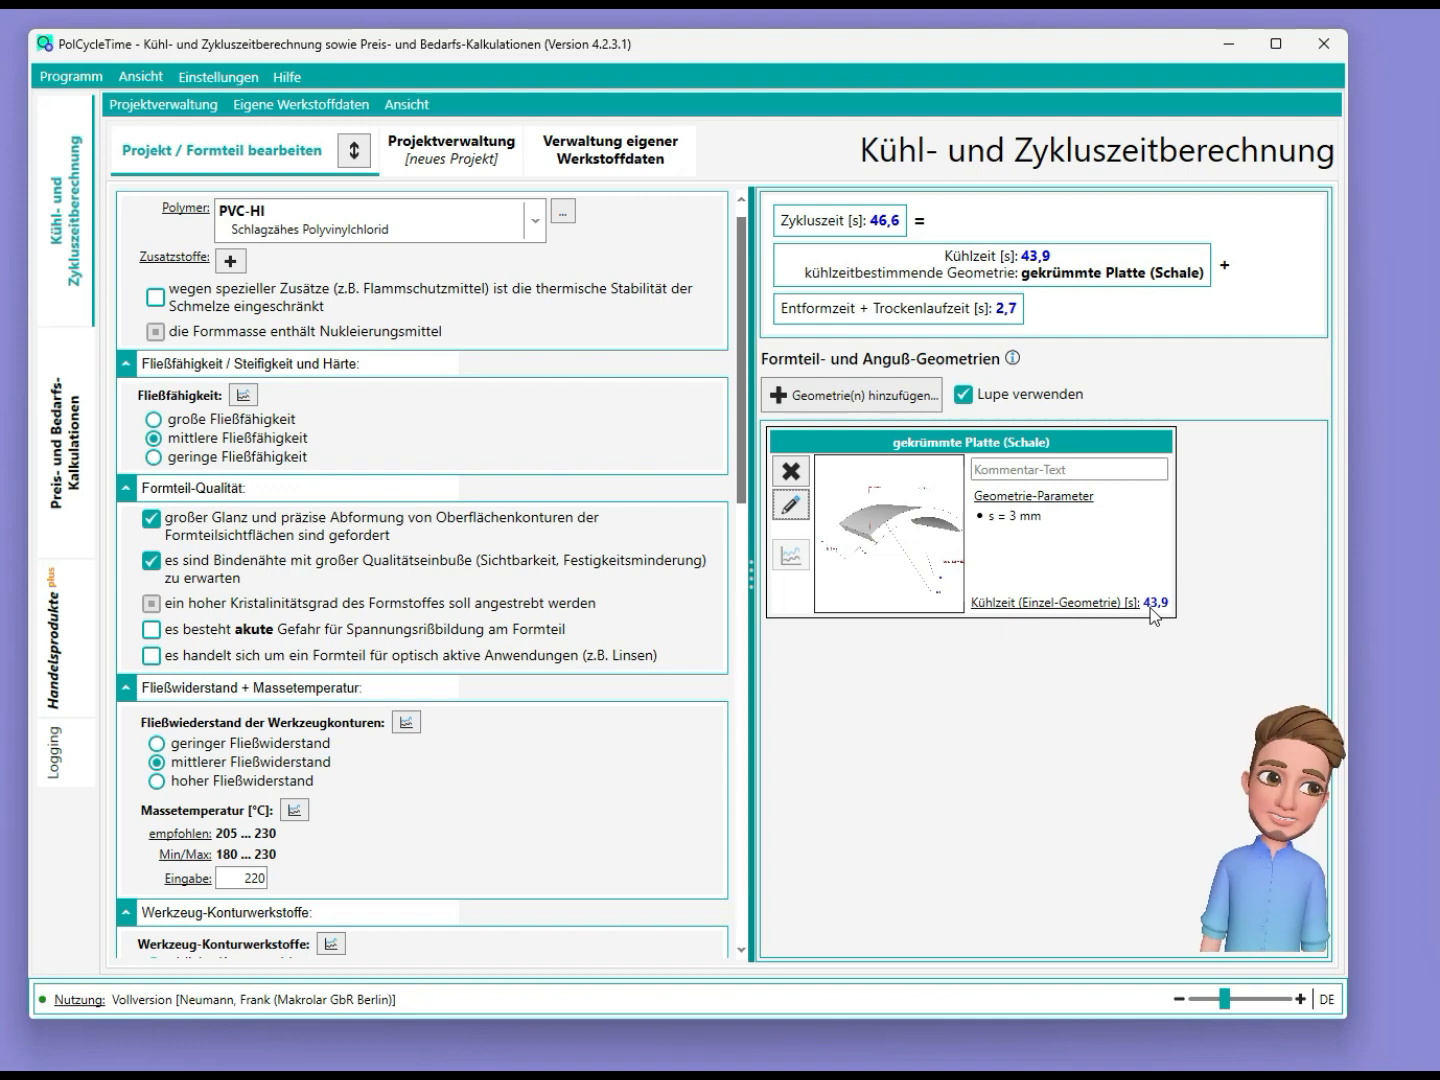
# Step: Add the Formteil geometry "Hohlkugel" to the project's geometry list and close the geometry selection
pyautogui.click(878, 398)
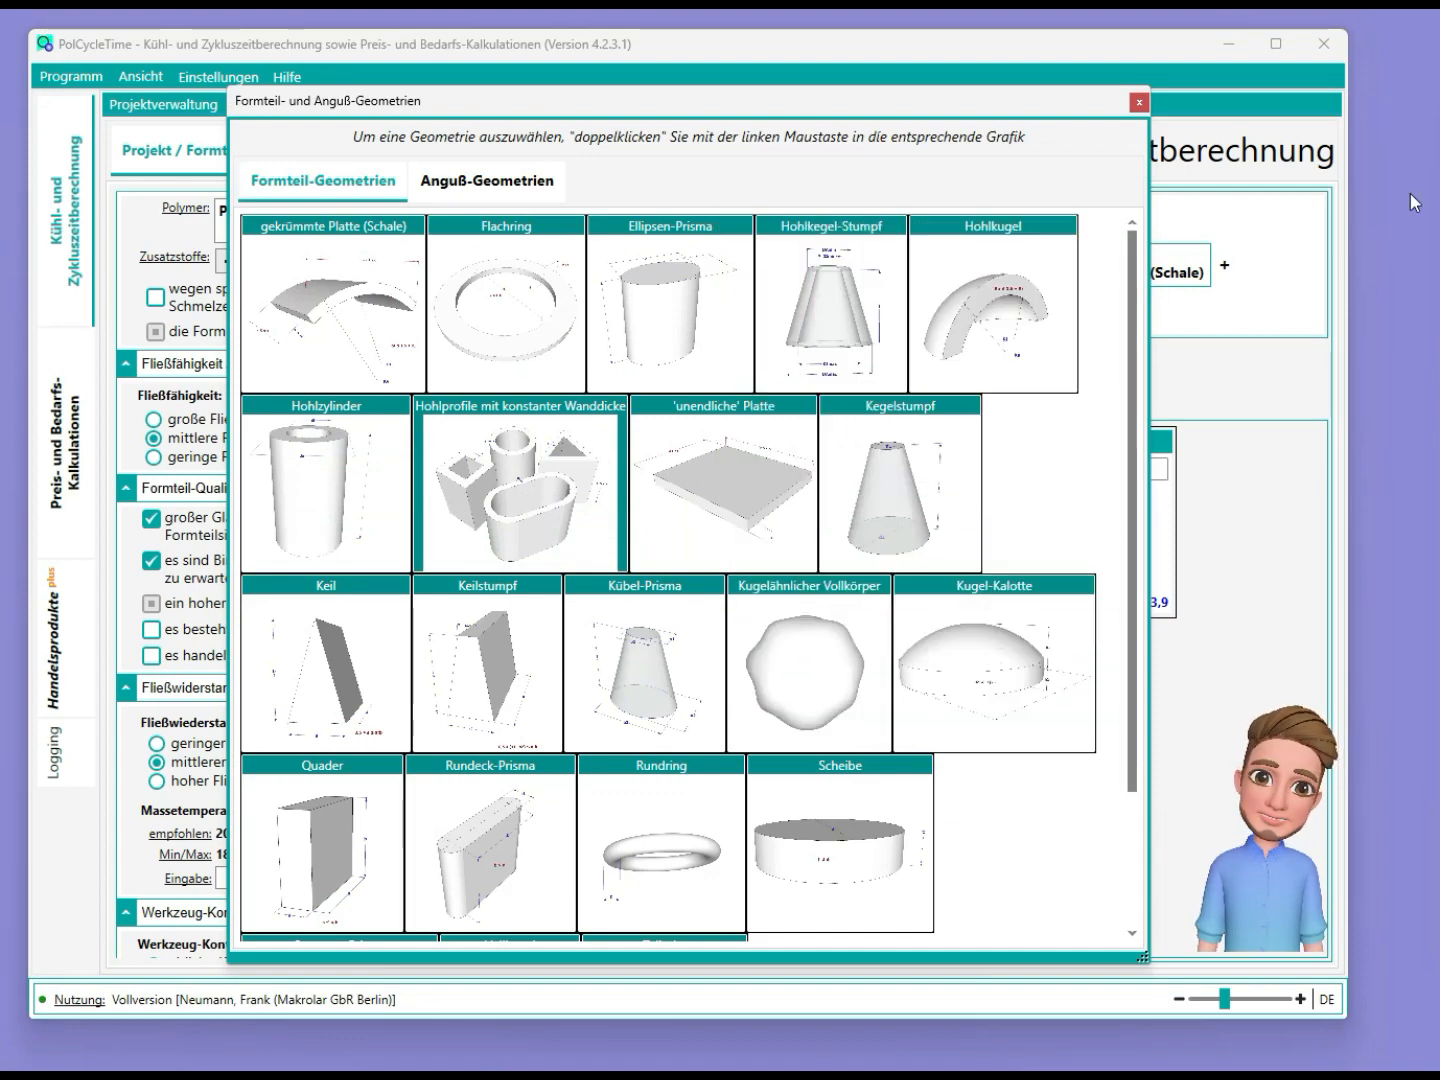
pyautogui.doubleClick(1005, 300)
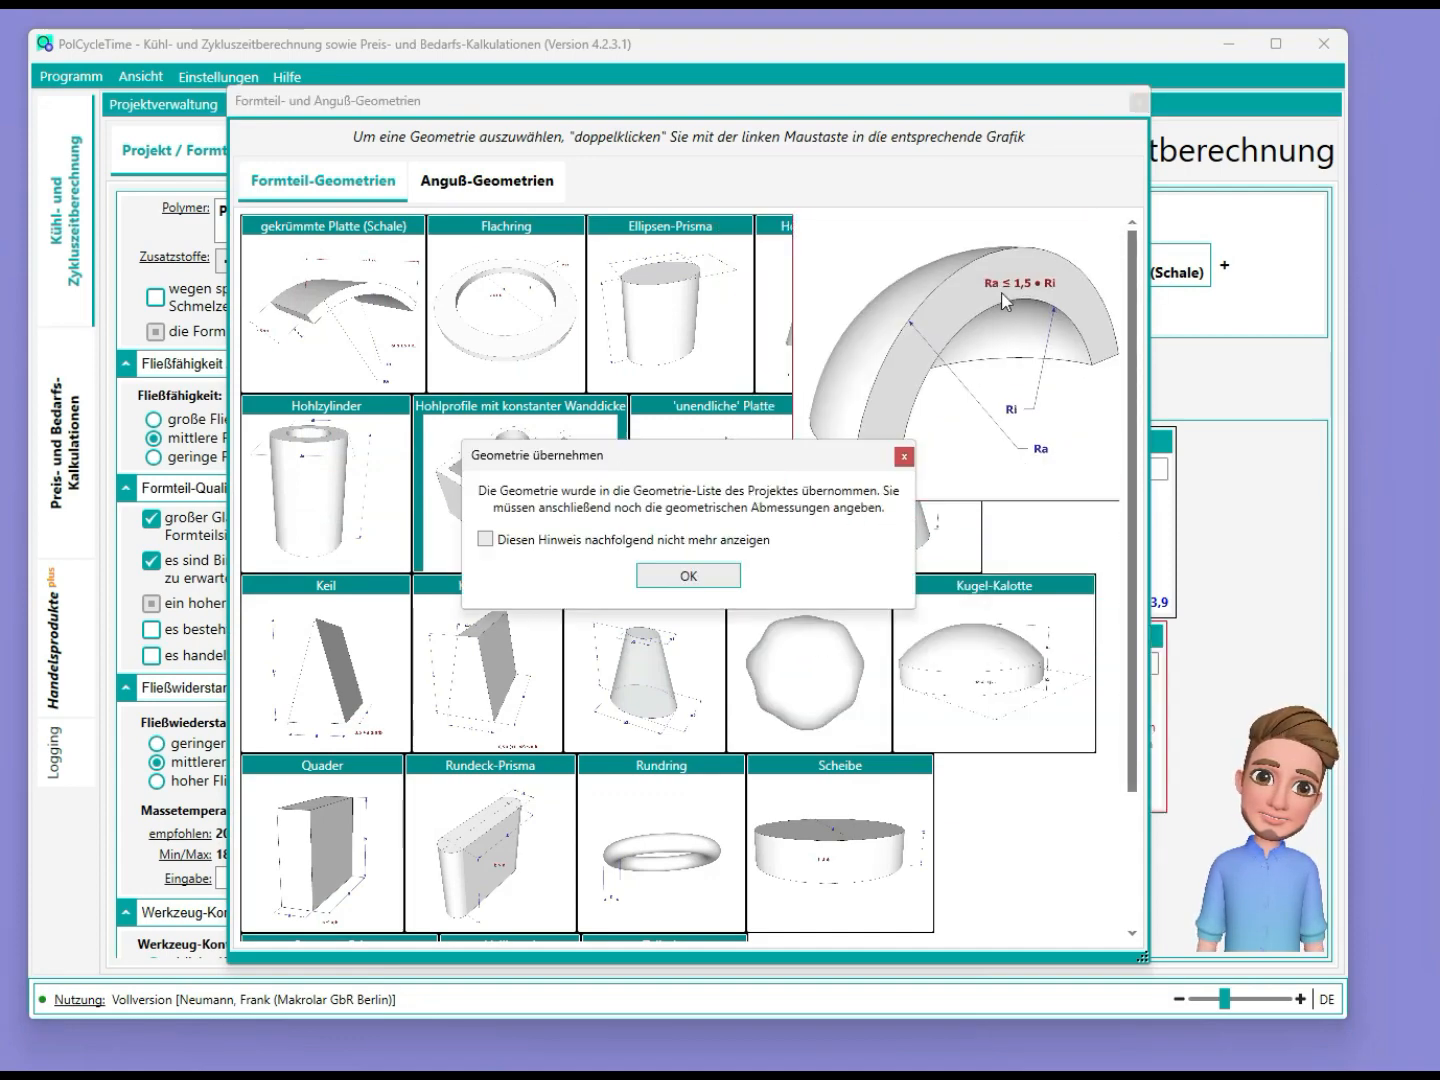
pyautogui.click(689, 581)
pyautogui.click(1138, 102)
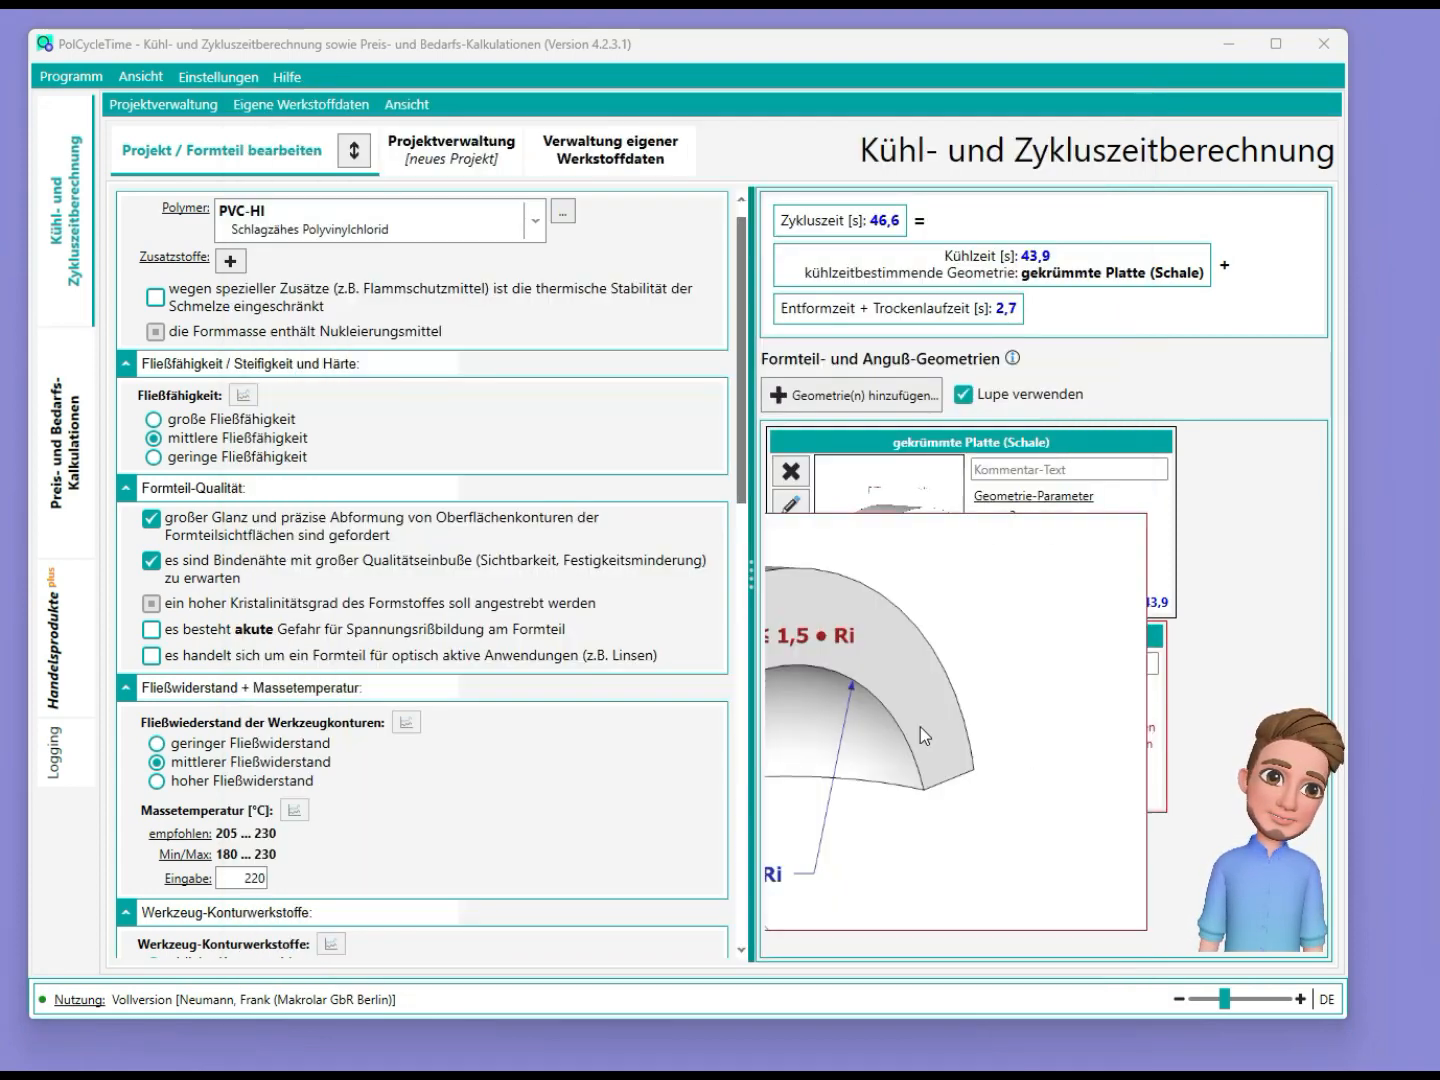
# Step: Set the Hohlkugel's inner radius Ri to 30 mm and its outer radius Ra to 35 mm
pyautogui.click(800, 703)
pyautogui.click(780, 635)
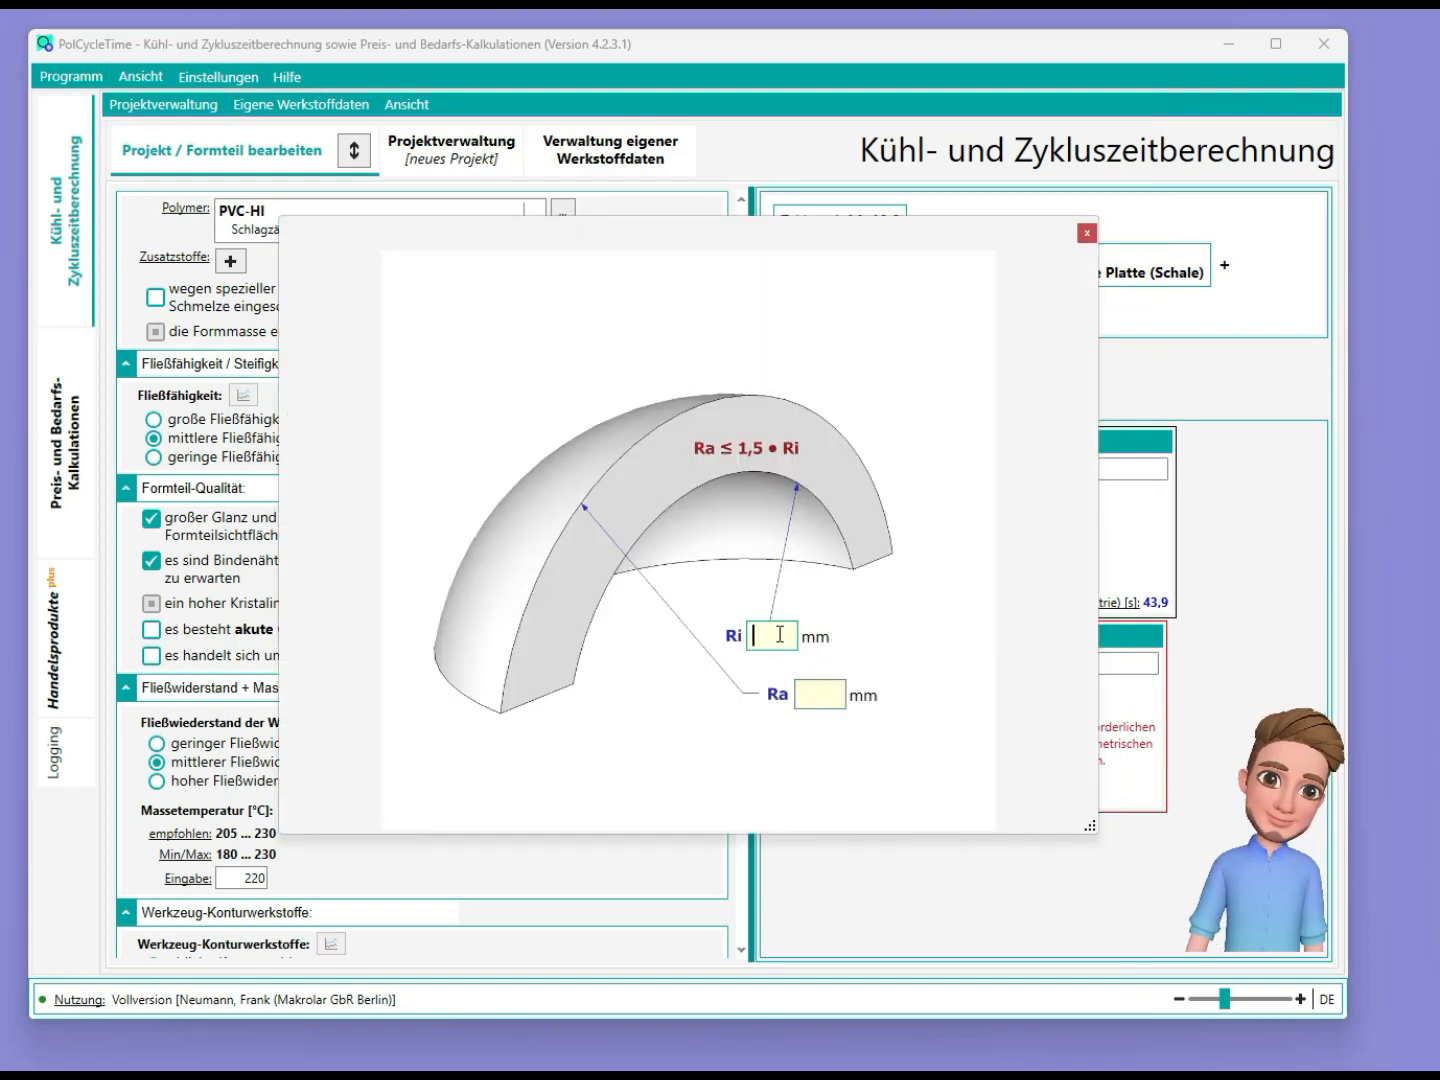
pyautogui.write('30')
pyautogui.press('Tab')
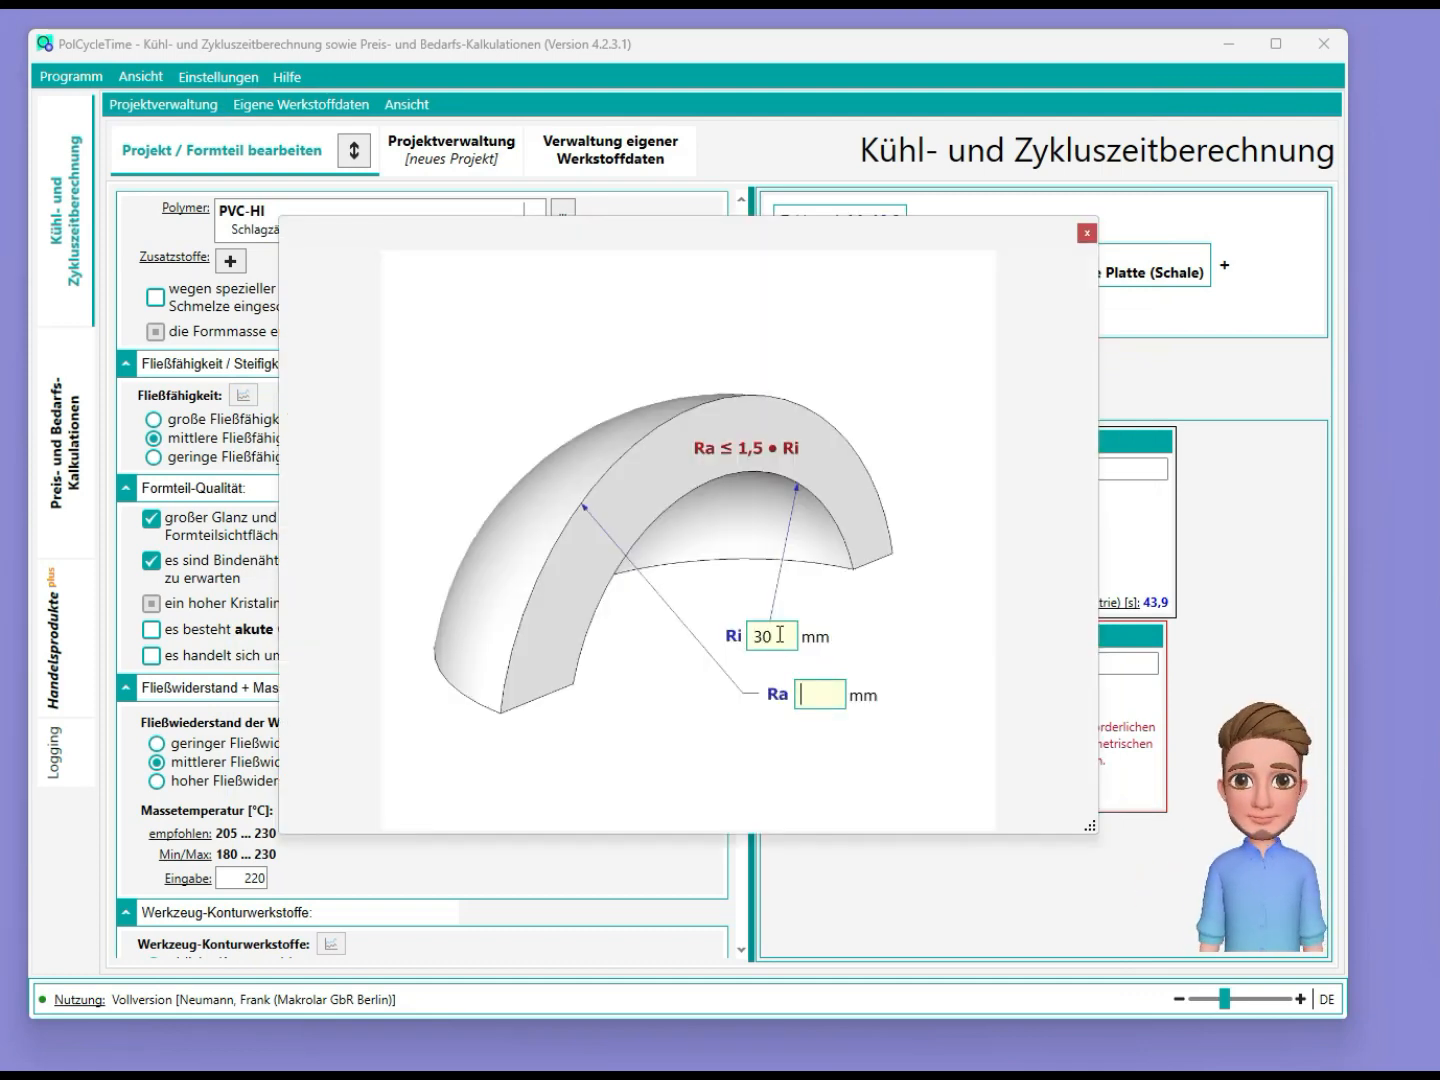
pyautogui.write('35')
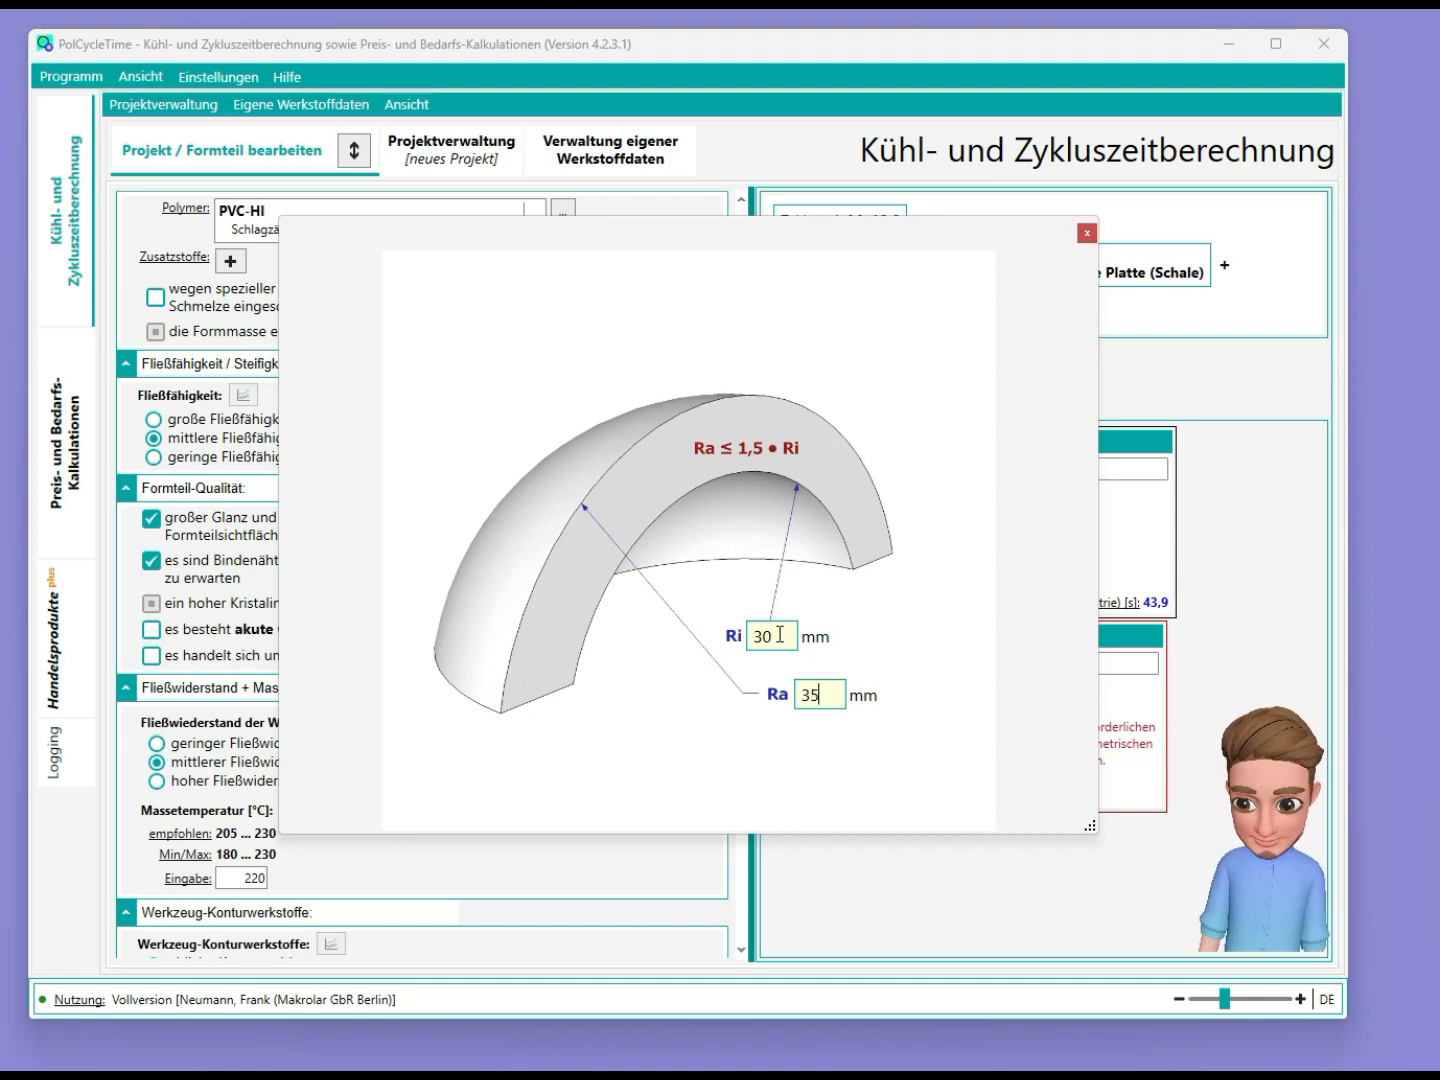
pyautogui.press('Return')
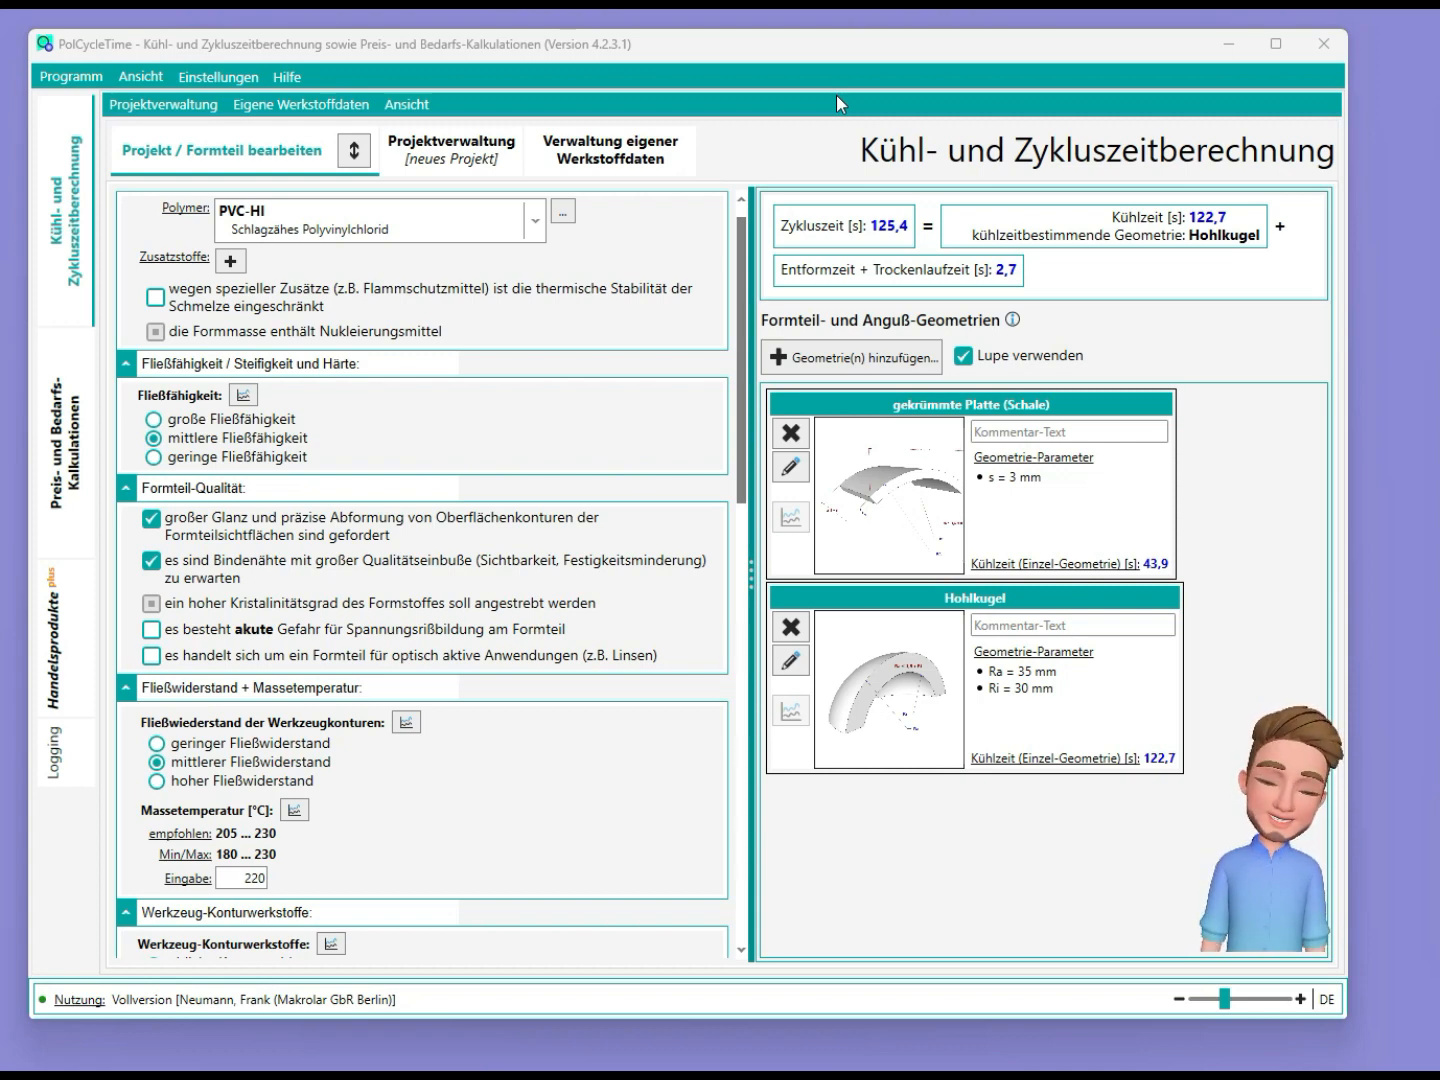
# Step: Look through the Schnelleinstieg page of the local help for the Kühl- und Zykluszeit module, and put the help window away
pyautogui.click(287, 77)
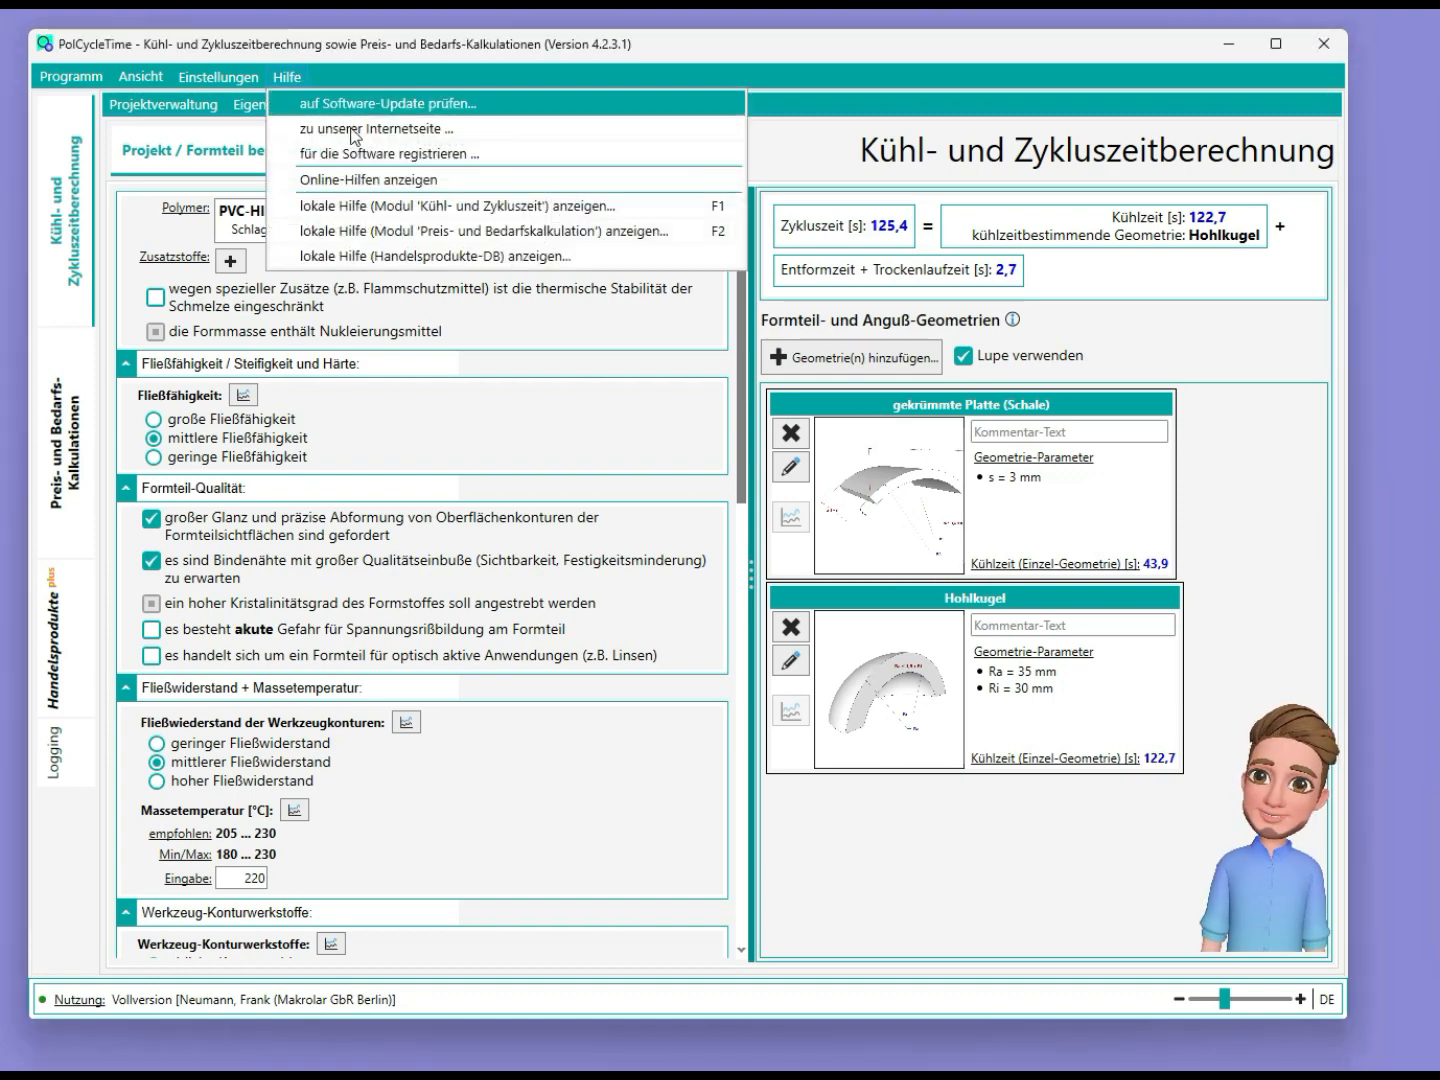
pyautogui.click(478, 211)
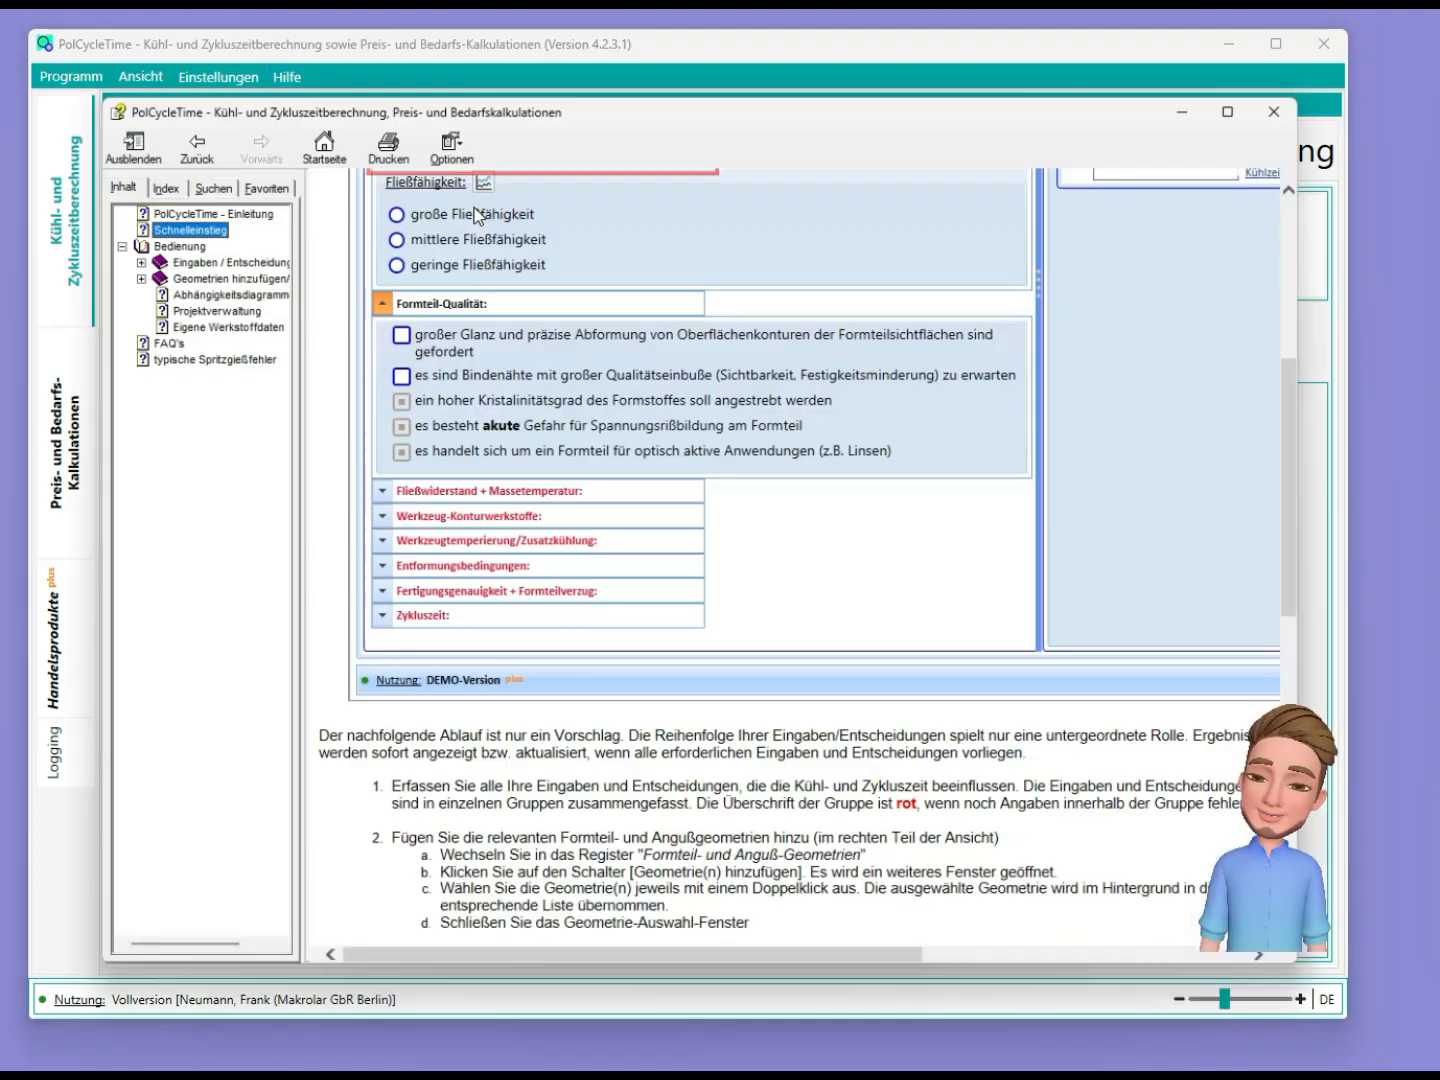
pyautogui.scroll(2, 557, 281)
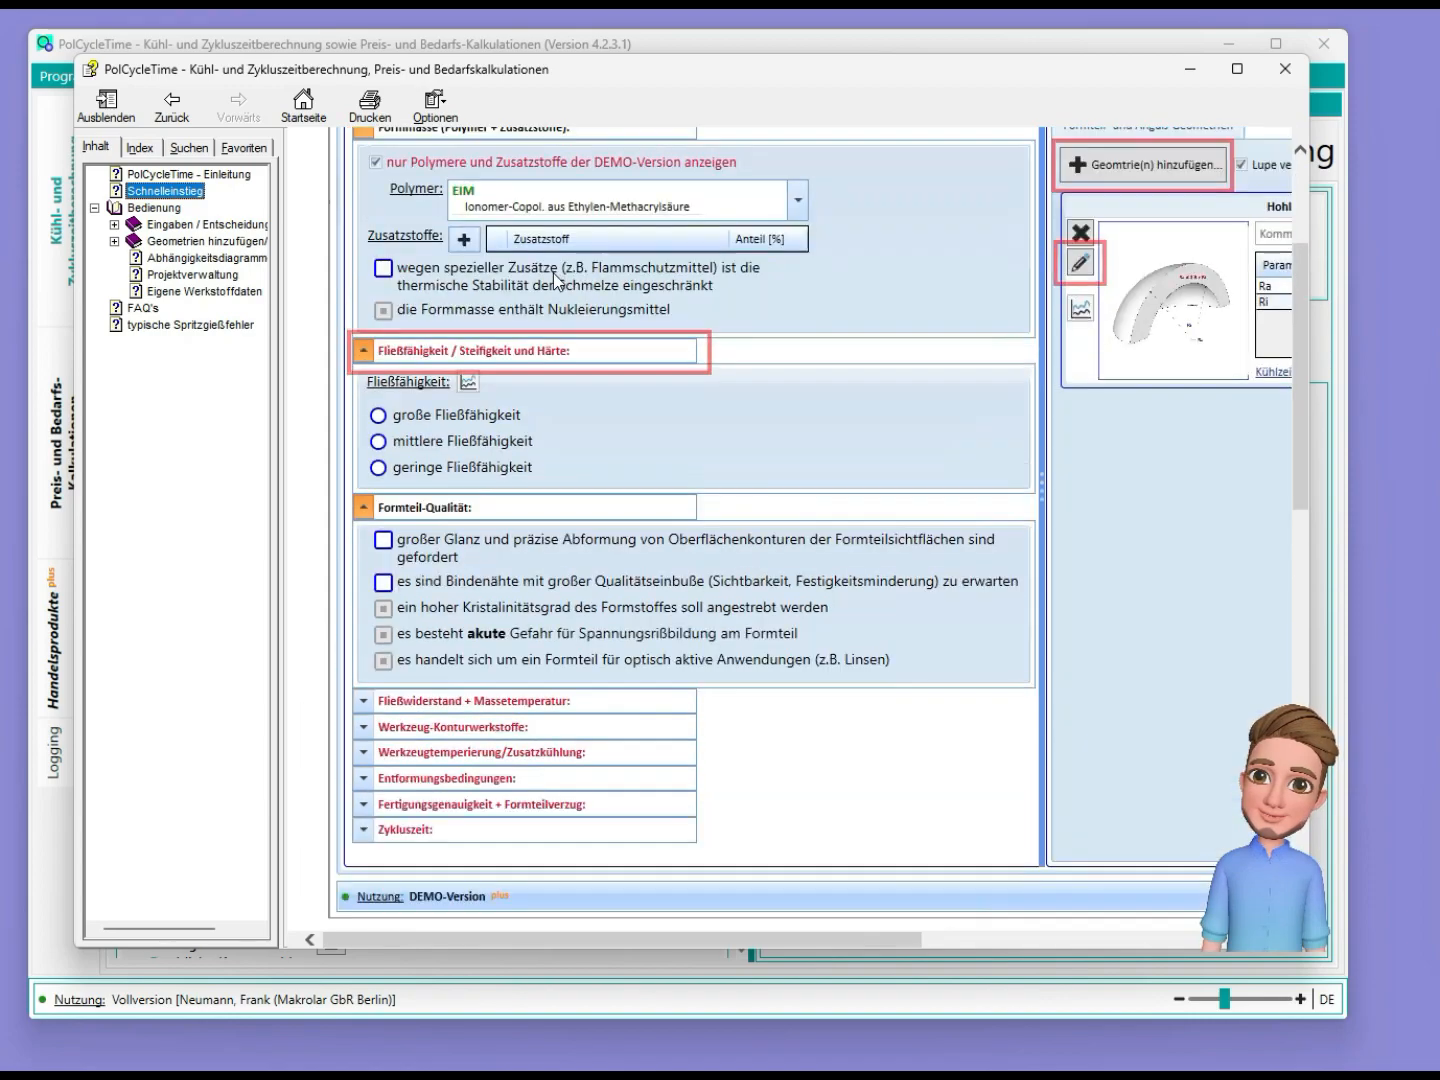
pyautogui.scroll(2, 620, 344)
pyautogui.scroll(-6, 659, 329)
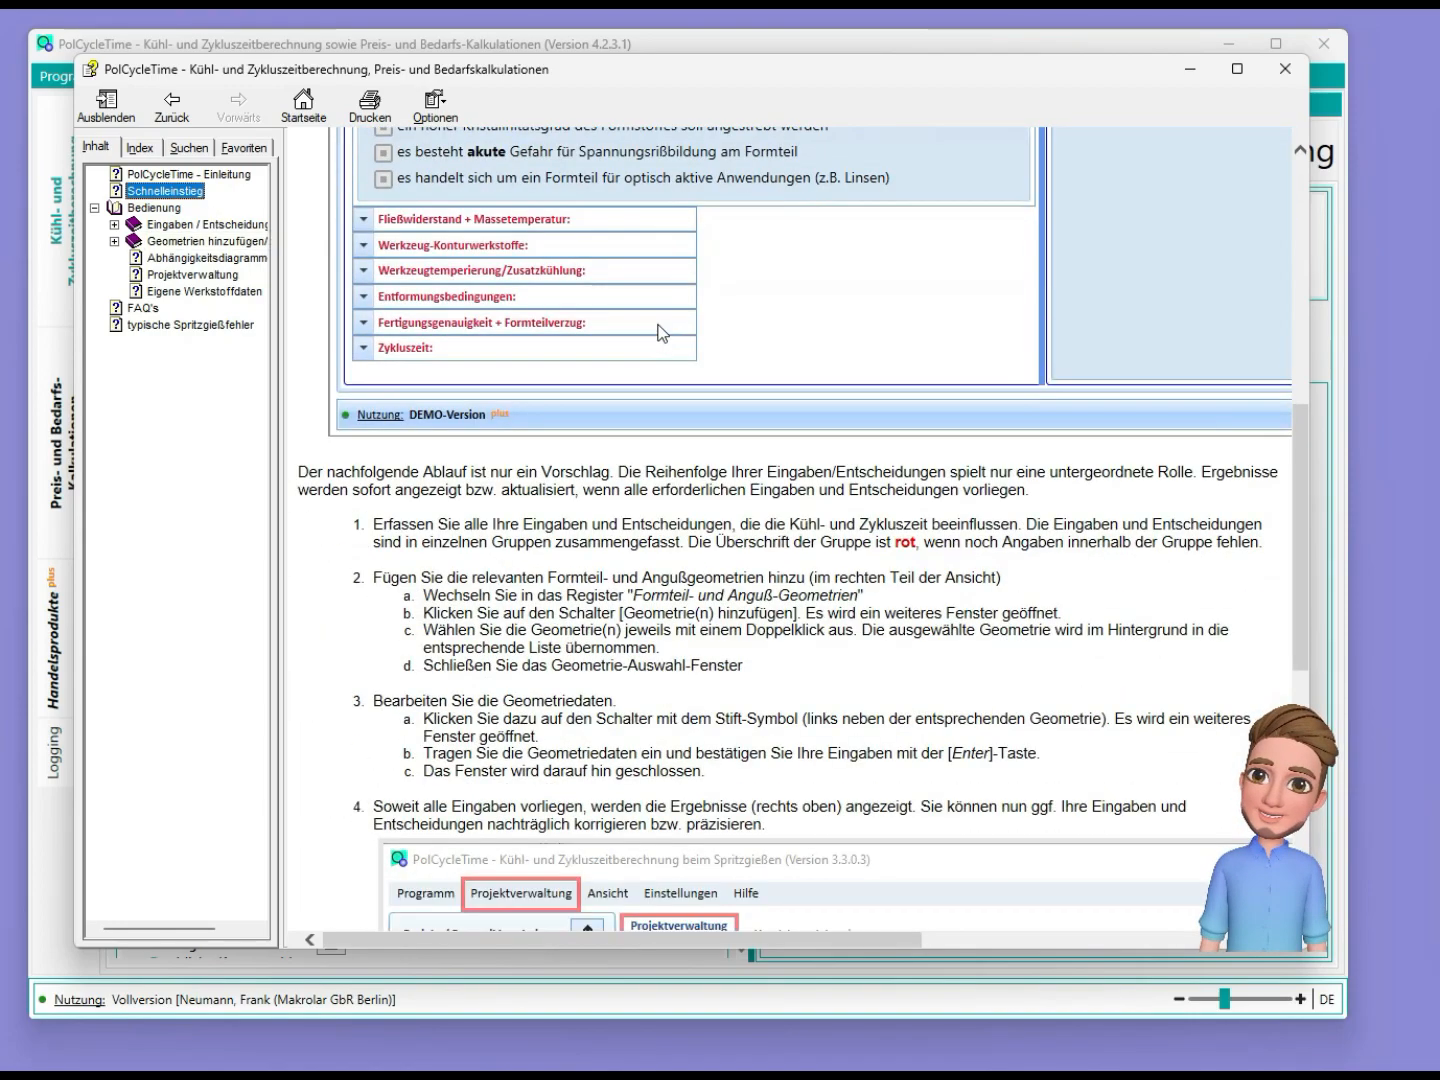
pyautogui.scroll(-2, 659, 325)
pyautogui.scroll(10, 659, 324)
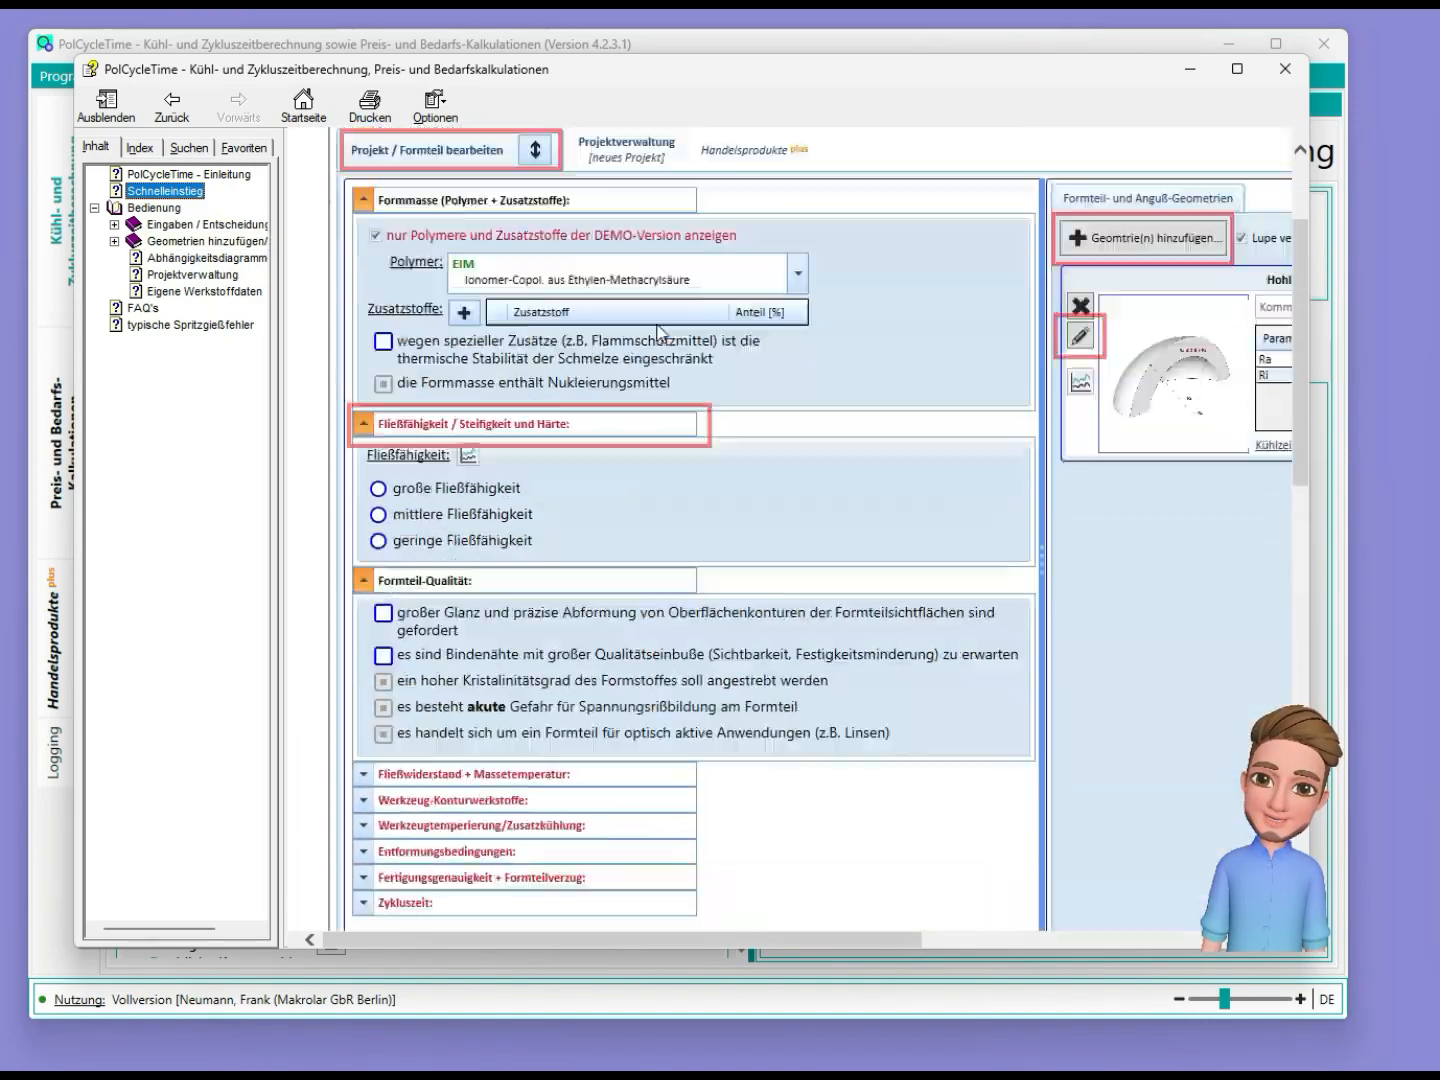
pyautogui.click(1196, 67)
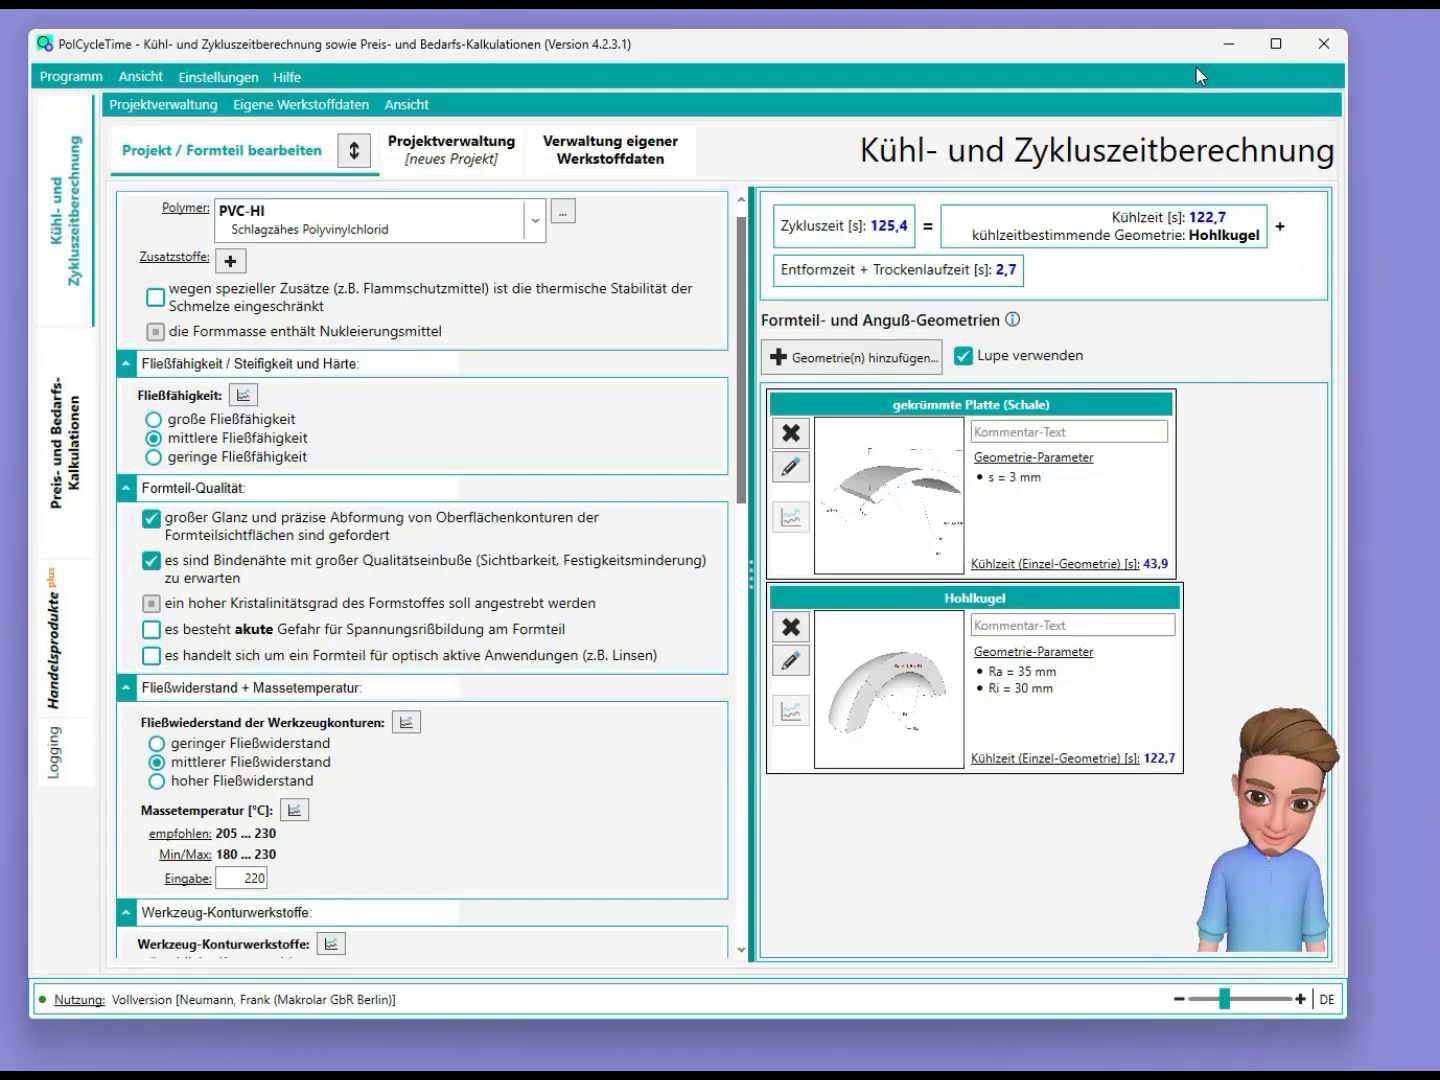